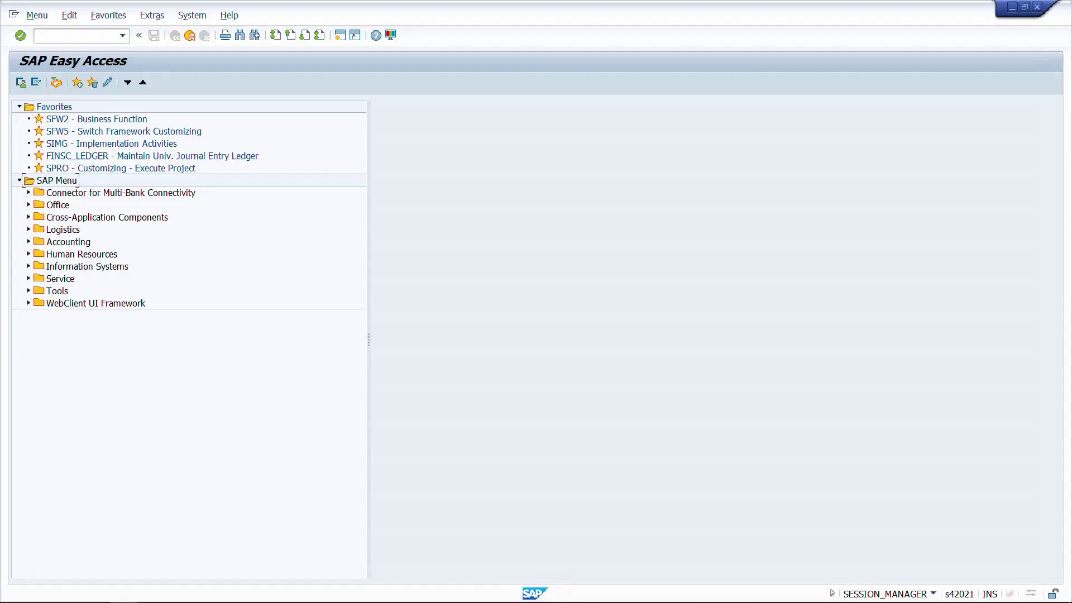
Start transaction SE16N and load table SKA1 for selection.
left_click(95, 39)
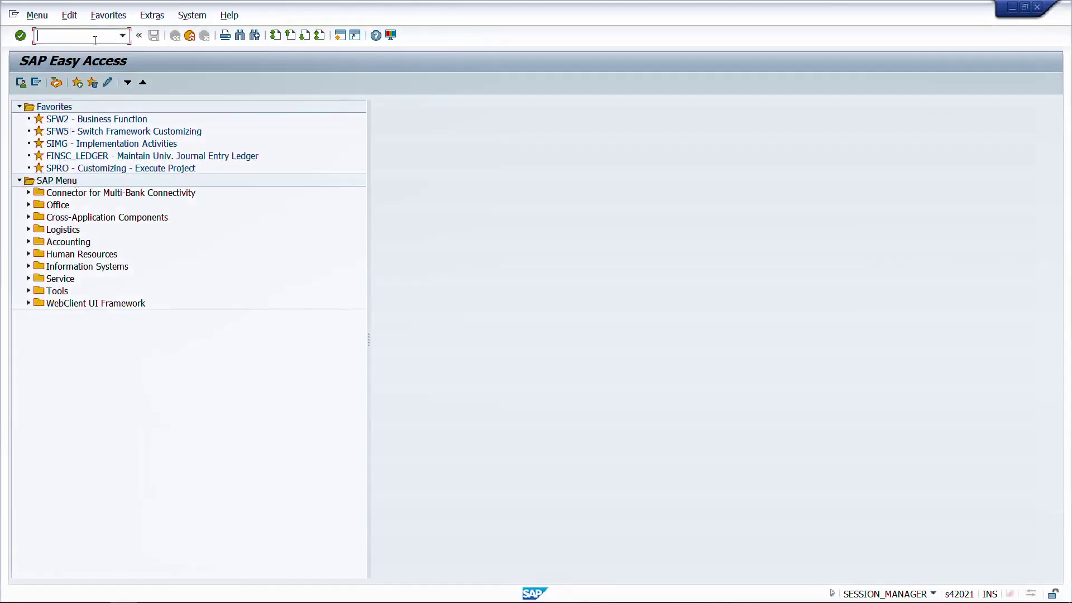
type("se16n")
key("Return")
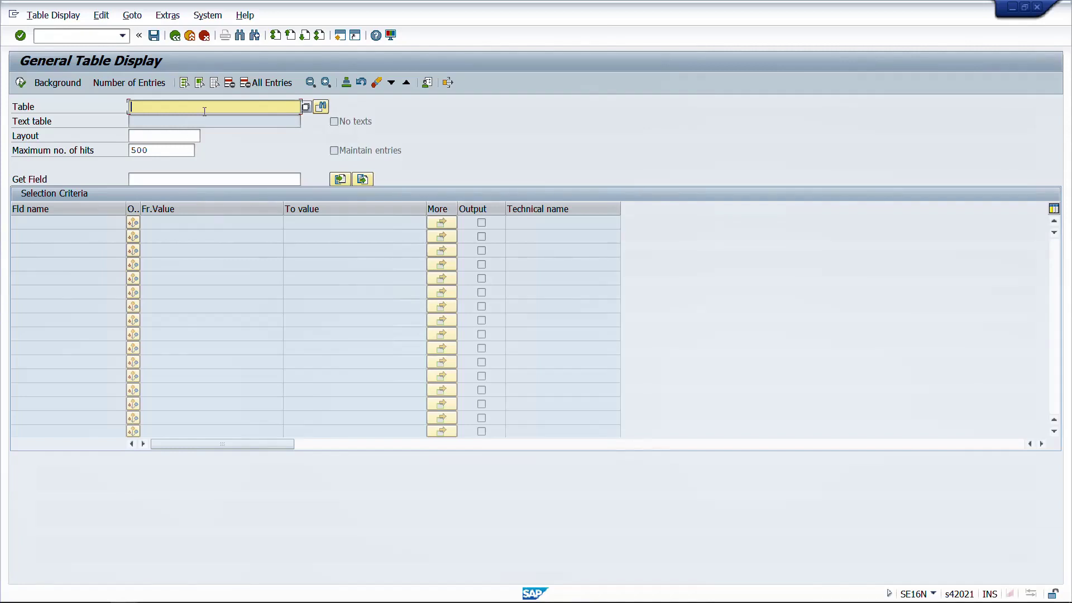
type("ska1")
key("Return")
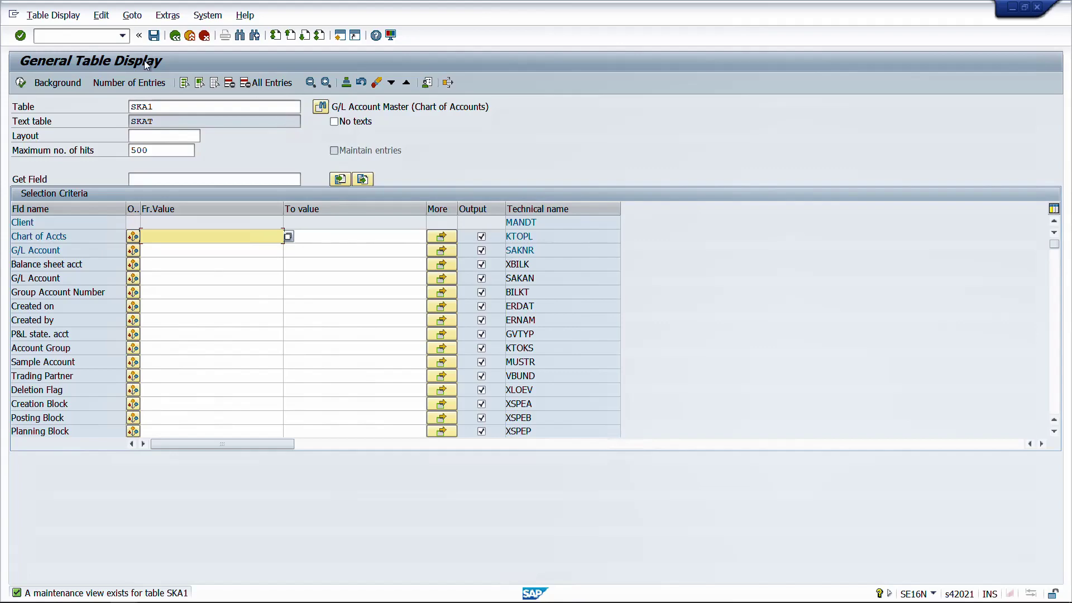
Start transaction SE16H to compare its table display with SE16N.
left_click(106, 34)
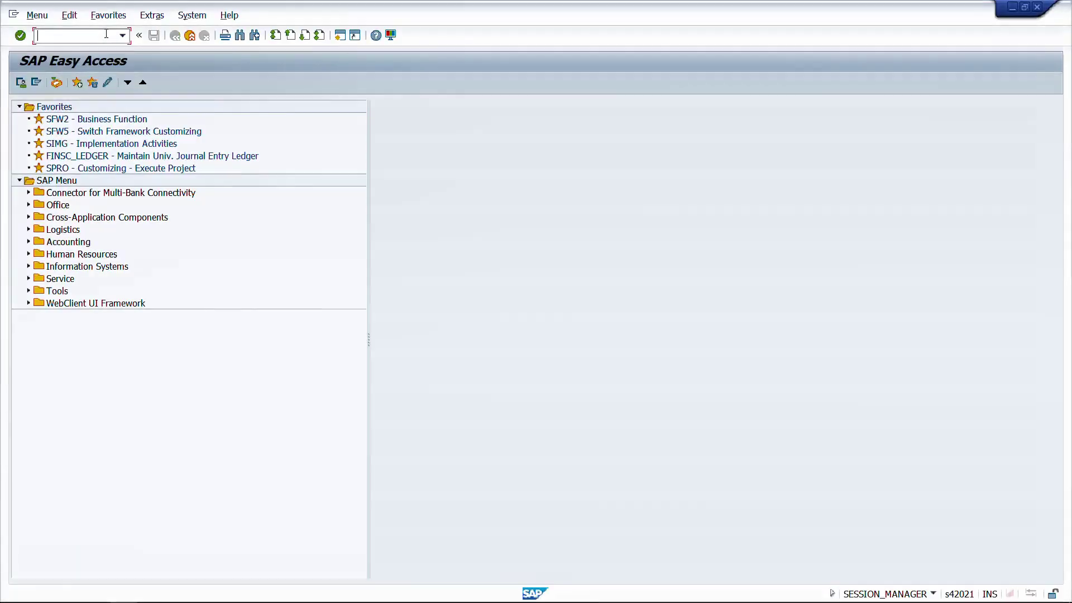
type("se16h")
key("Return")
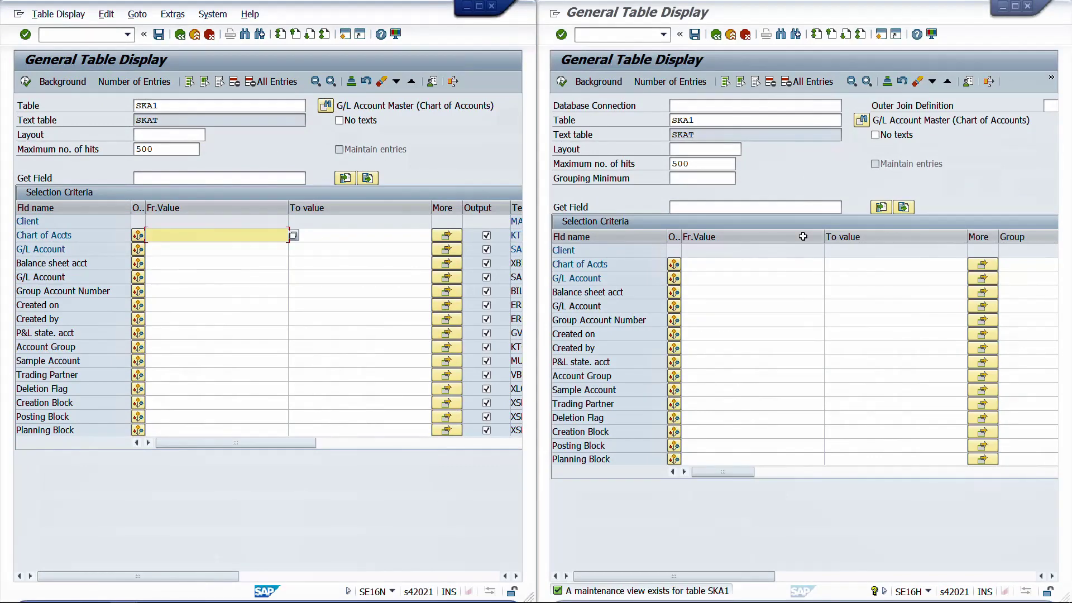
Narrow the value columns in the SE16H selection criteria and examine its additional grouping, sorting and aggregation columns.
left_click_drag(824, 236, 762, 237)
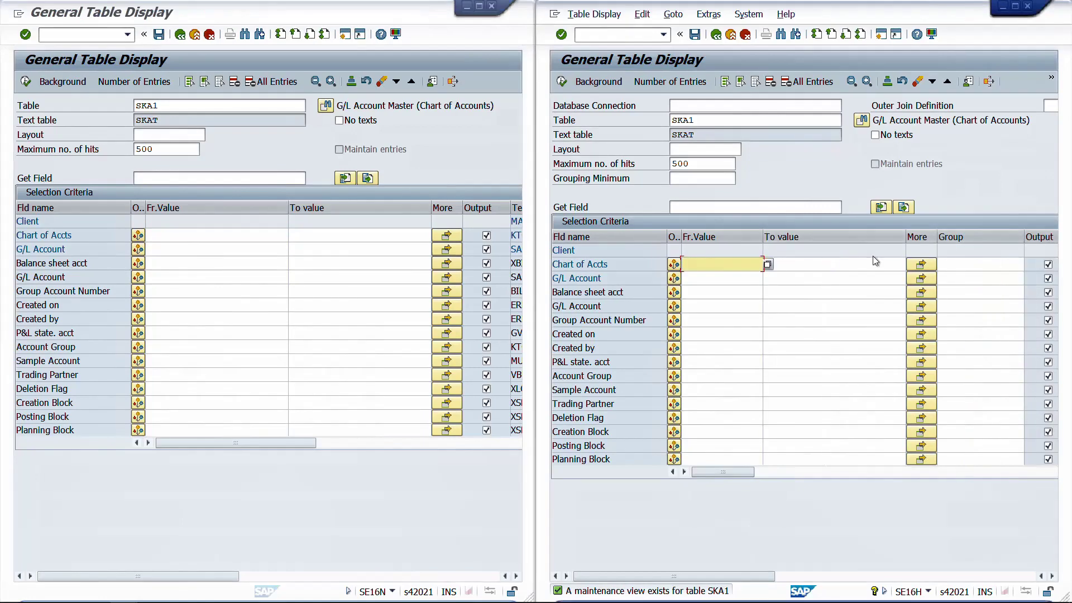
left_click_drag(883, 241, 839, 237)
left_click(683, 472)
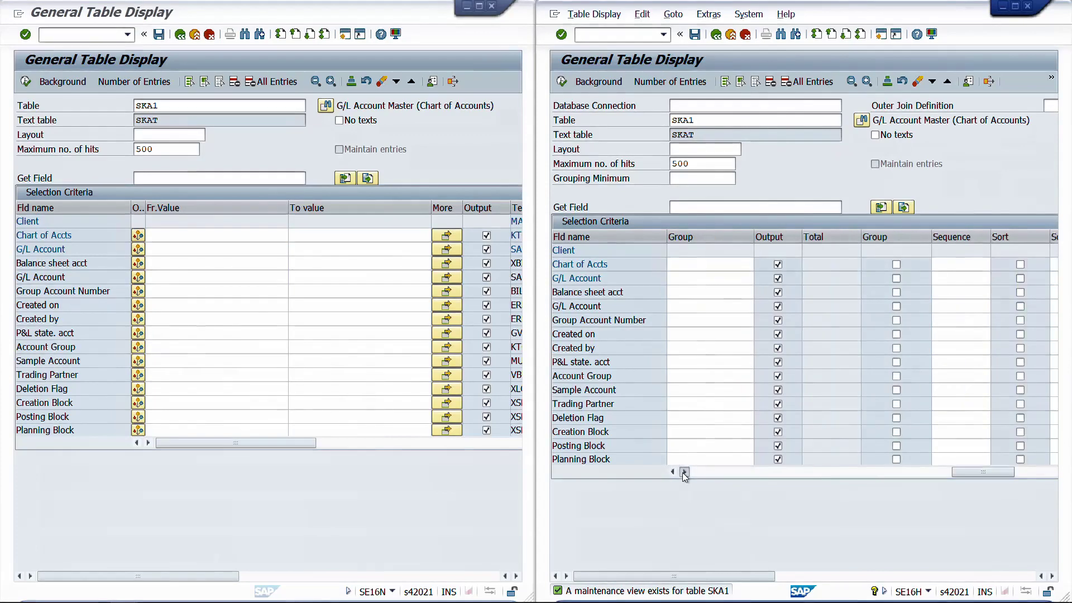
left_click(684, 472)
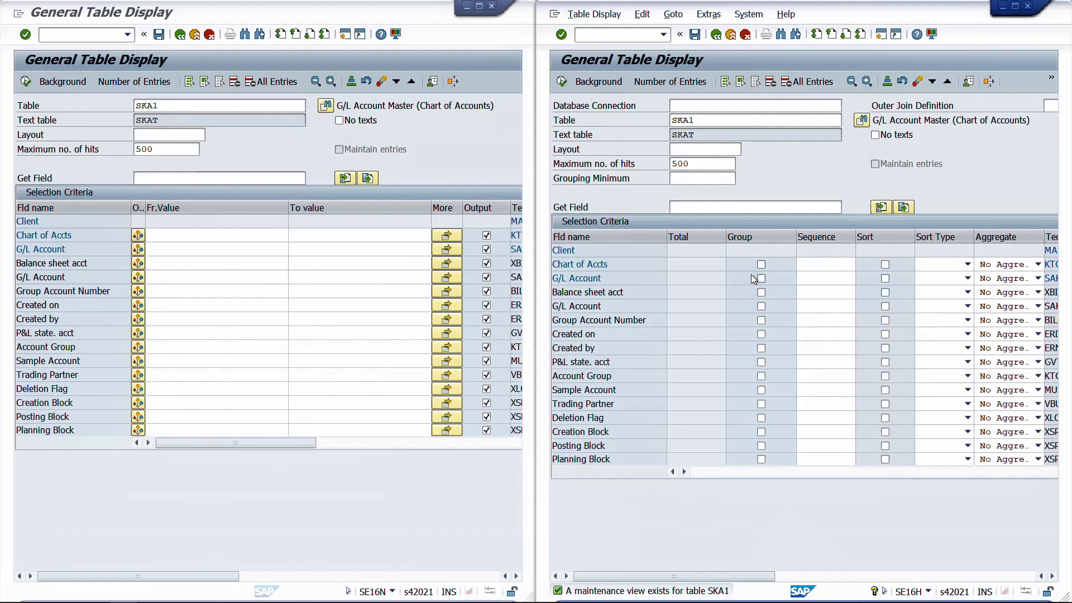
left_click(684, 471)
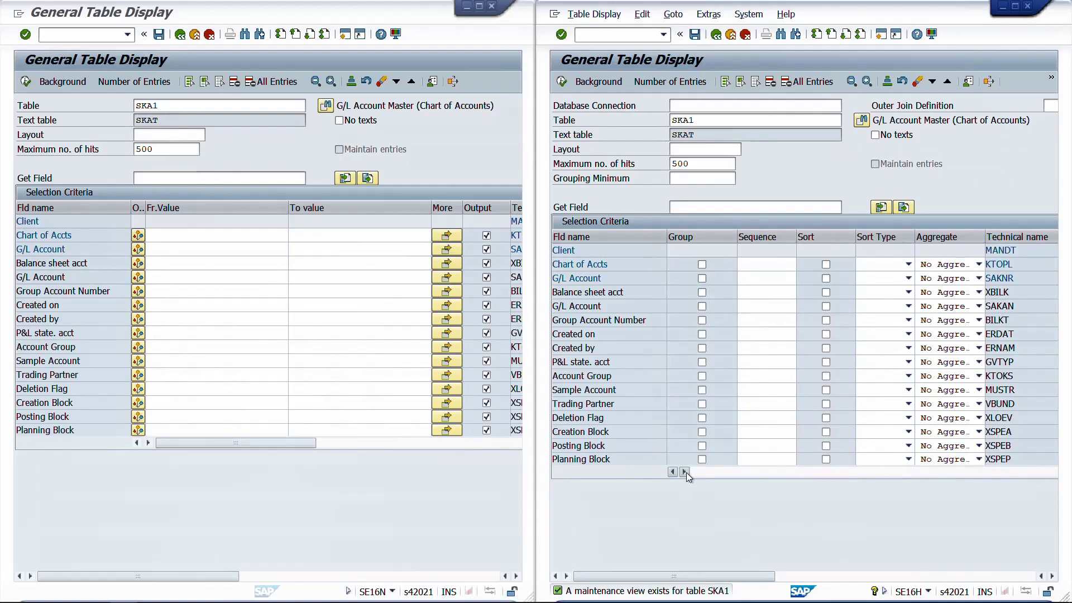
left_click(684, 472)
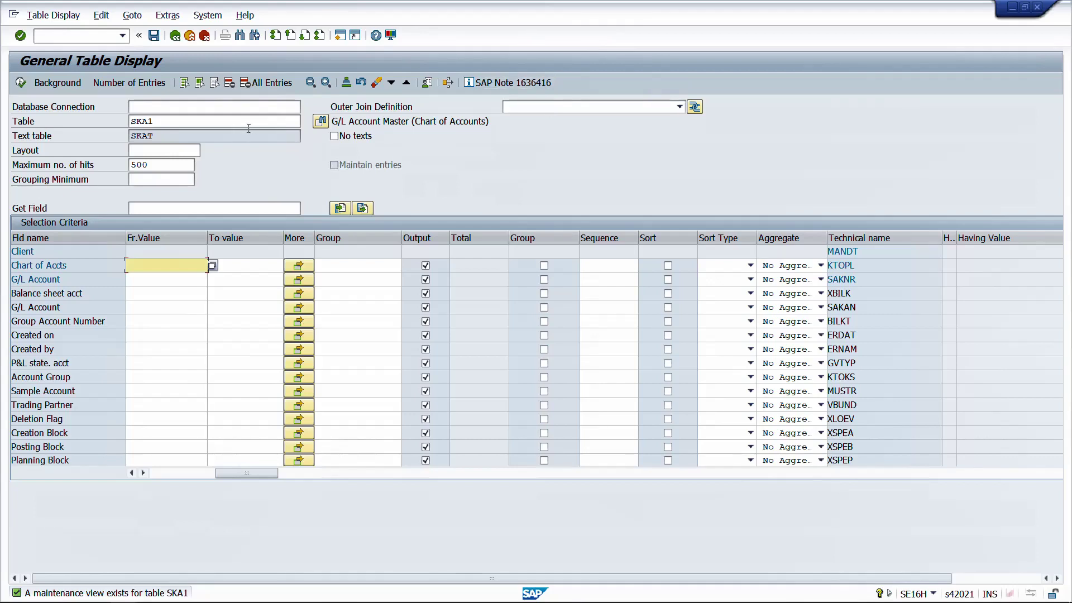
Examine the text table SKAT assigned to SKA1 and try the No texts option on and off.
left_click_drag(156, 135, 126, 135)
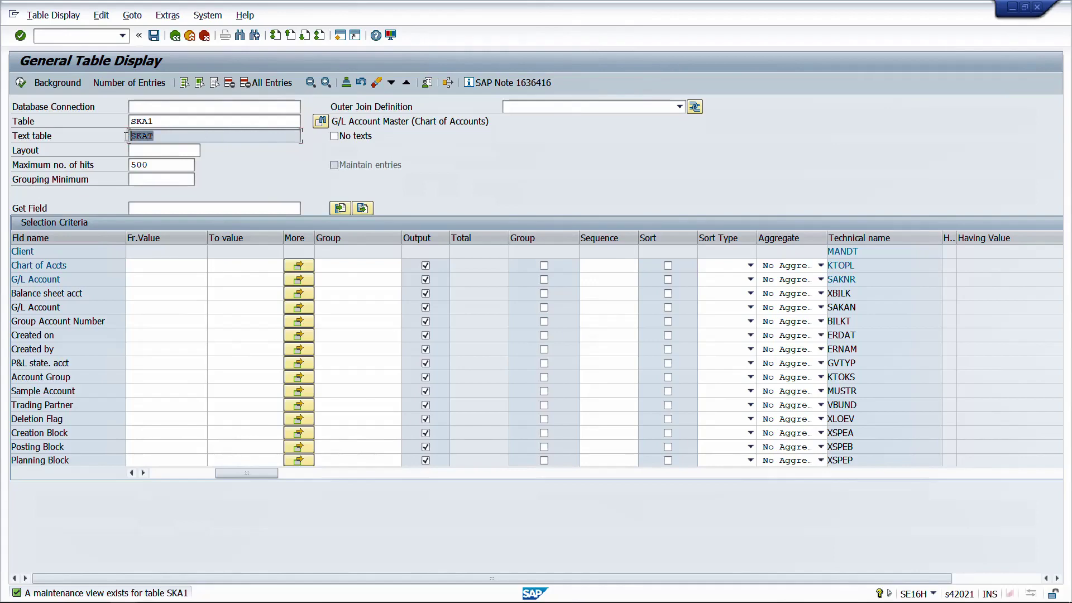
left_click(167, 135)
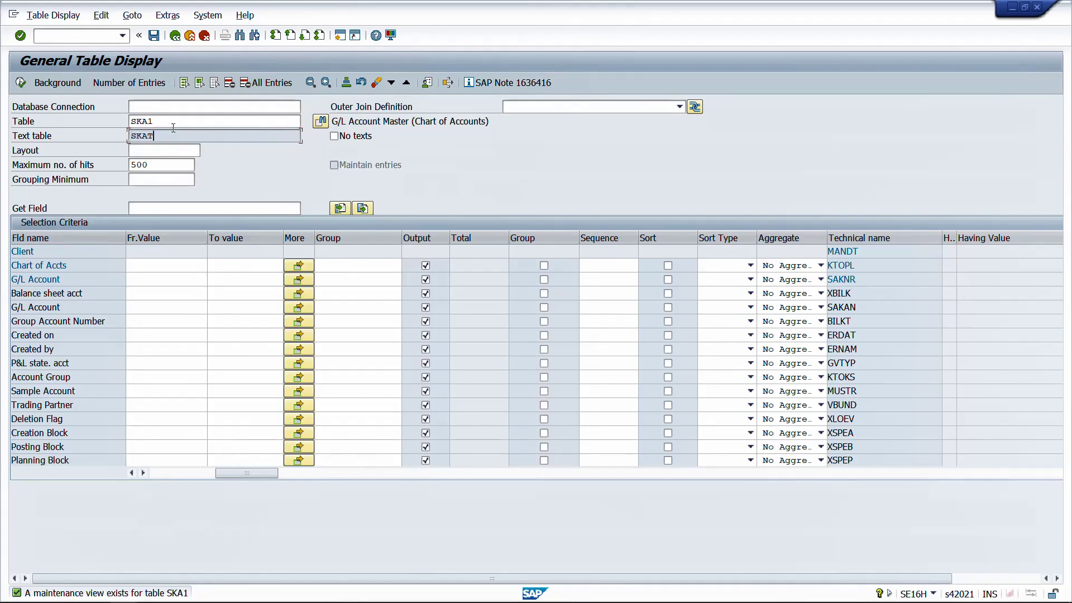
left_click(334, 137)
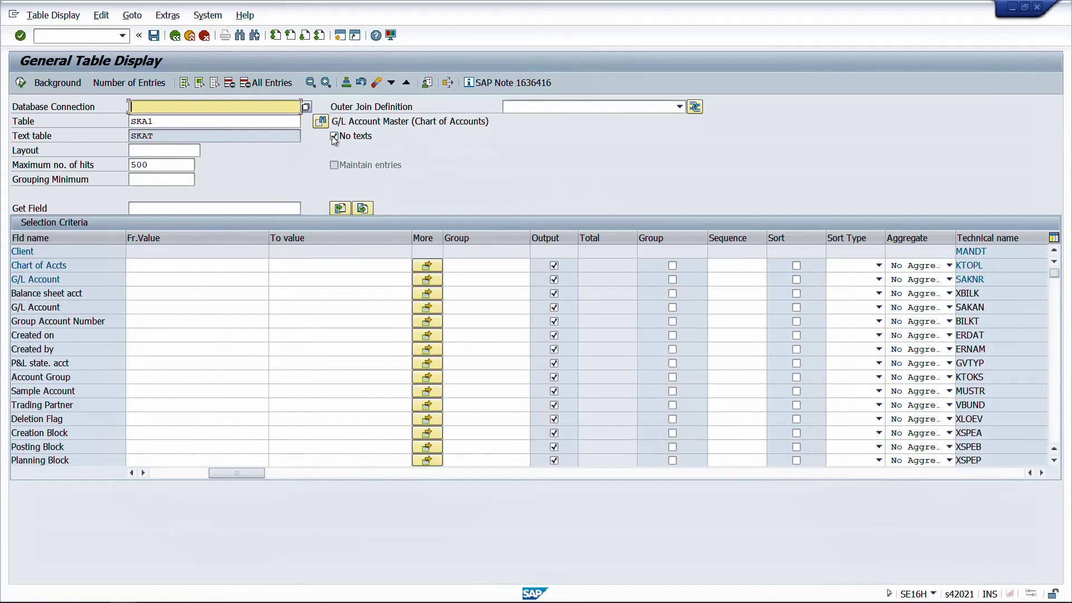
left_click(334, 137)
double_click(164, 136)
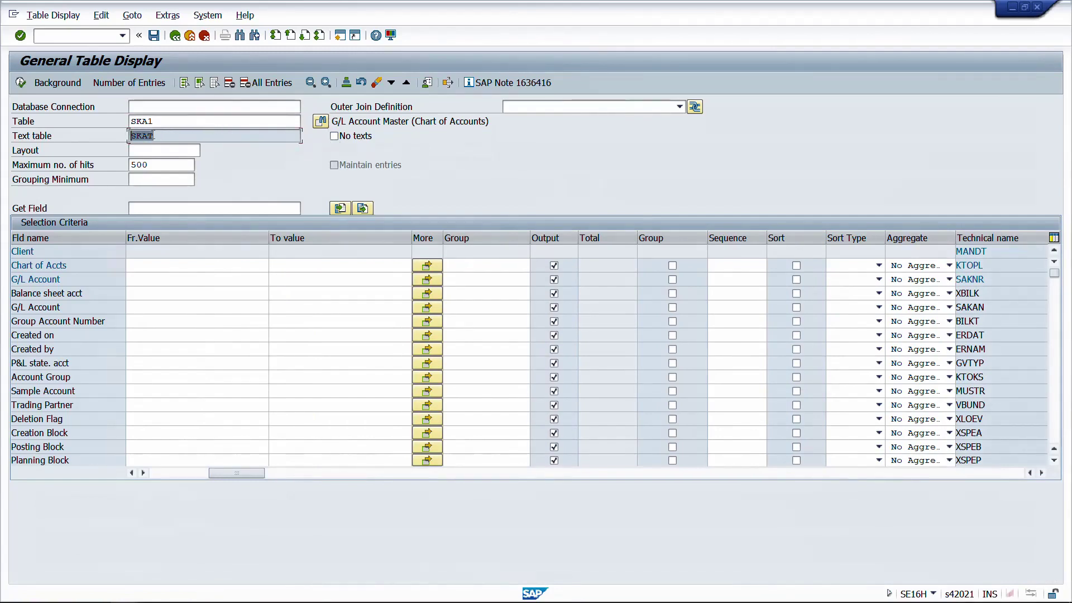
left_click(159, 135)
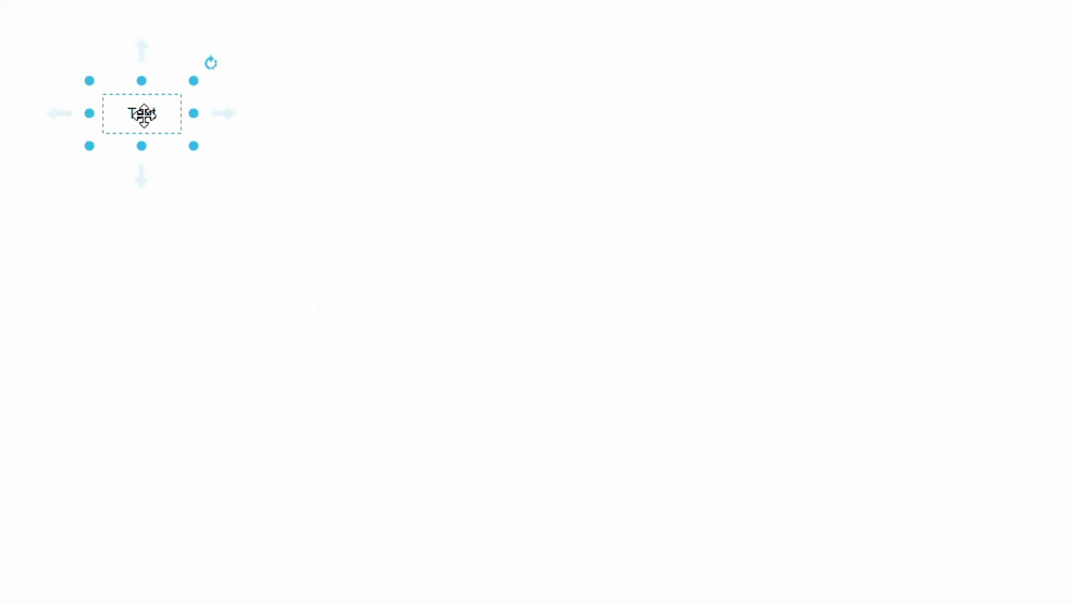
In the diagram editor, replace the placeholder label with "Company COde Data" and widen it to about 111 x 30.
double_click(143, 116)
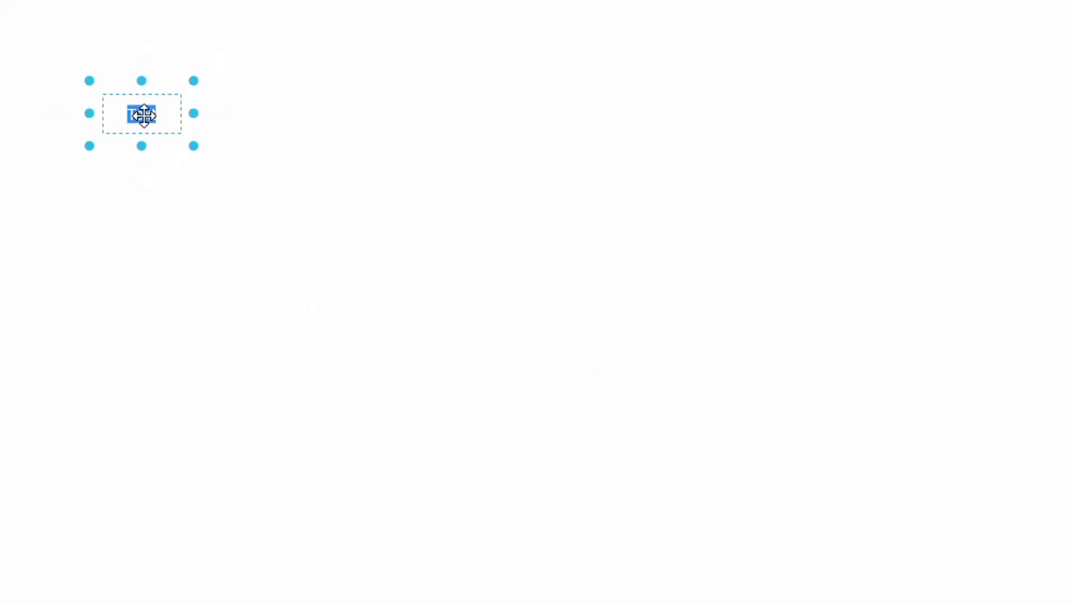
type("Company")
key("Return")
type("COde D")
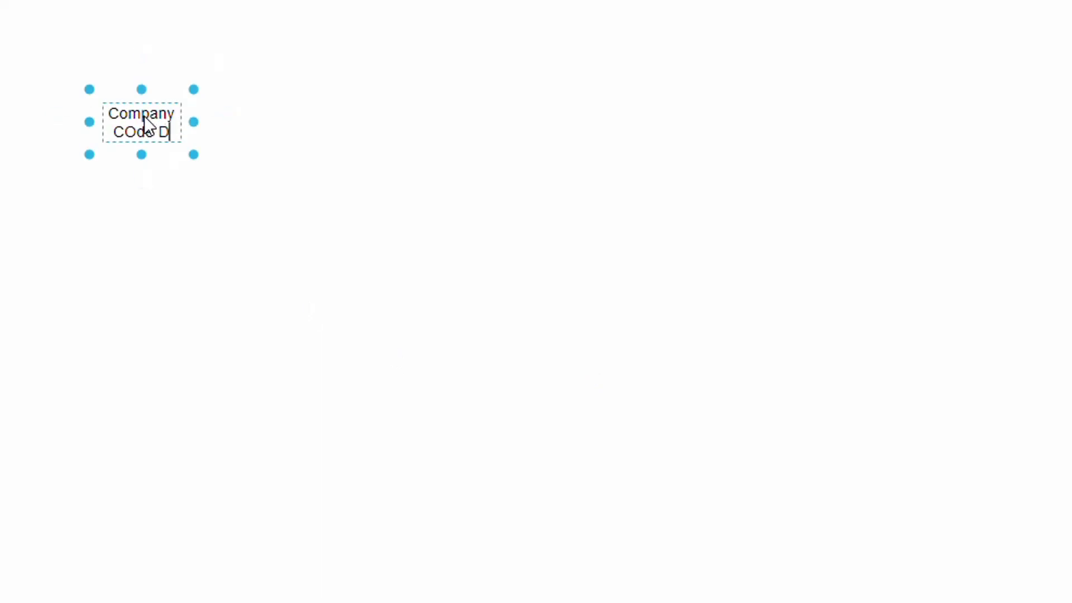
key("Return")
type("Data")
left_click_drag(193, 132, 263, 158)
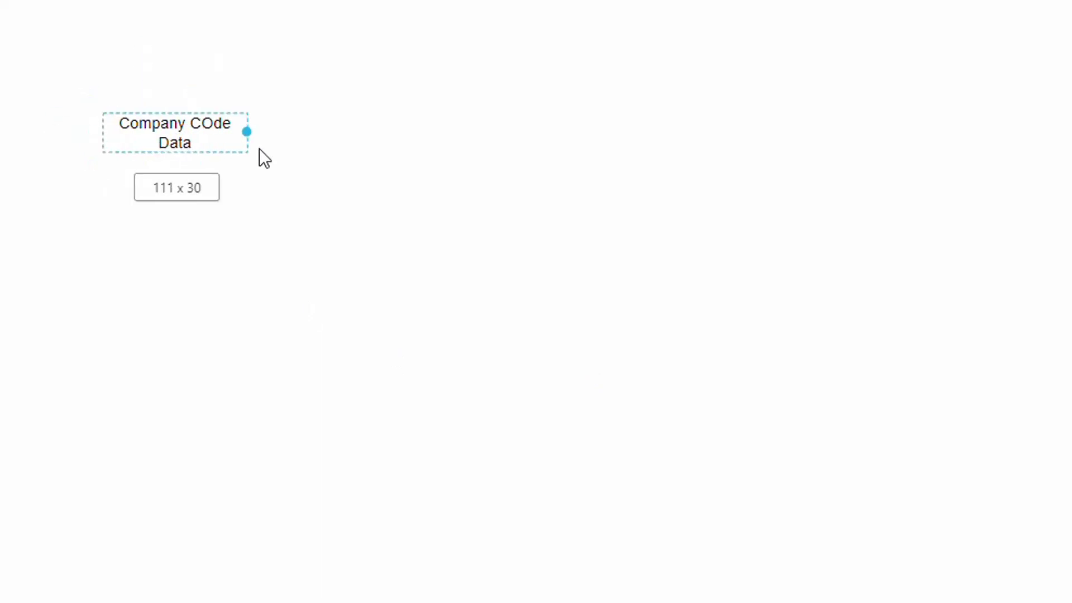
Duplicate the company code label to its right and change the copy's text to "Charts of Account data".
left_click(430, 163)
left_click(208, 136)
left_click_drag(184, 131, 466, 142)
double_click(461, 137)
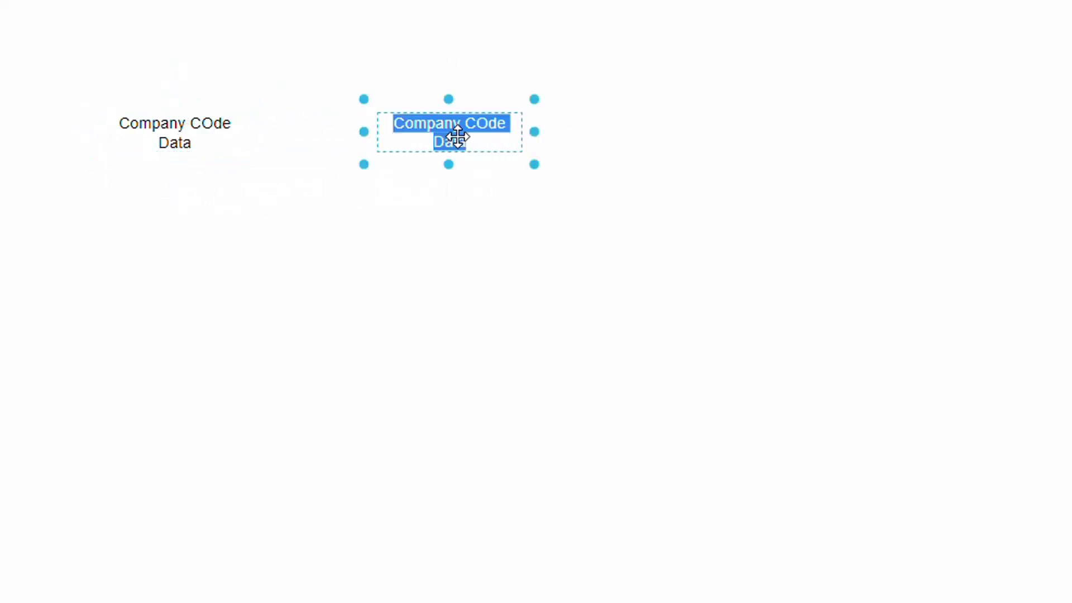
type("Charts of Account data")
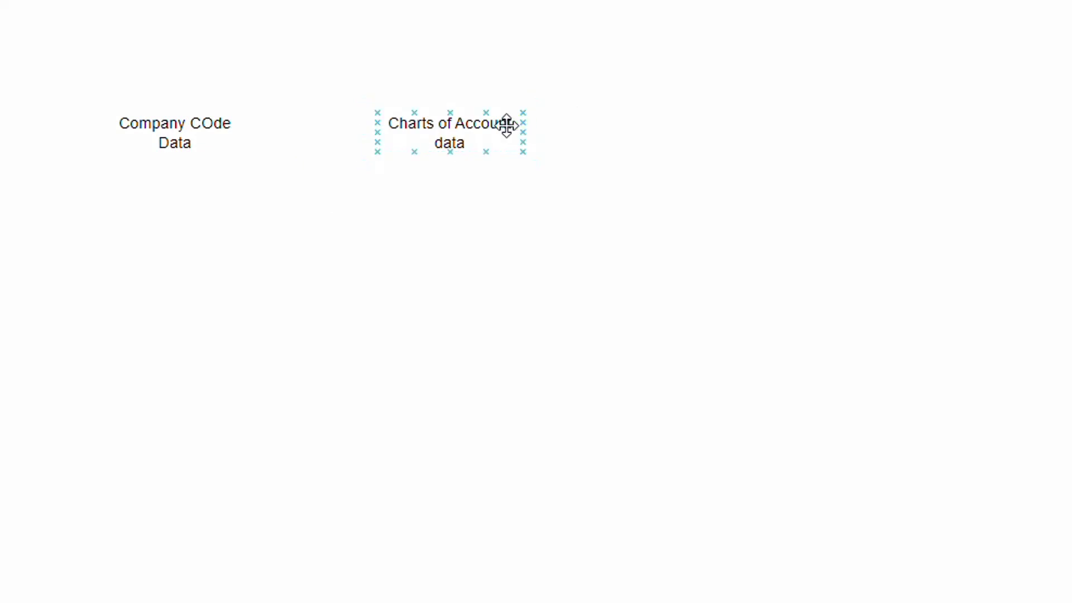
Add a third label reading "Text" to the right of the chart of accounts label and move it slightly closer.
left_click_drag(550, 127, 783, 122)
double_click(783, 122)
key("BackSpace")
type("Text")
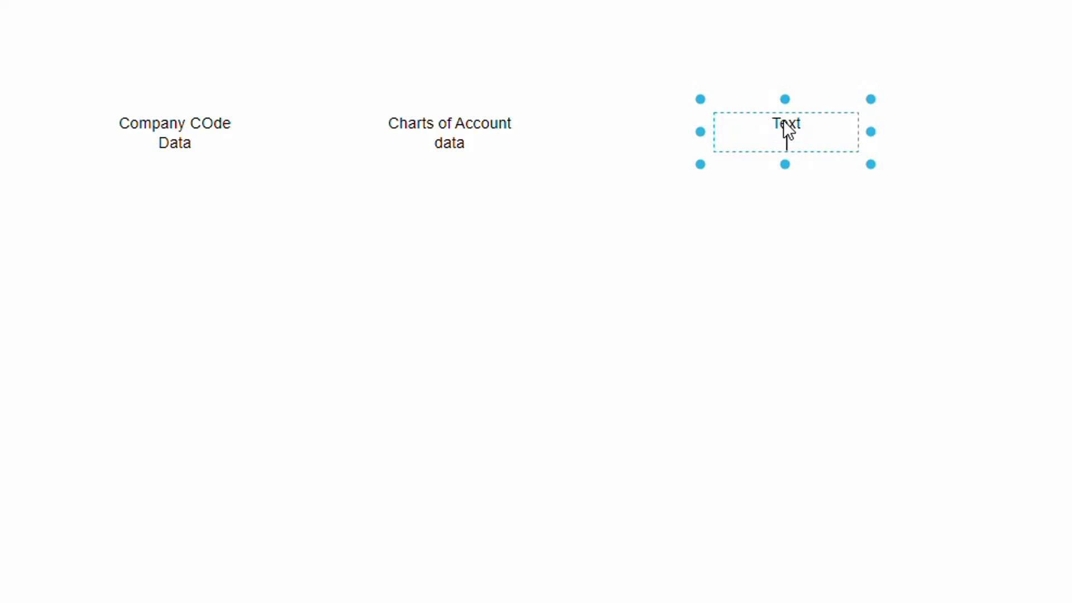
key("Escape")
left_click(923, 314)
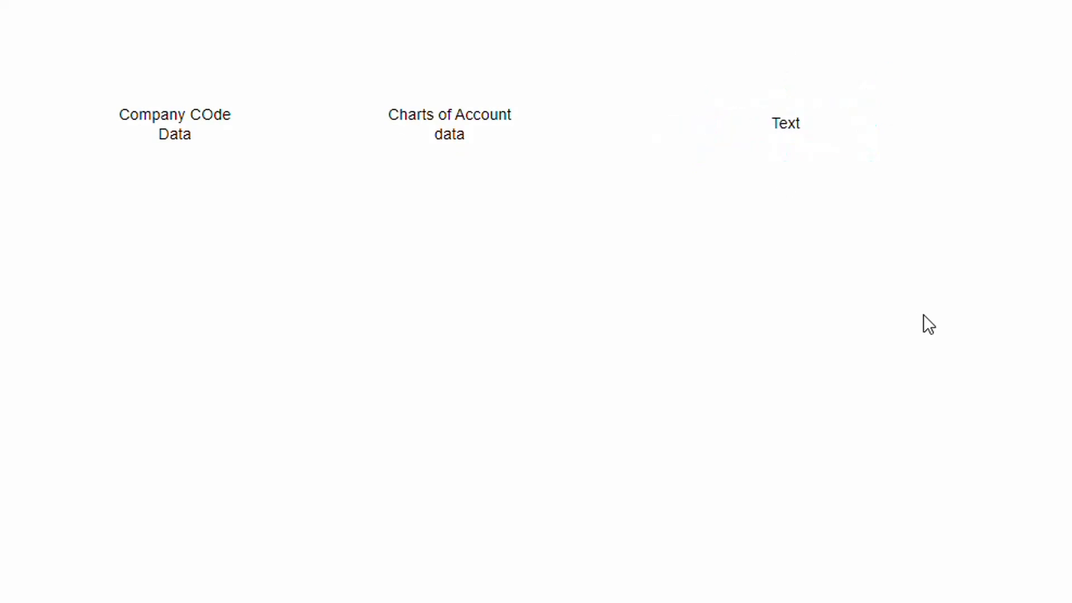
left_click(806, 117)
left_click_drag(787, 120, 764, 125)
Add the table name SKB1 as a new line under the company code label.
left_click(155, 119)
double_click(215, 134)
left_click(216, 134)
key("Return")
type("SKB1")
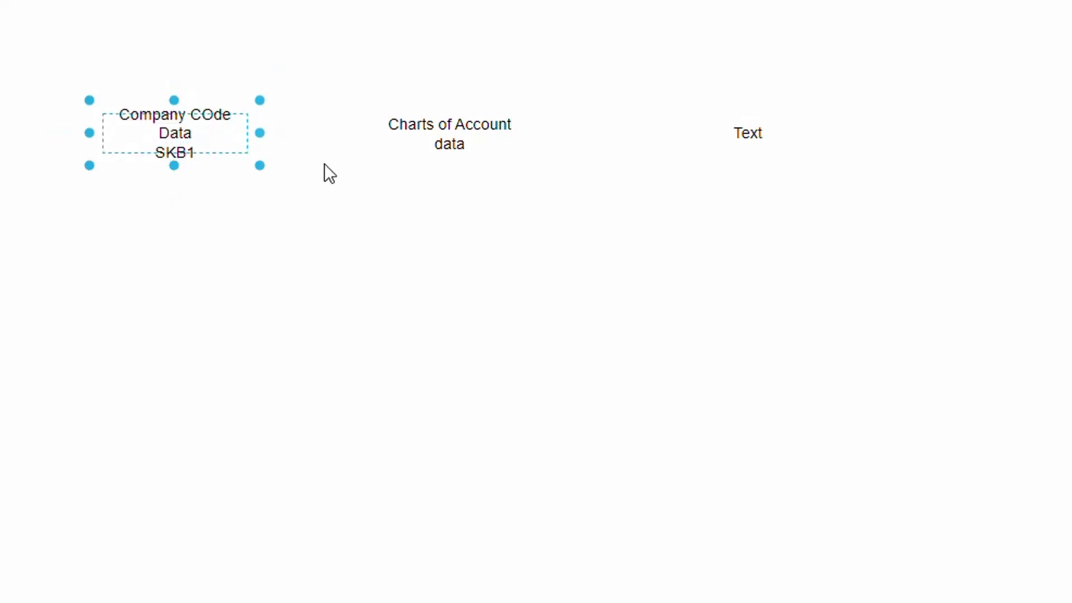
Add the table name SKA1 as a new line under the chart of accounts label.
left_click(496, 122)
double_click(483, 141)
left_click(484, 140)
key("Return")
type("SKA1")
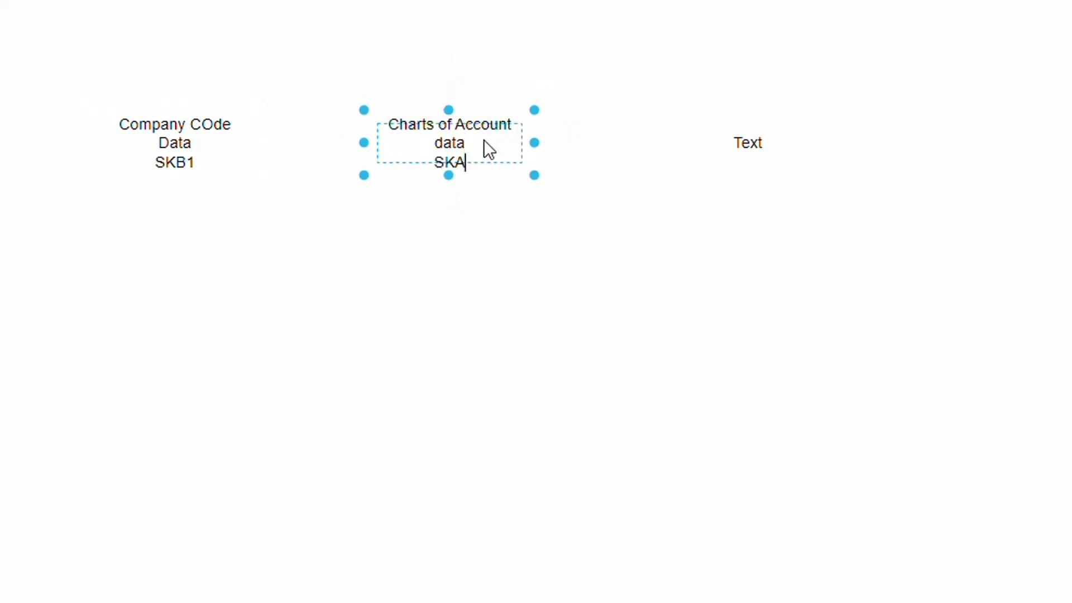
Add the table name SKAT as a new line under the "Text" label.
left_click(749, 141)
double_click(751, 140)
left_click(751, 139)
key("Return")
type("SKAT")
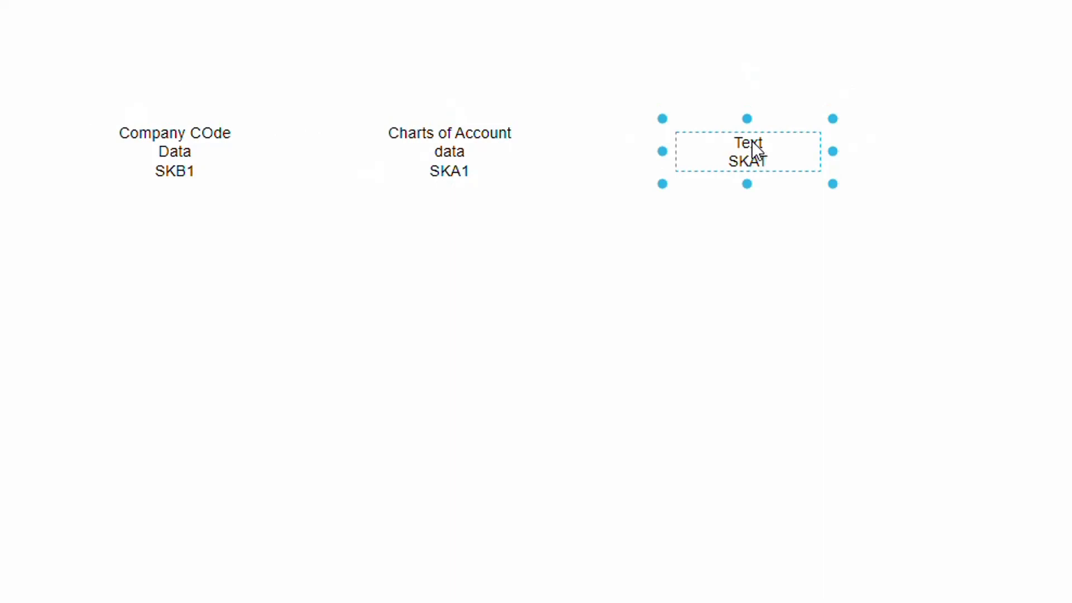
left_click(122, 266)
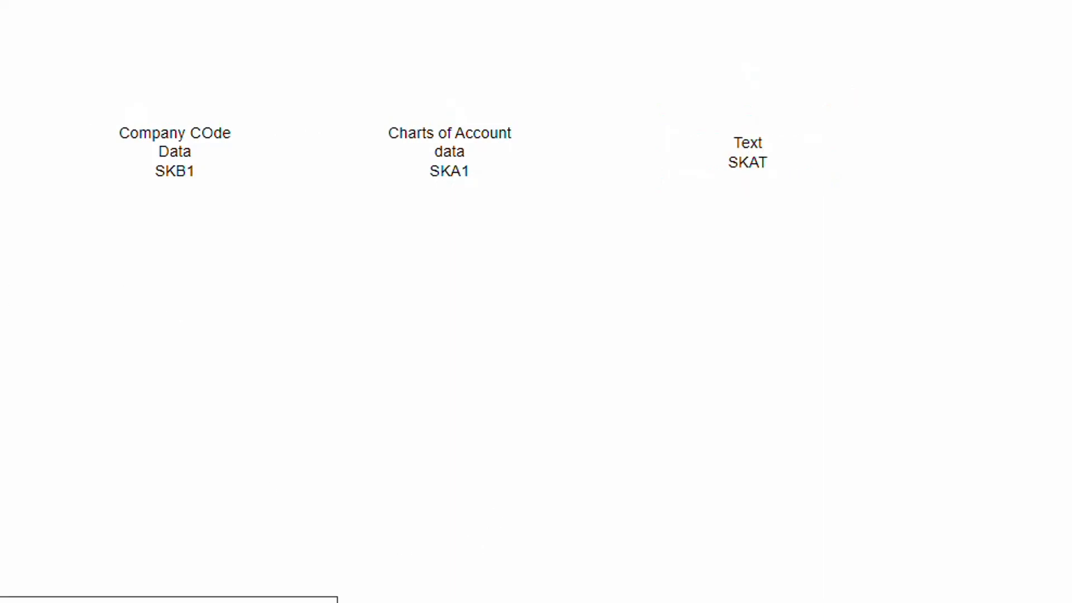
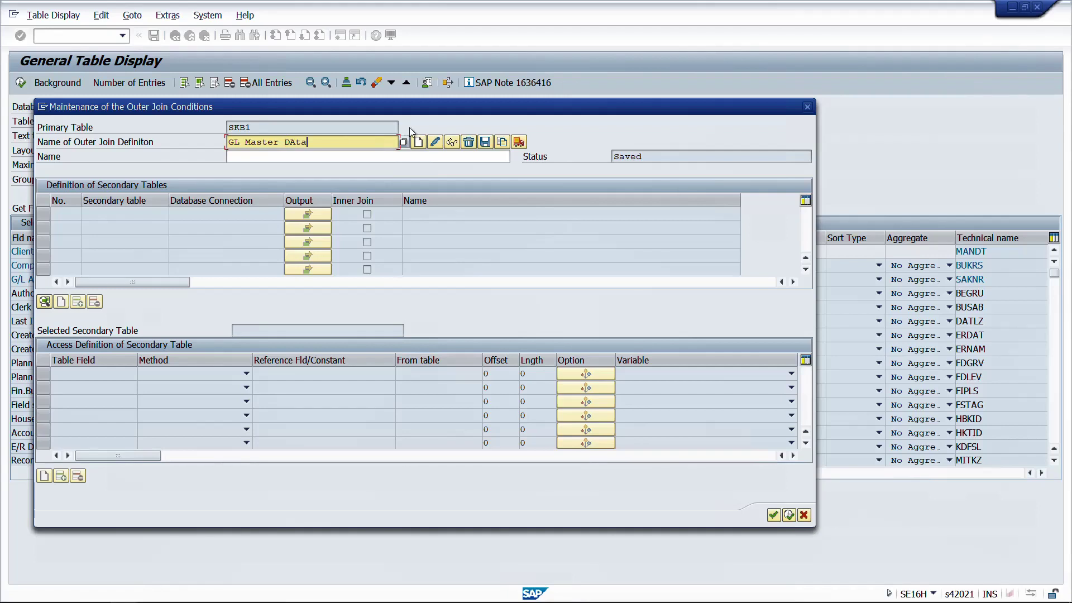
In SAP, create the outer join definition GL MASTER DATA for SKB1 and enter SKA1 as secondary table number 1.
left_click(418, 142)
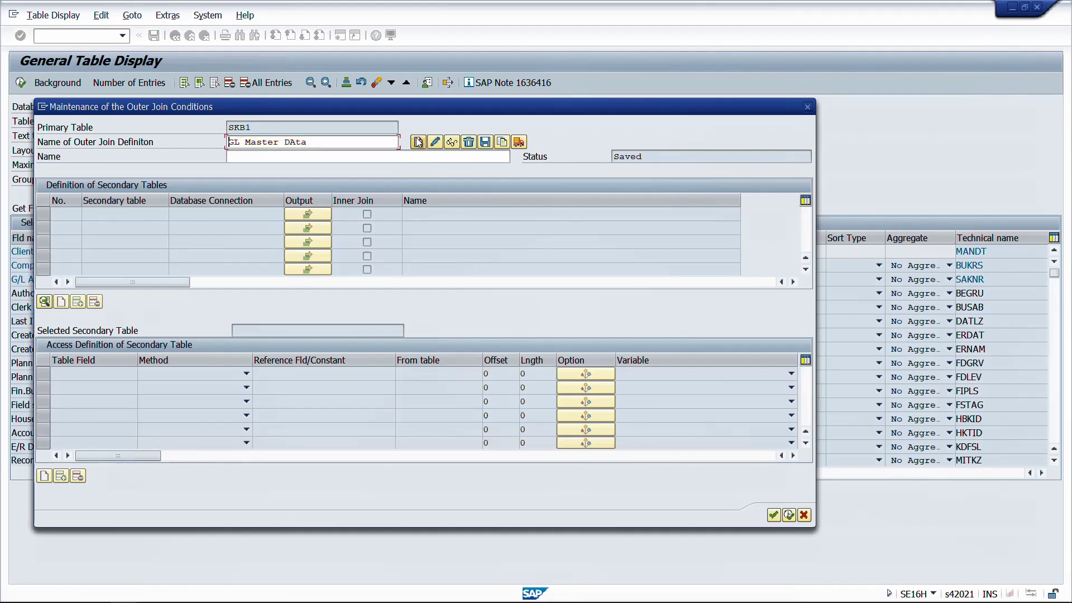
left_click(66, 214)
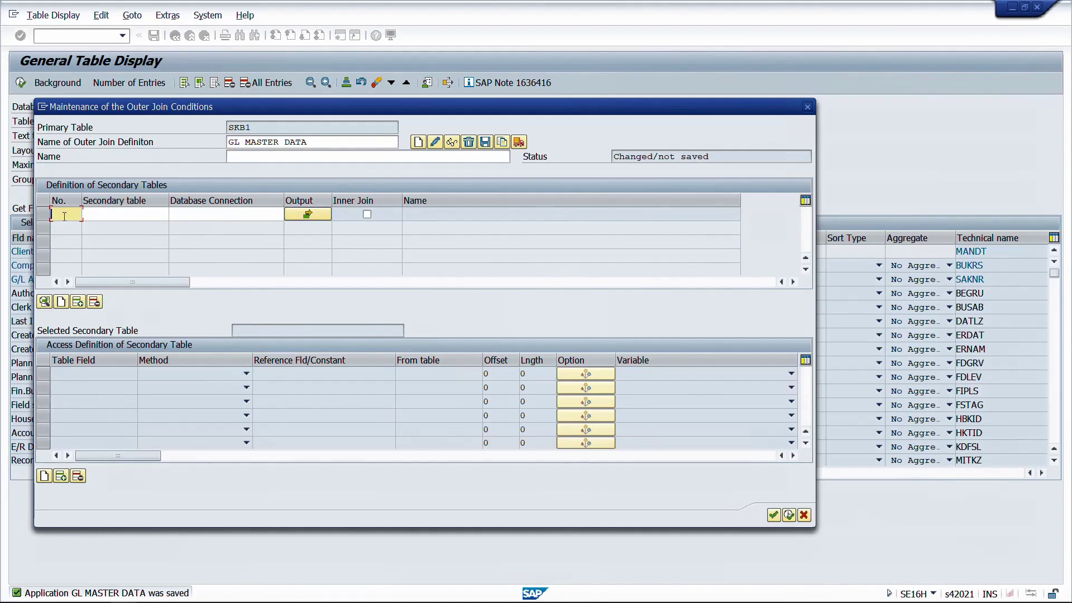
type("1")
key("Tab")
type("SKA1")
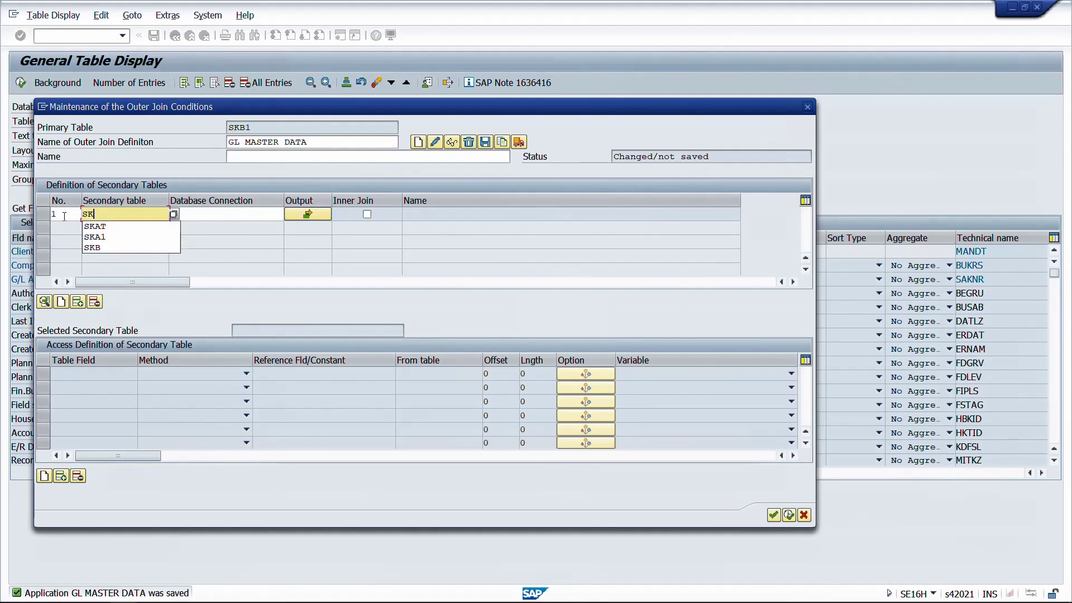
Set the output fields of secondary table SKA1 to display KTOPL, BILKT, GVTYP, XLOEV, XSPEA and MAIN_SAKNR.
left_click(293, 216)
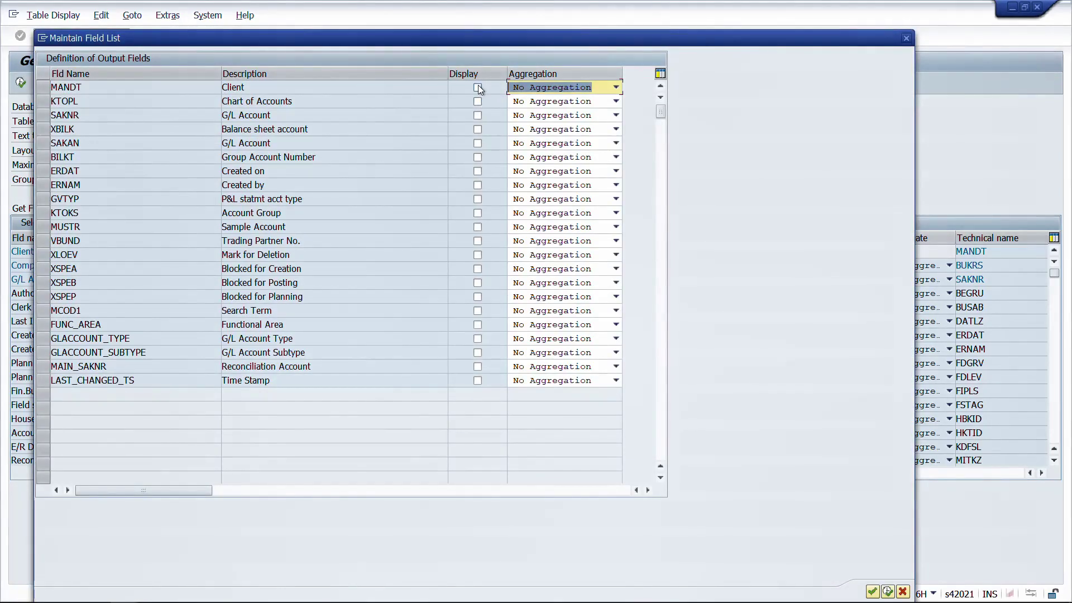
left_click(477, 102)
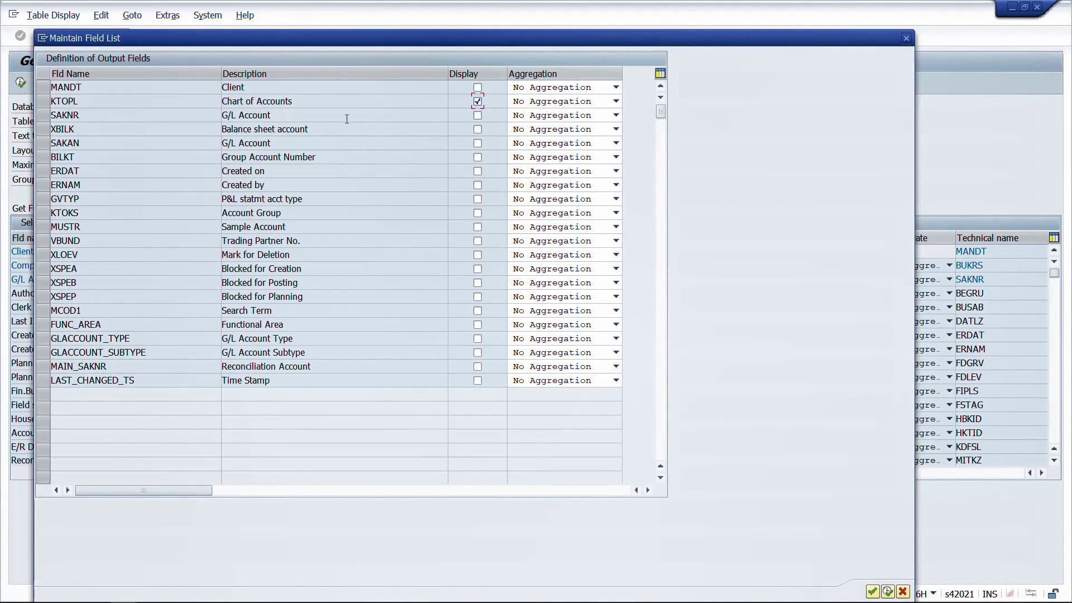
key("Down")
left_click(478, 158)
left_click(477, 200)
left_click(477, 255)
left_click(477, 269)
left_click(477, 366)
left_click(887, 591)
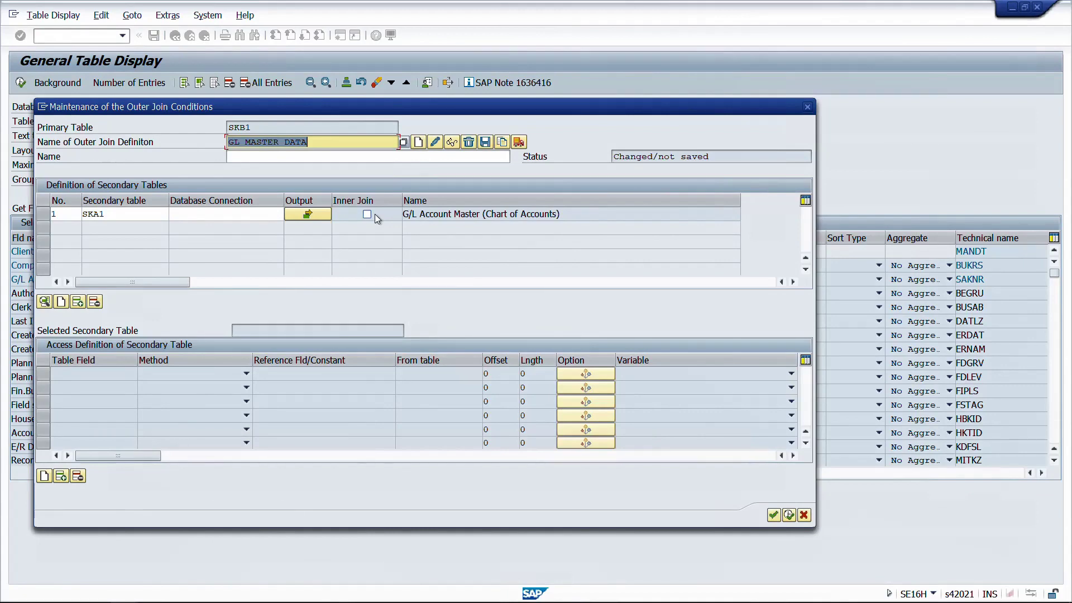
left_click(262, 130)
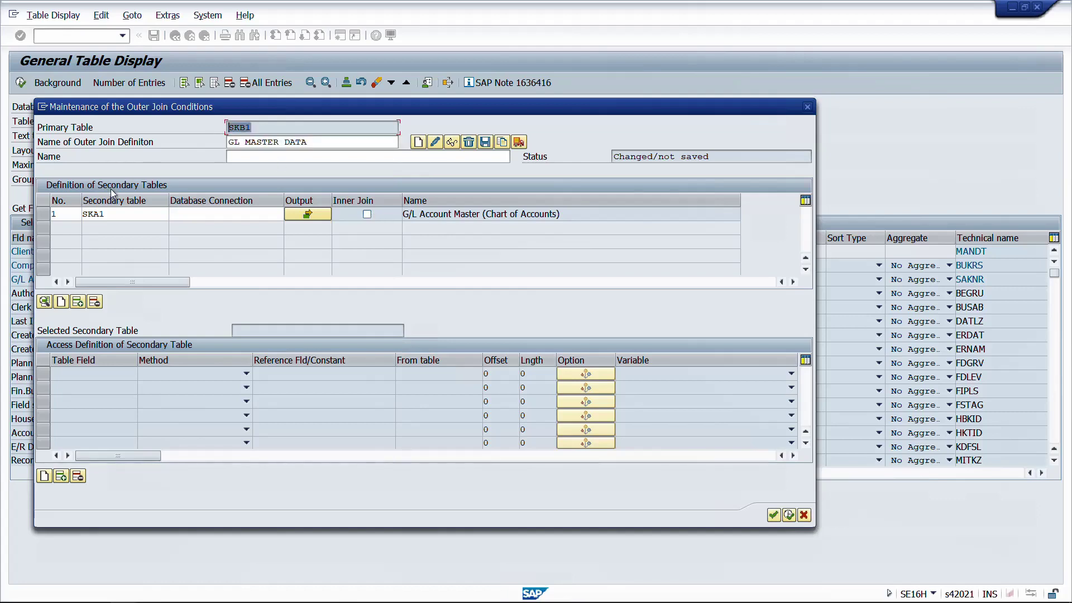
left_click(110, 214)
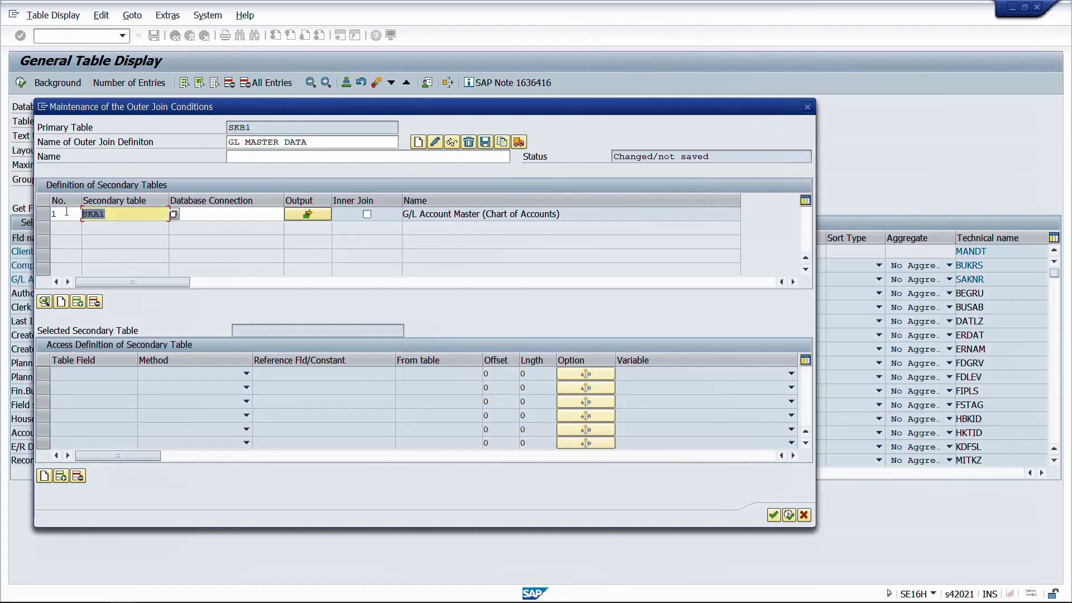
Enable the inner join for secondary table SKA1.
left_click(264, 127)
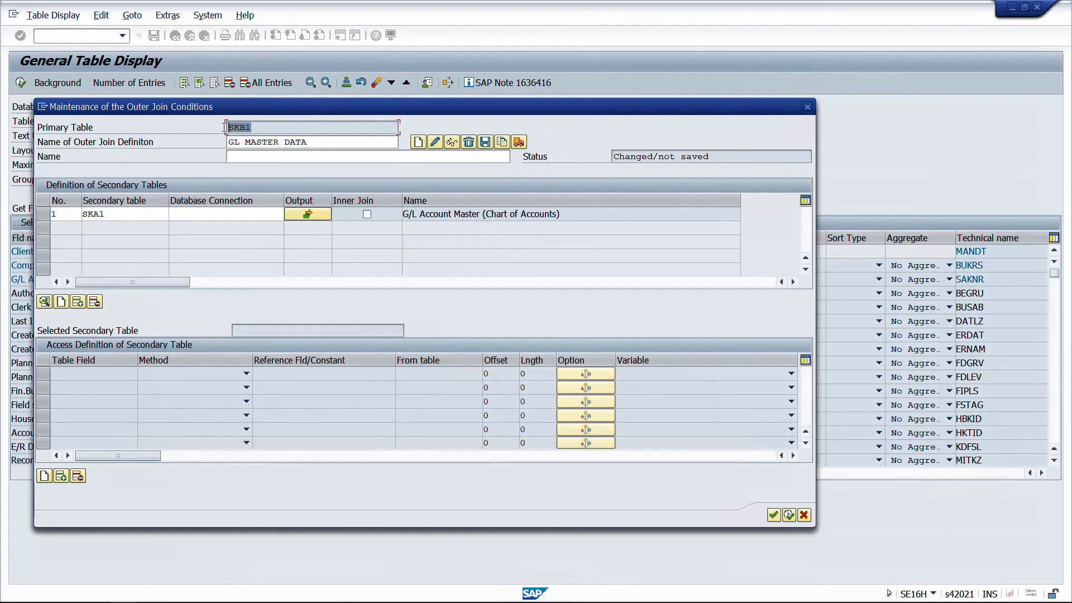
left_click(92, 213)
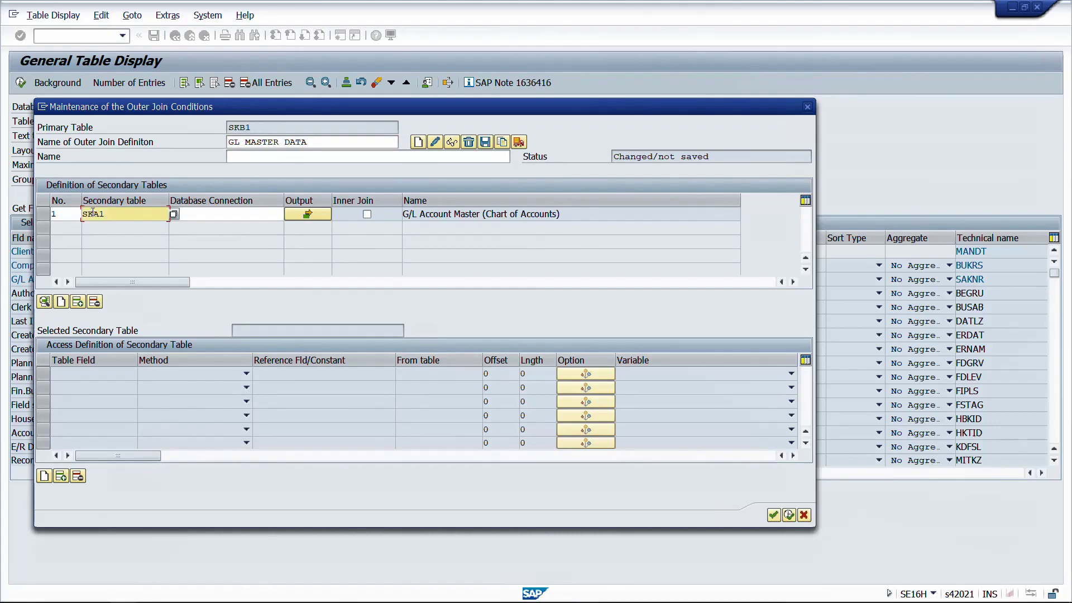
left_click(243, 217)
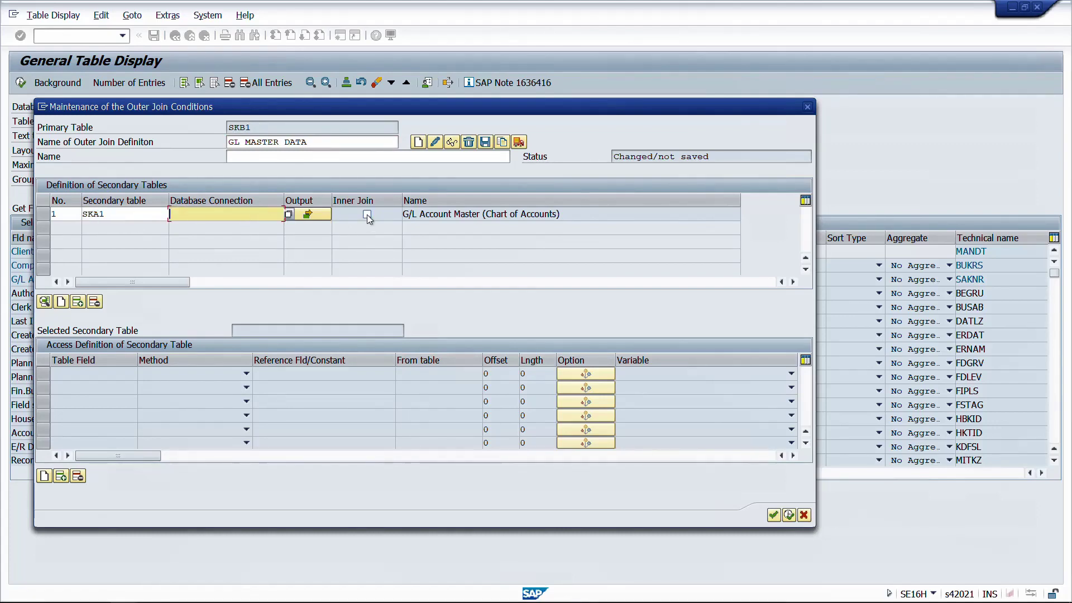
left_click(366, 215)
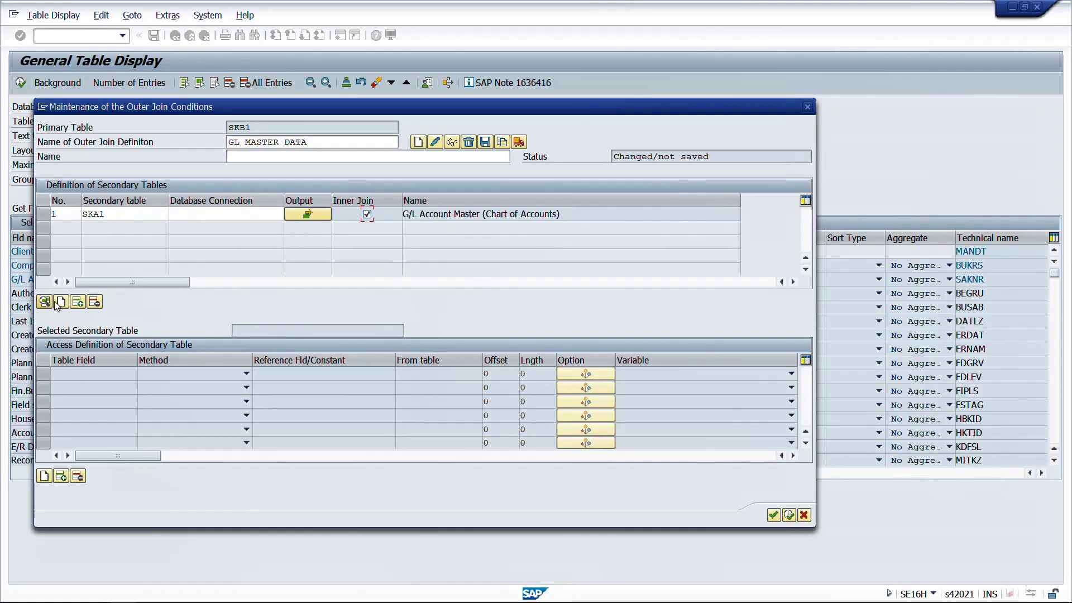
Add SKAT as secondary table number 2 in the outer join definition.
left_click(61, 228)
type("2")
left_click(119, 226)
type("SKAT")
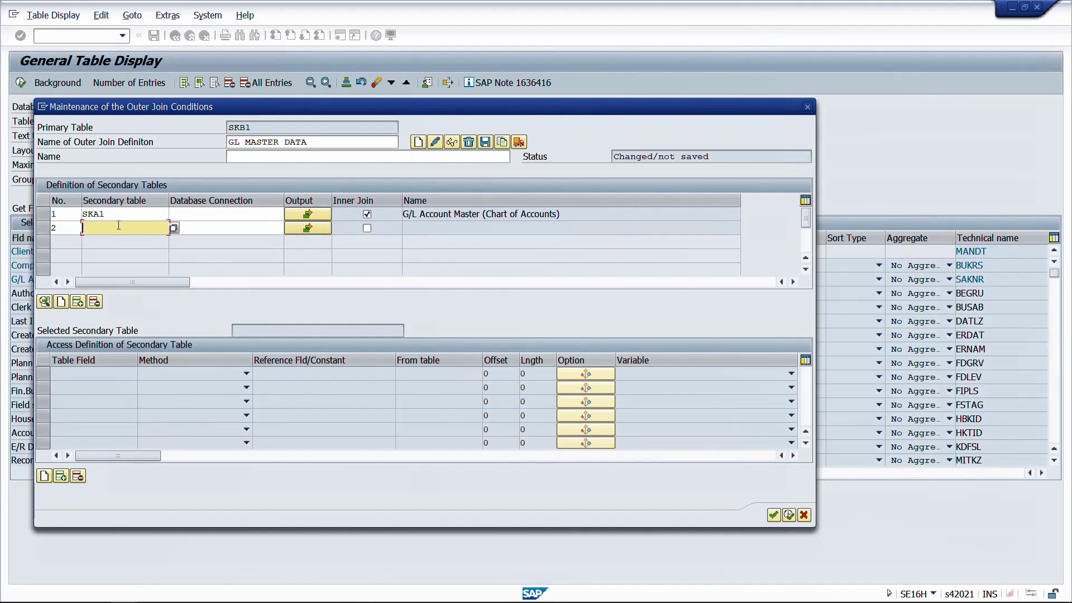
Set the SKAT output fields to display SPRAS and TXT50, and enable its inner join.
left_click(299, 229)
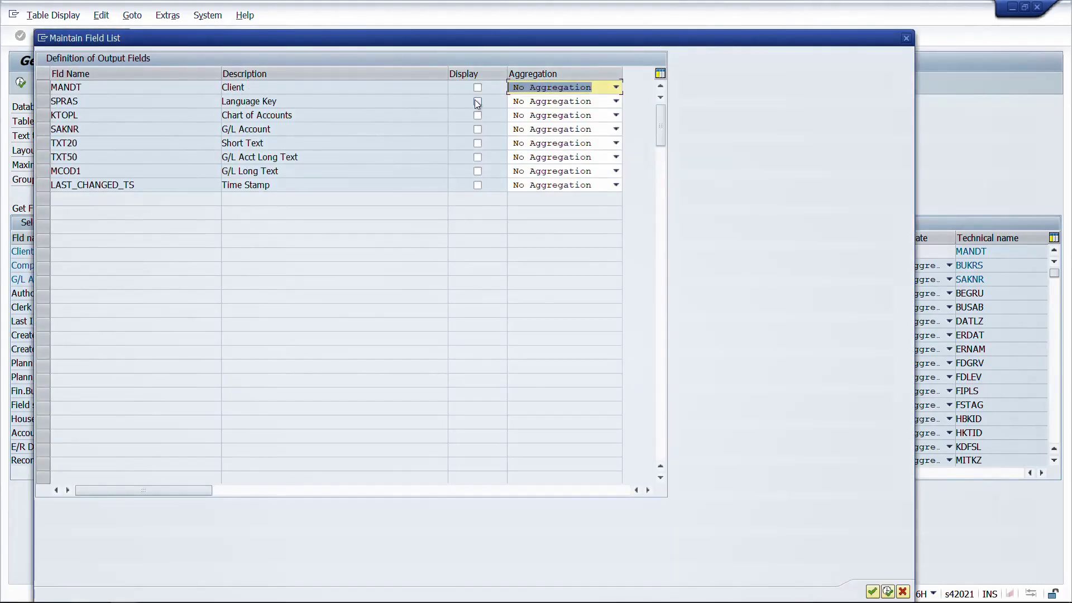
left_click(477, 101)
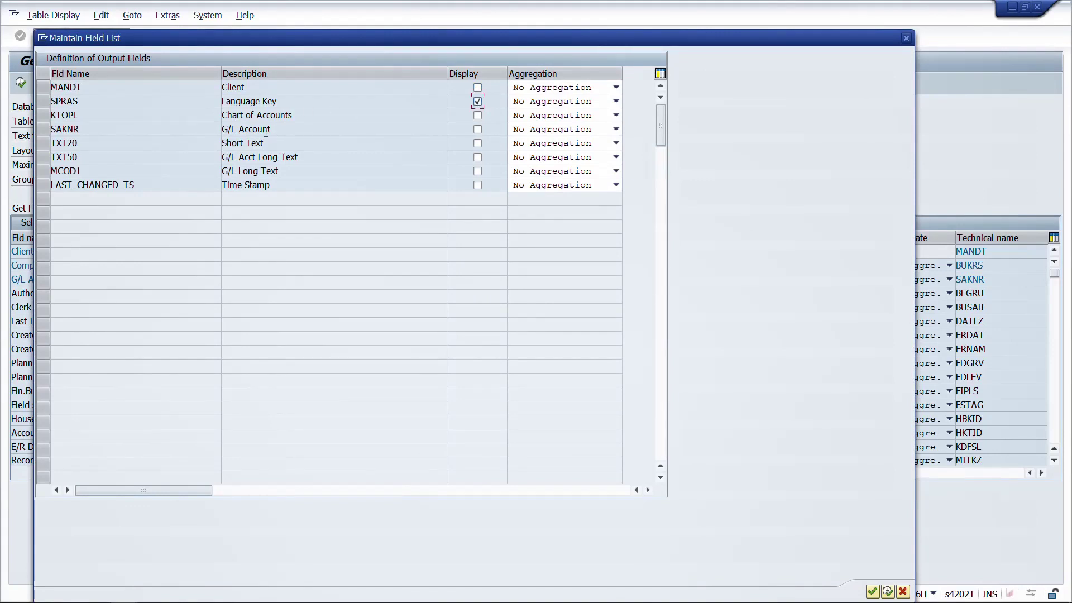
left_click(478, 158)
left_click(872, 591)
left_click(367, 230)
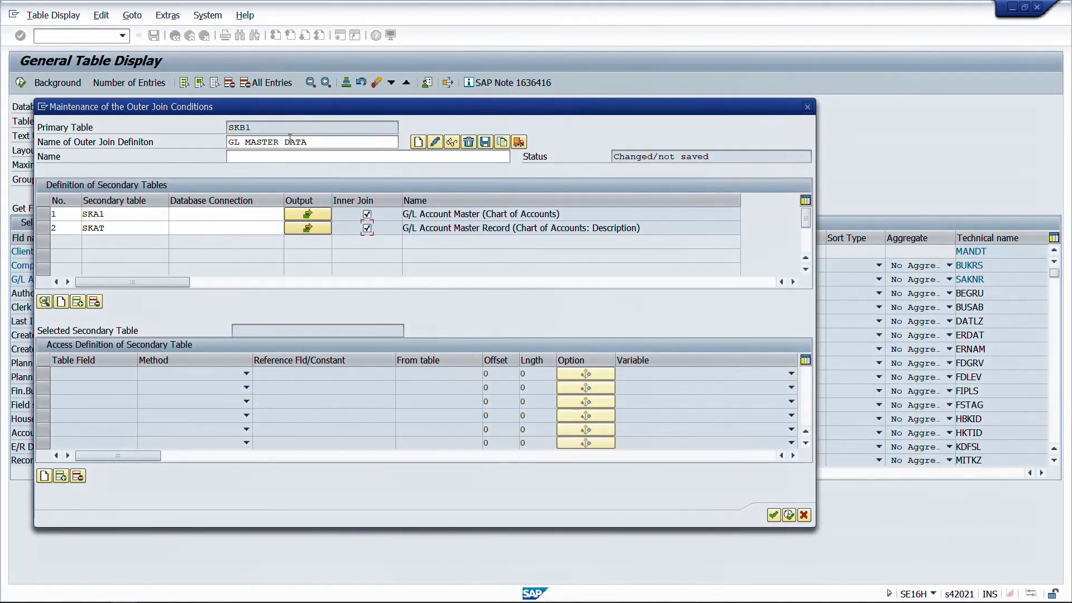
Add T001 as secondary table number 3 in the outer join definition.
left_click_drag(253, 127, 224, 127)
left_click(61, 302)
left_click(117, 240)
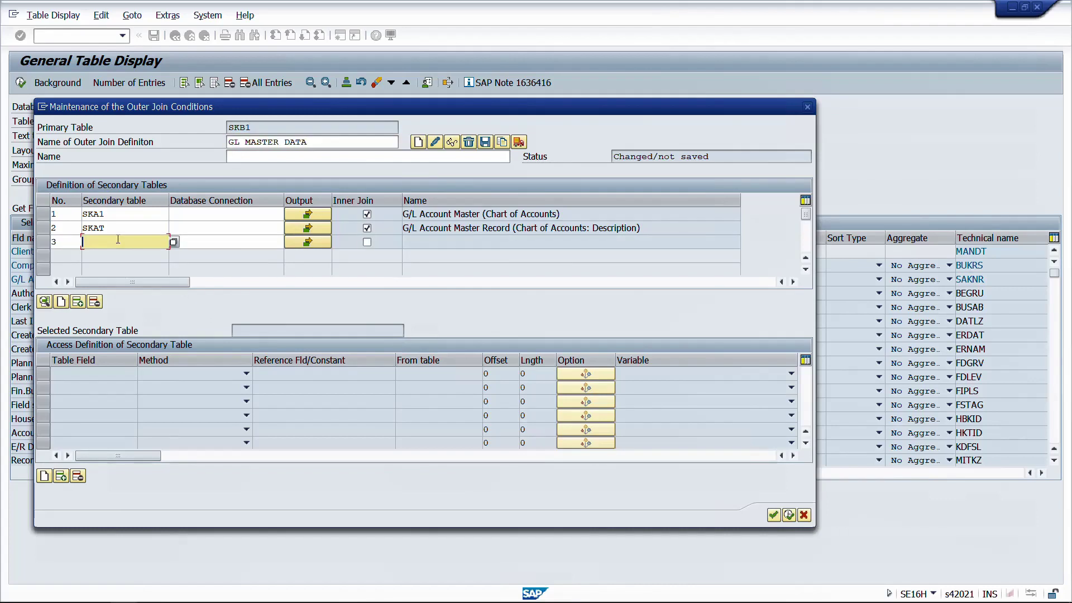
type("T001")
key("Return")
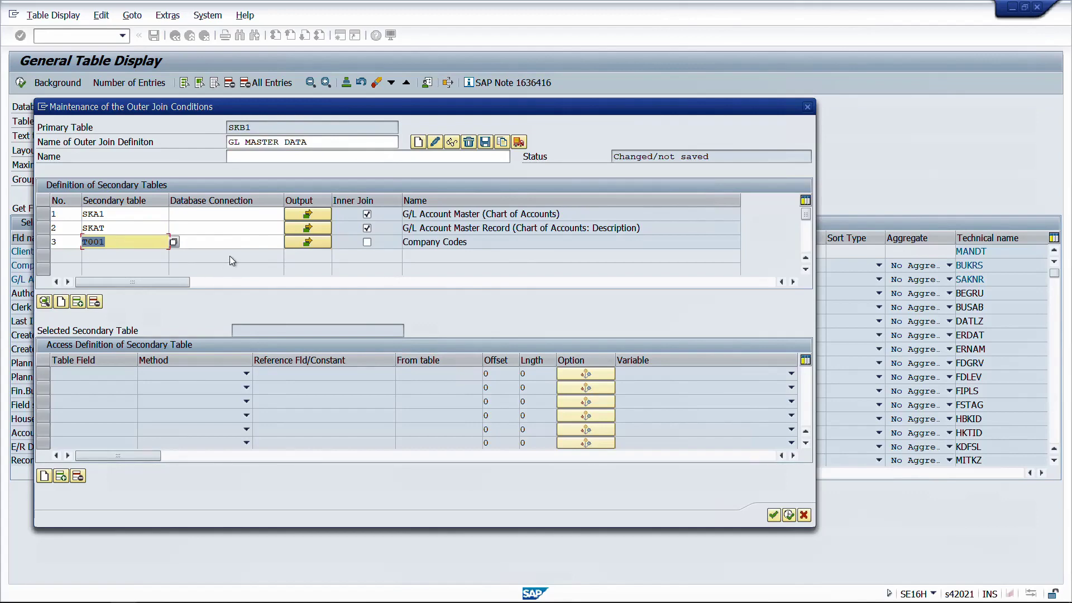
Set the T001 output fields to display KTOPL and BUKRS, and enable its inner join.
left_click(307, 241)
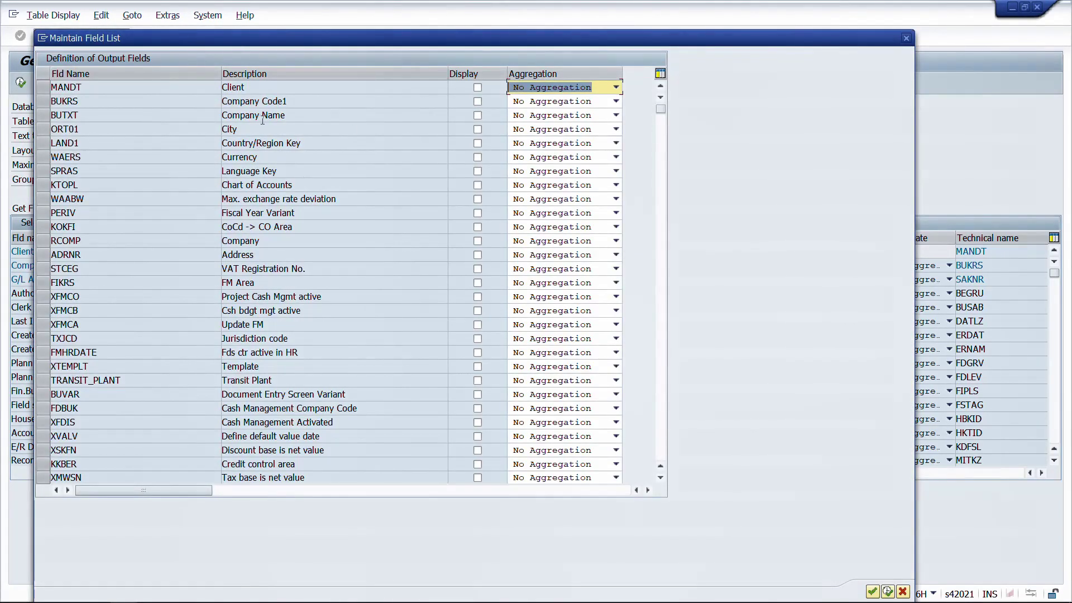
left_click(477, 185)
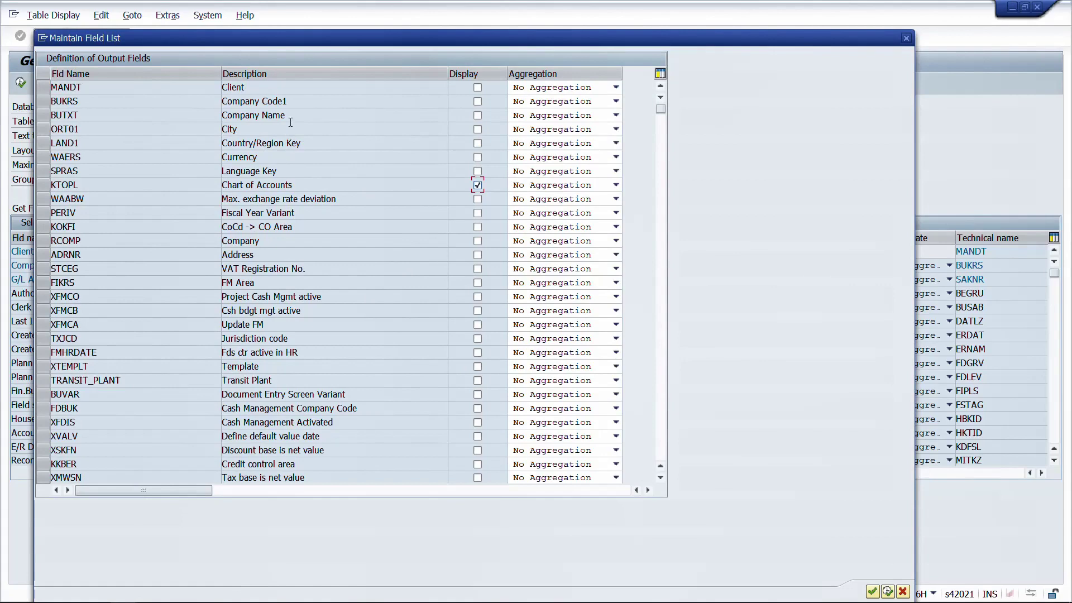
left_click(477, 102)
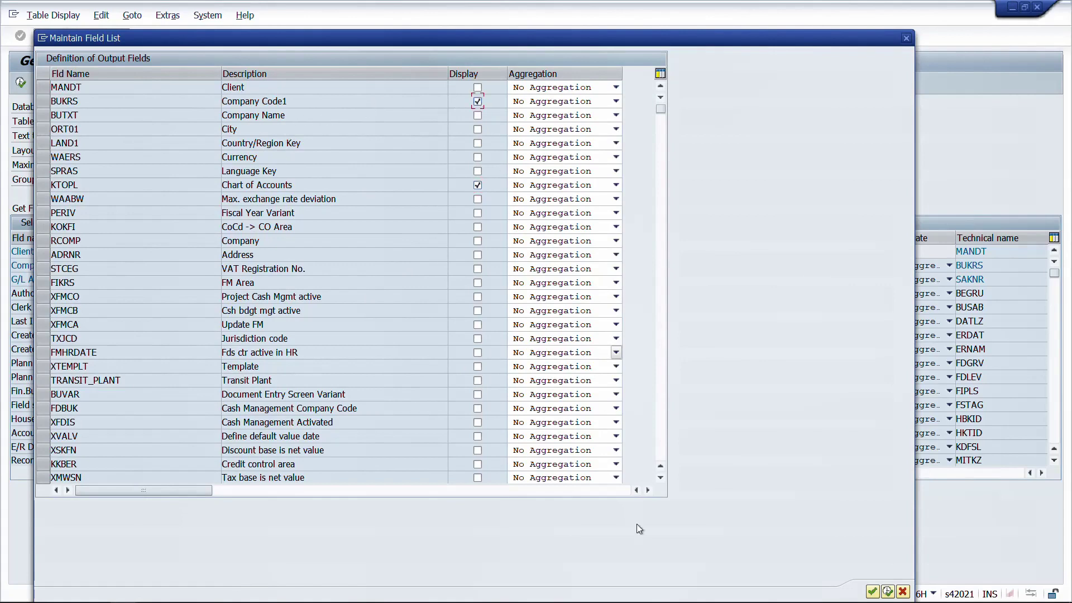
left_click(887, 591)
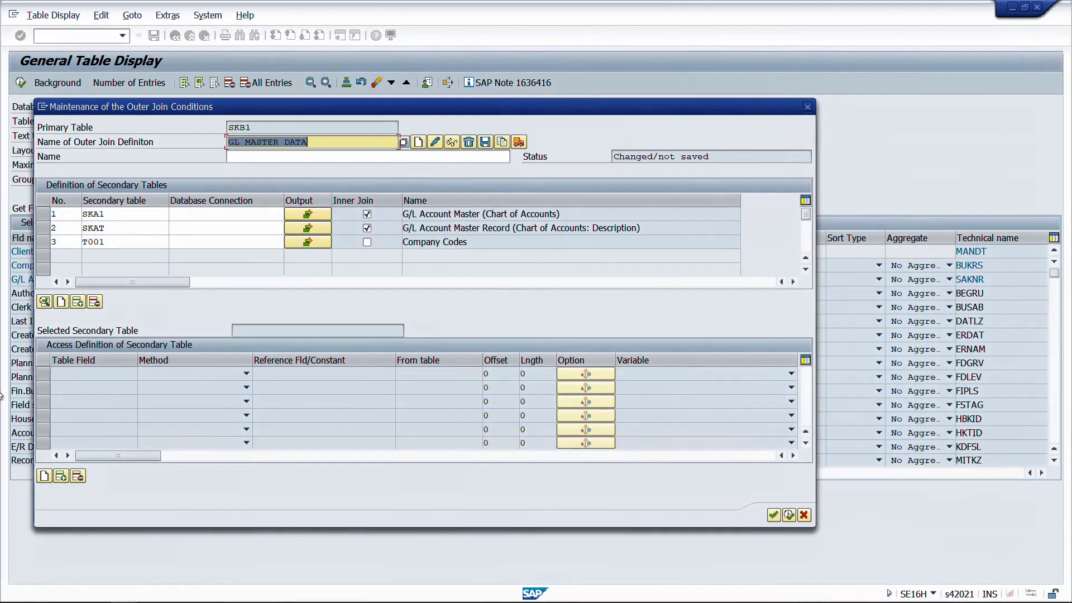
left_click(367, 243)
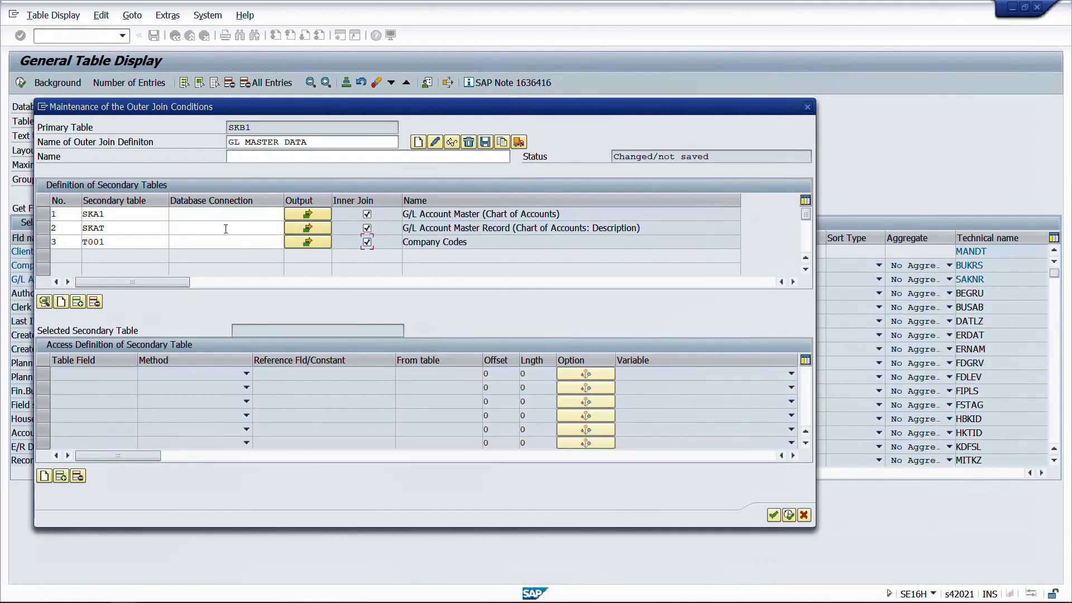
Select secondary table SKA1 for its access definition and check it against primary table SKB1.
left_click(211, 218)
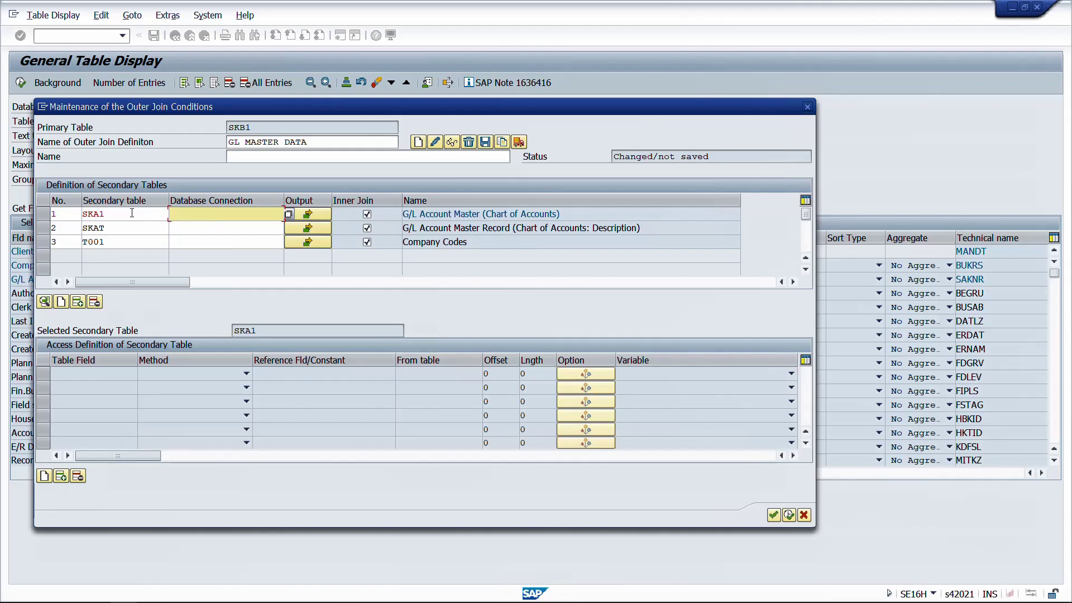
double_click(110, 213)
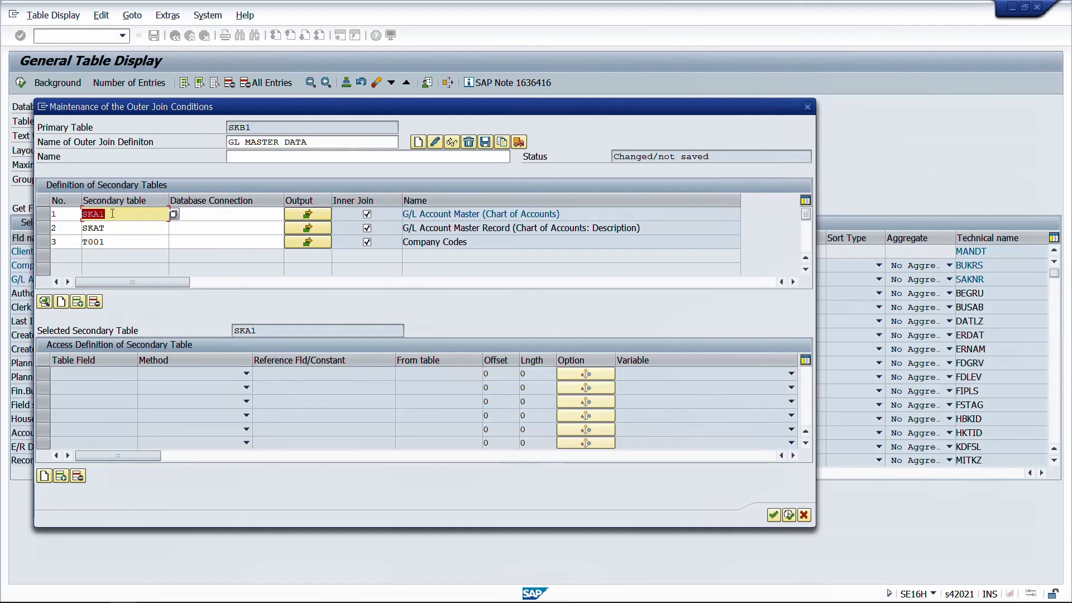
left_click_drag(271, 333, 224, 329)
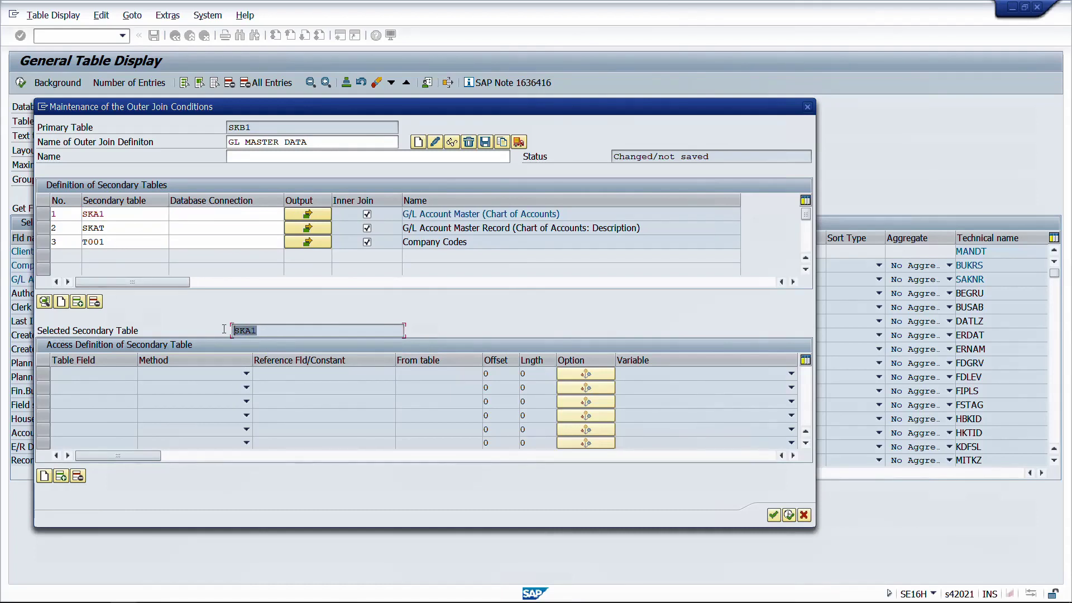
left_click(287, 333)
double_click(259, 127)
left_click(266, 330)
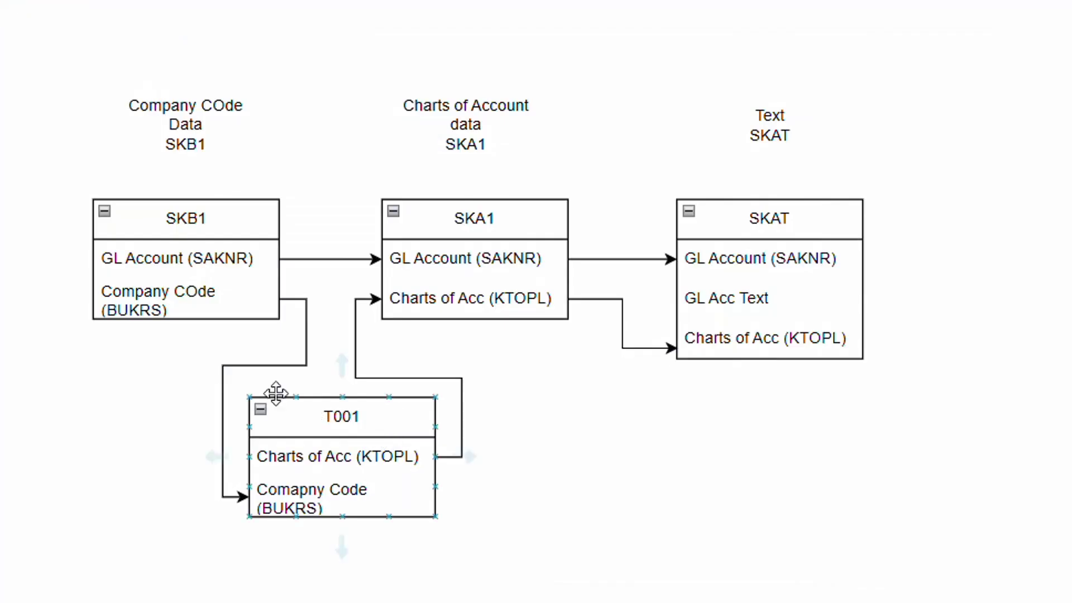
Switch to the table relationship diagram and examine the G/L account link between SKB1 and SKA1.
left_click(256, 258)
left_click(366, 259)
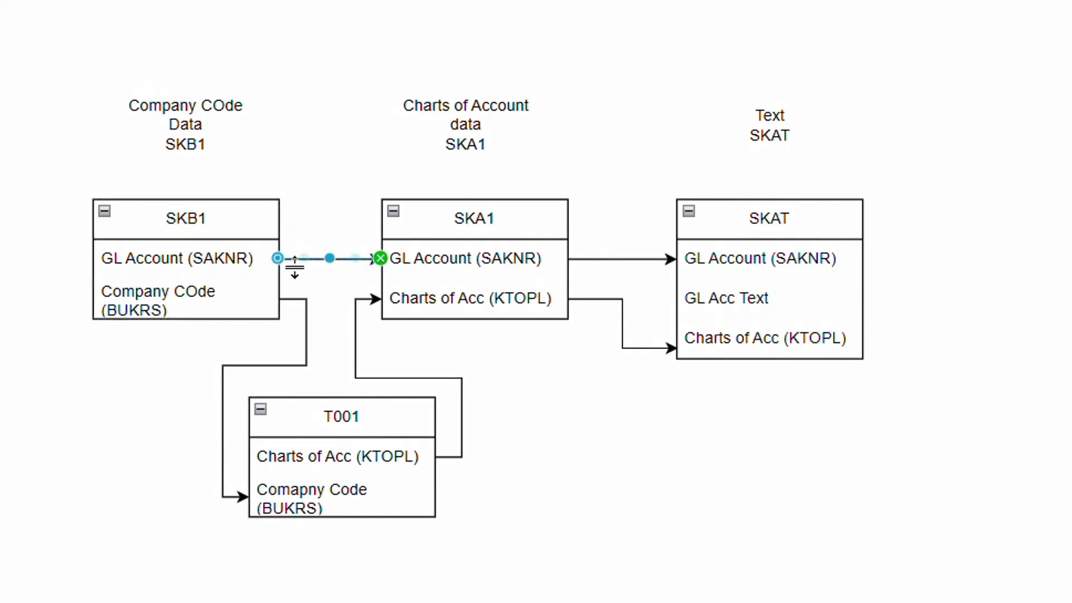
left_click(435, 291)
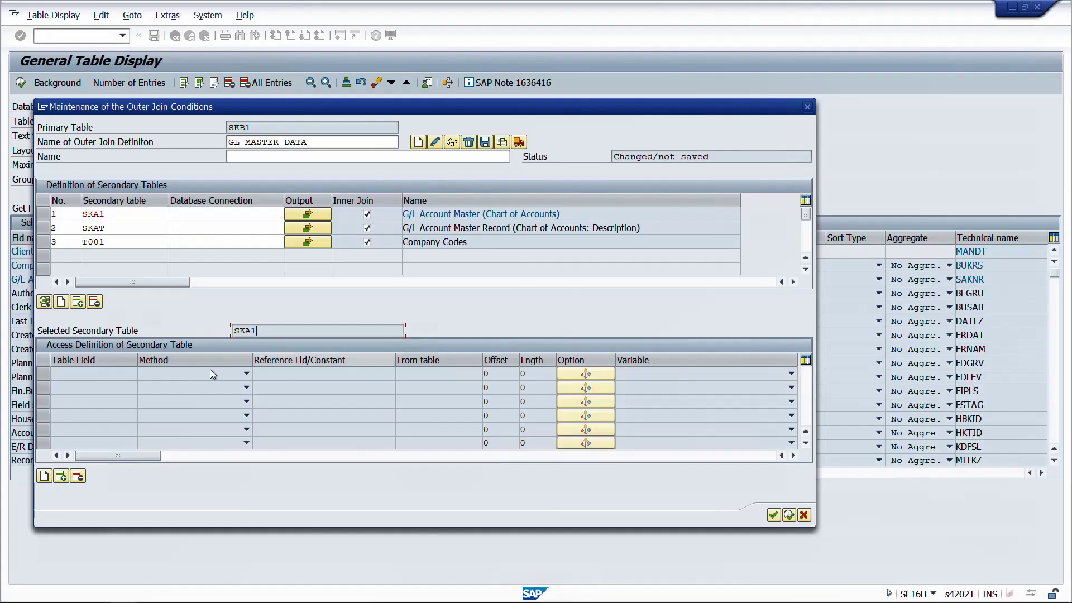
Back in SAP, add an access condition for SKA1 linking field SAKNR by Reference to SAKNR from table SKB1.
left_click(90, 387)
left_click(44, 478)
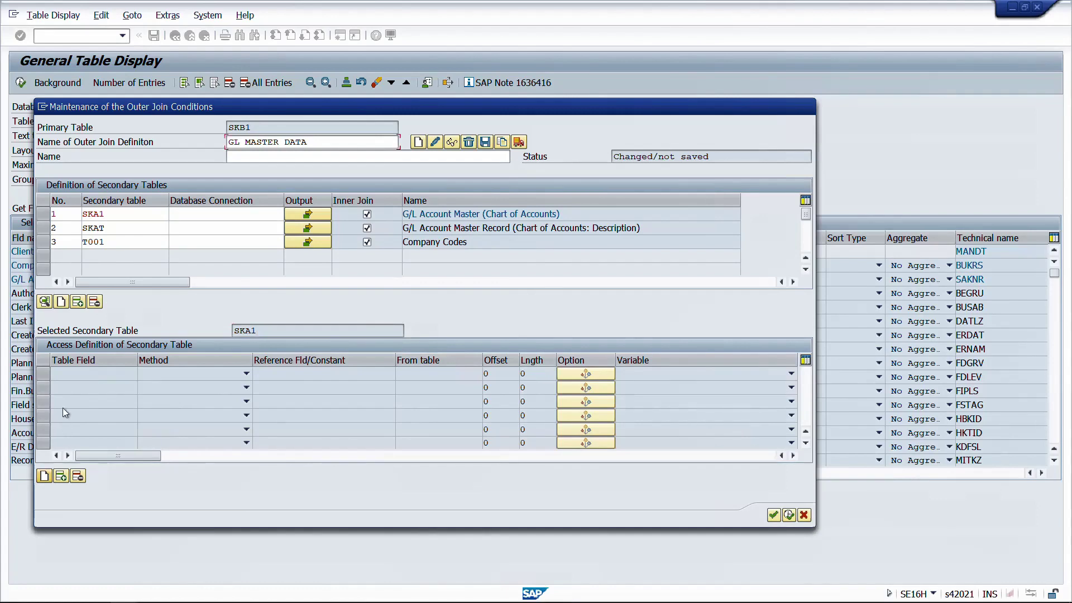
left_click(74, 377)
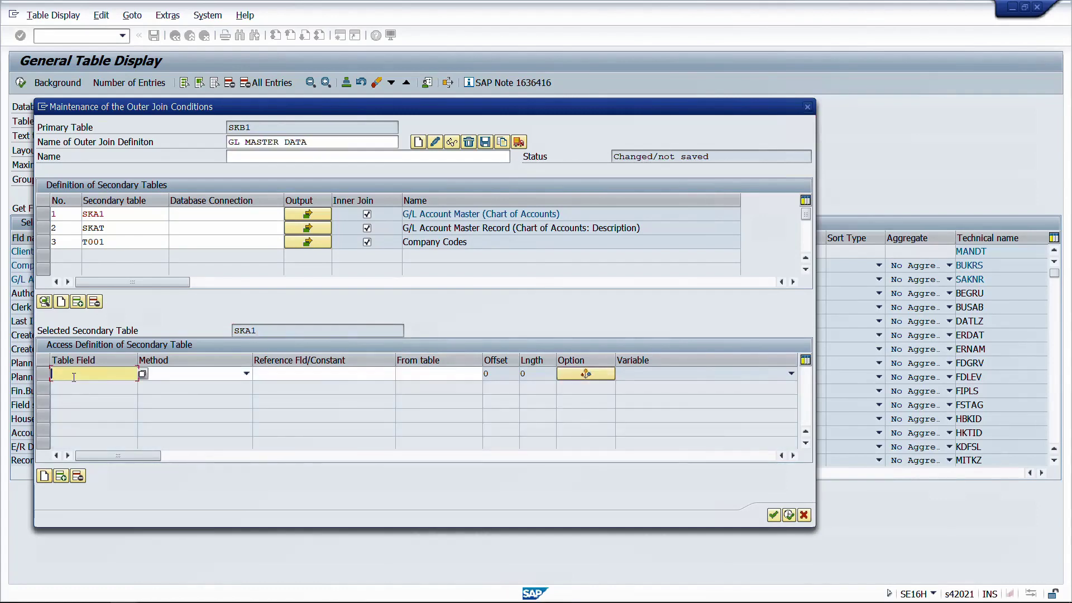
type("SAKNR")
left_click(196, 374)
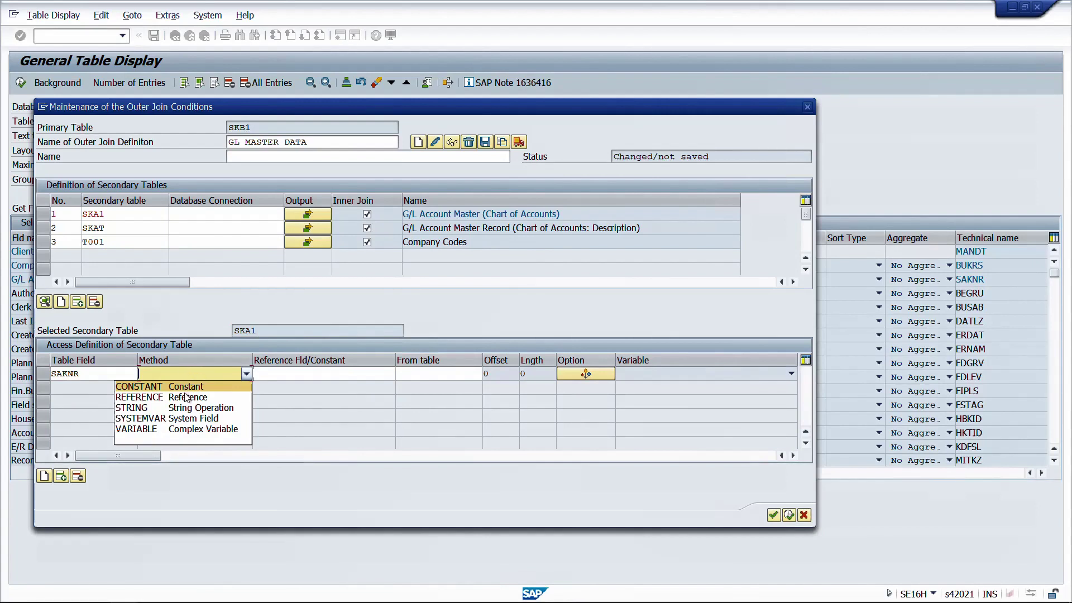
left_click(186, 398)
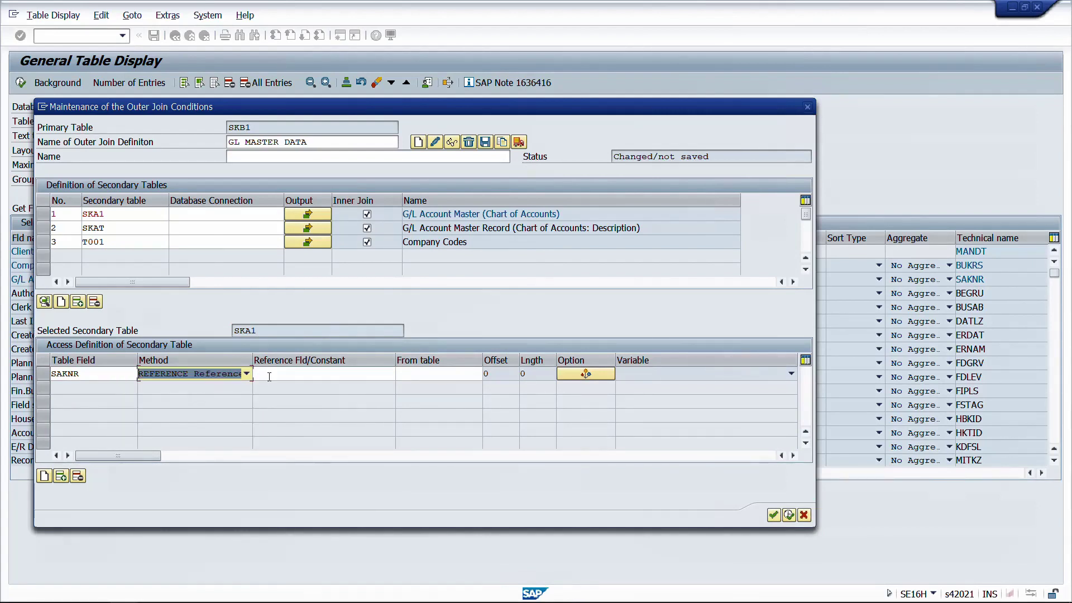
left_click(433, 374)
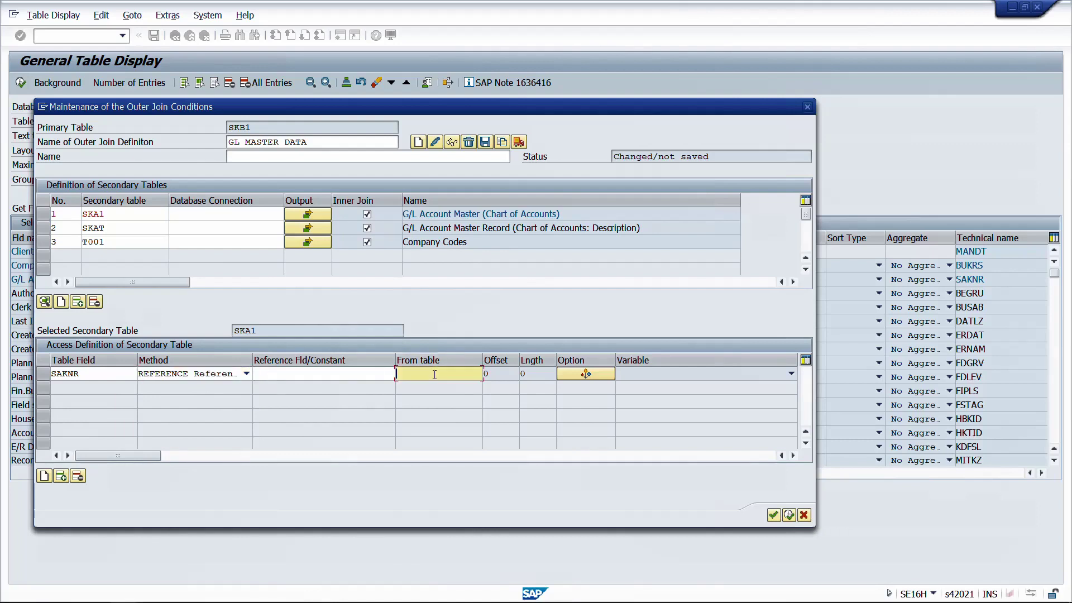
type("SKB1")
key("Return")
left_click(323, 374)
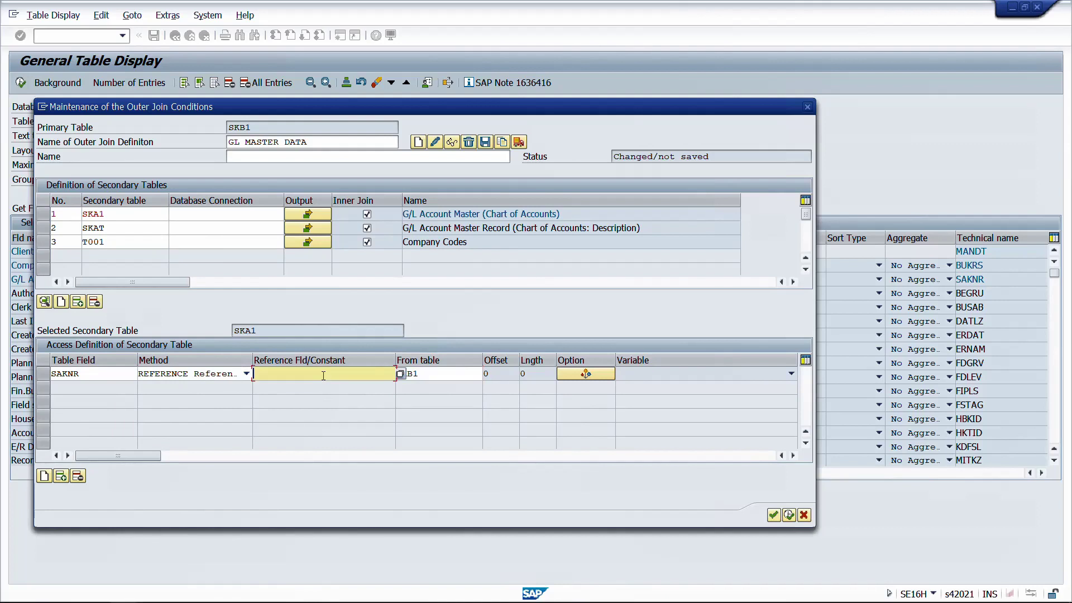
type("SAKNR")
key("Return")
Add a second SKA1 access condition linking field KTOPL by Reference to KTOPL from table T001.
left_click(80, 387)
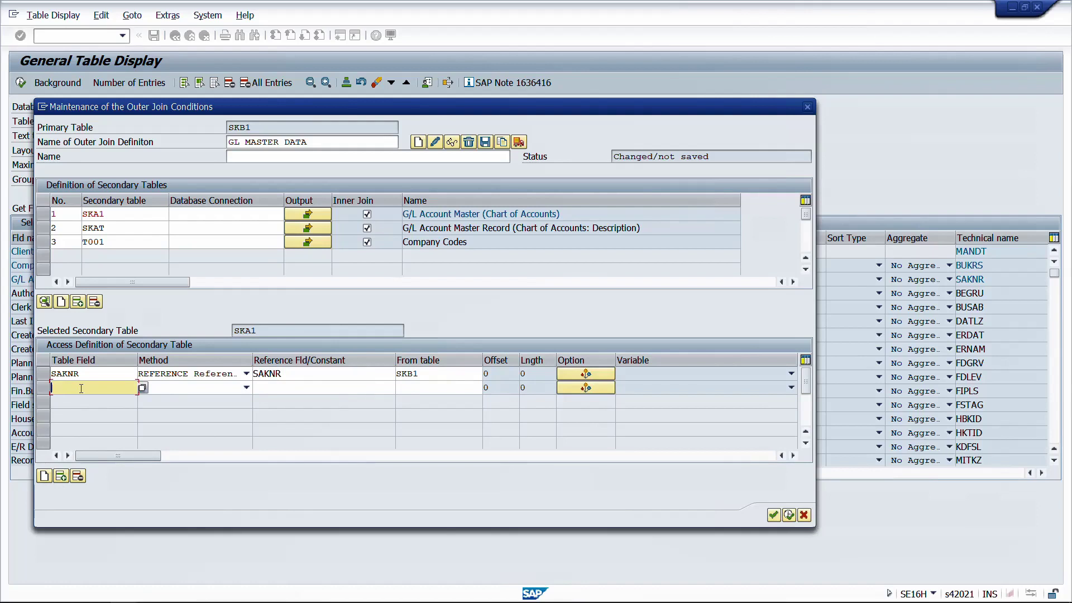
type("KTOPL")
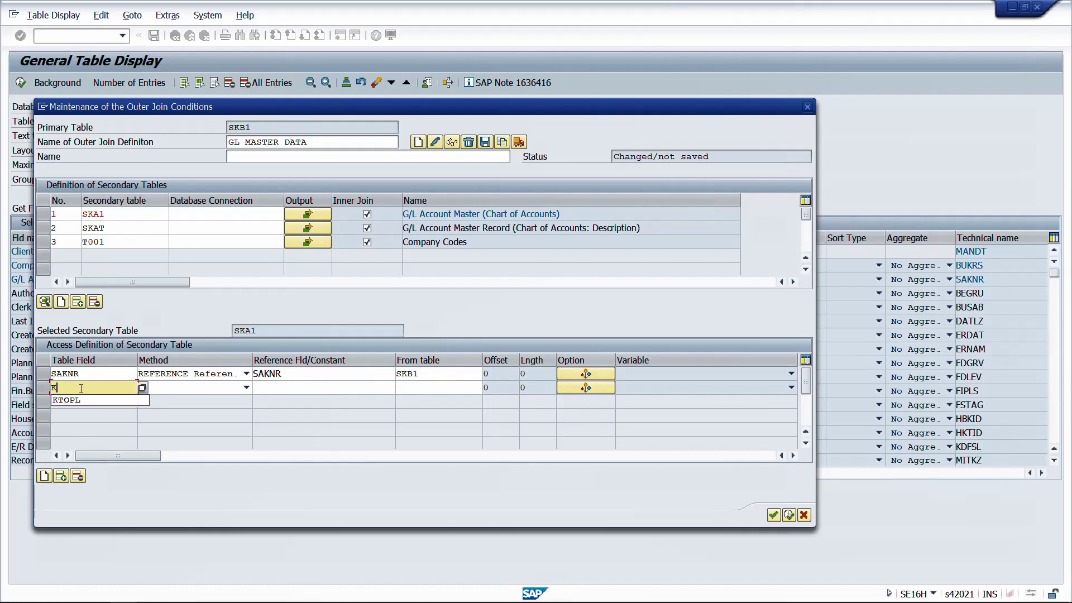
left_click(196, 388)
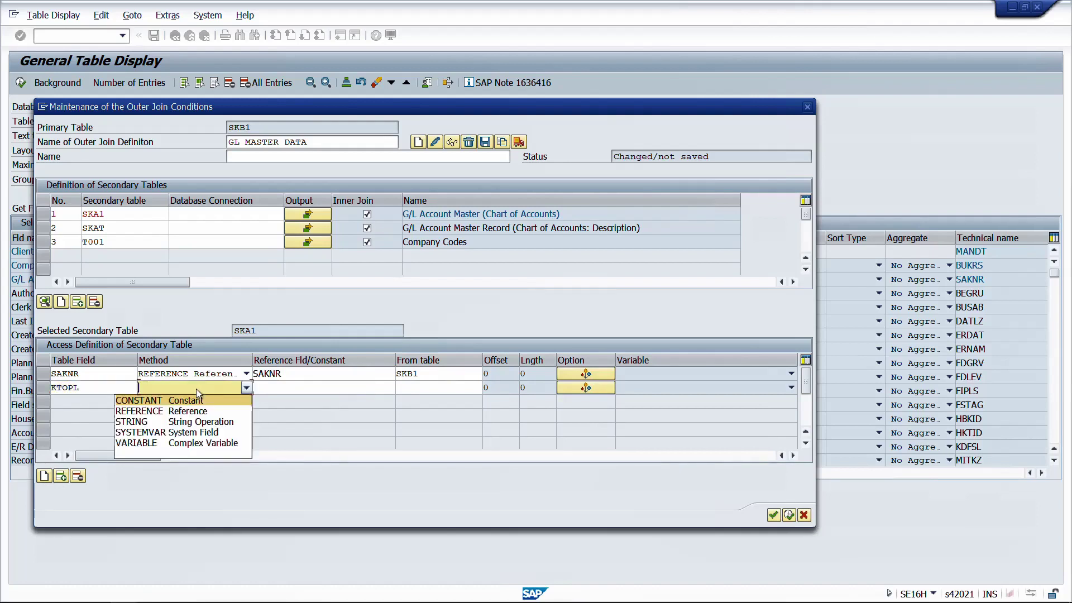
left_click(198, 411)
left_click(452, 388)
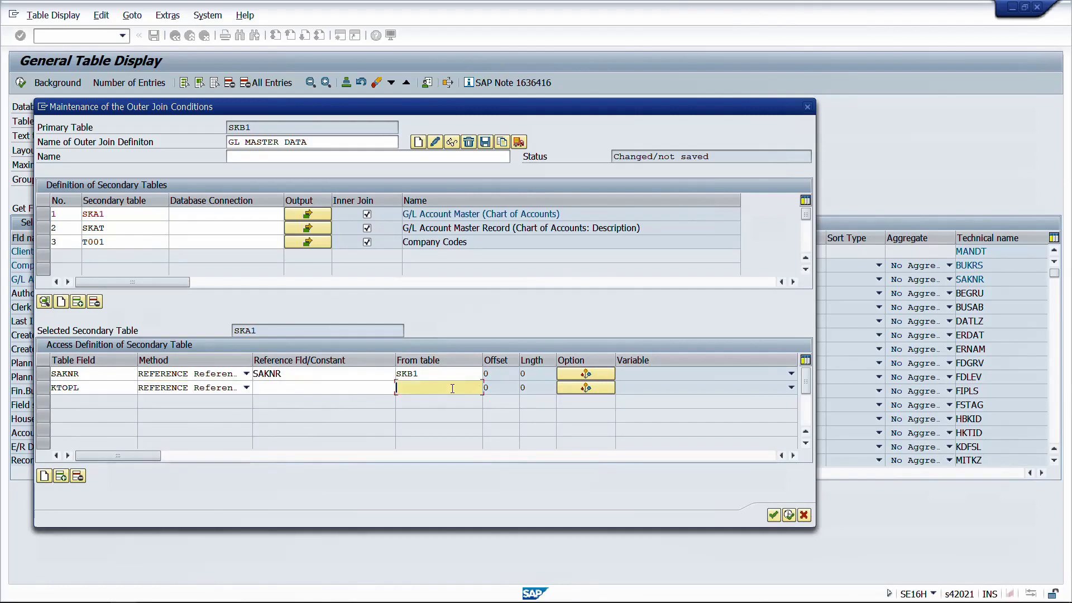
type("T001")
left_click(361, 389)
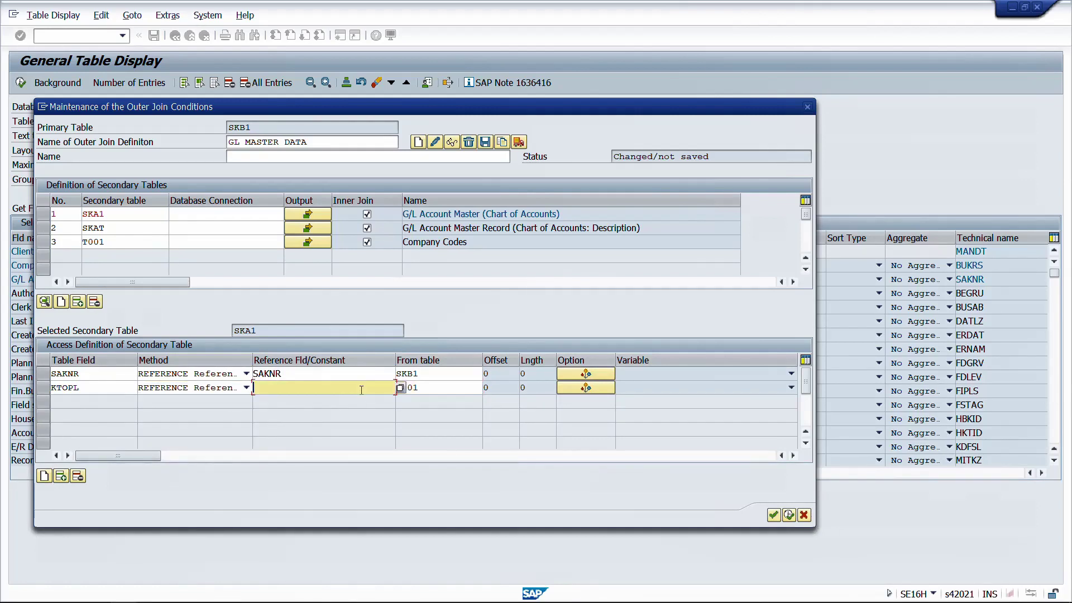
type("KTOPL")
key("Return")
Open the access definition of secondary table SKAT and add a condition linking SAKNR by Reference to SAKNR from table SKB1.
double_click(137, 228)
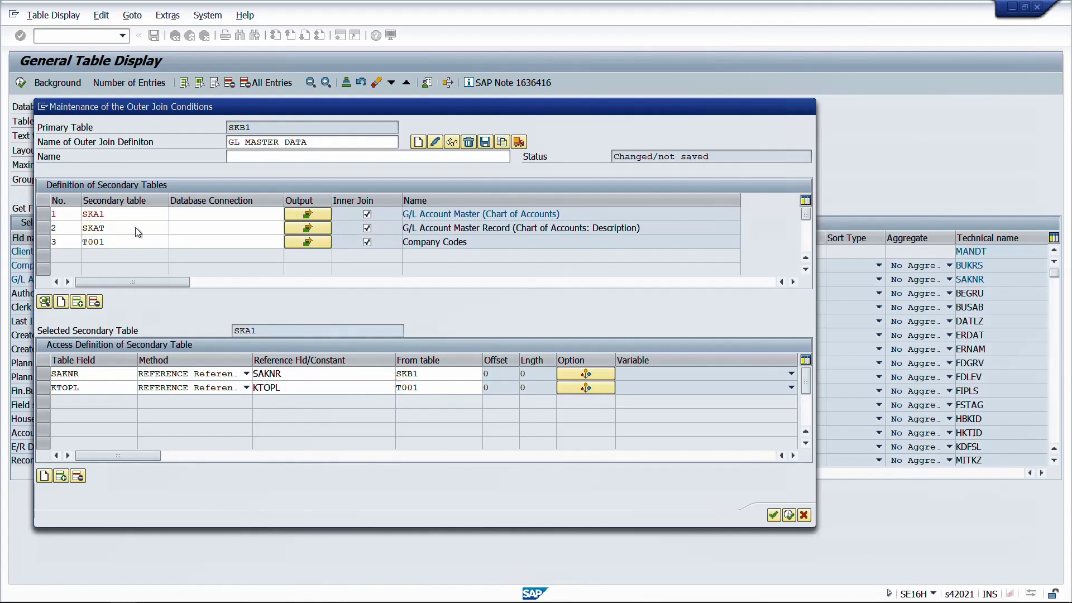
left_click(44, 478)
left_click(87, 373)
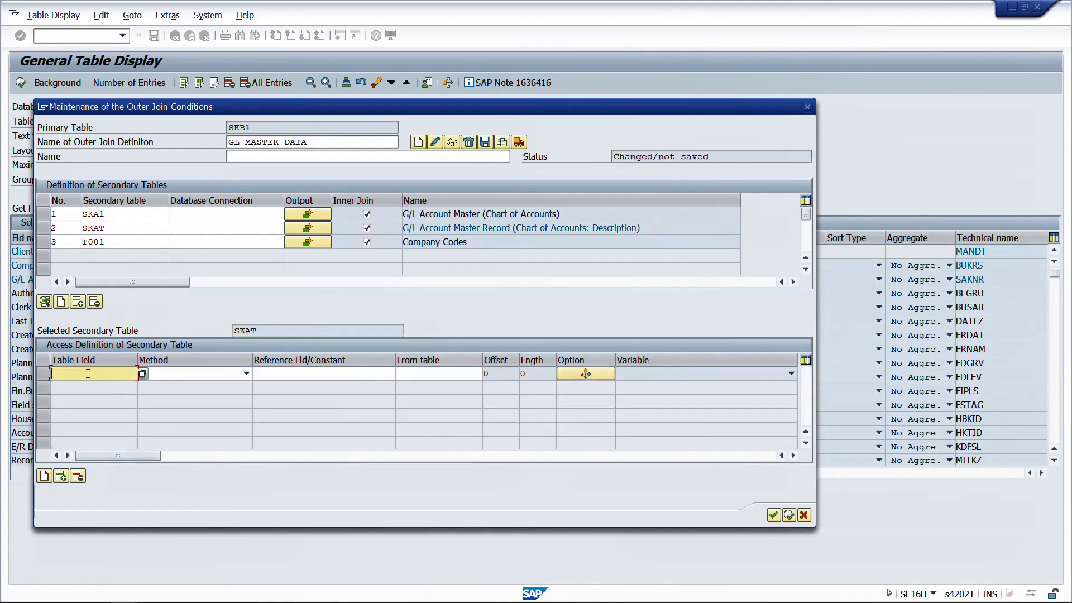
type("SAKNR")
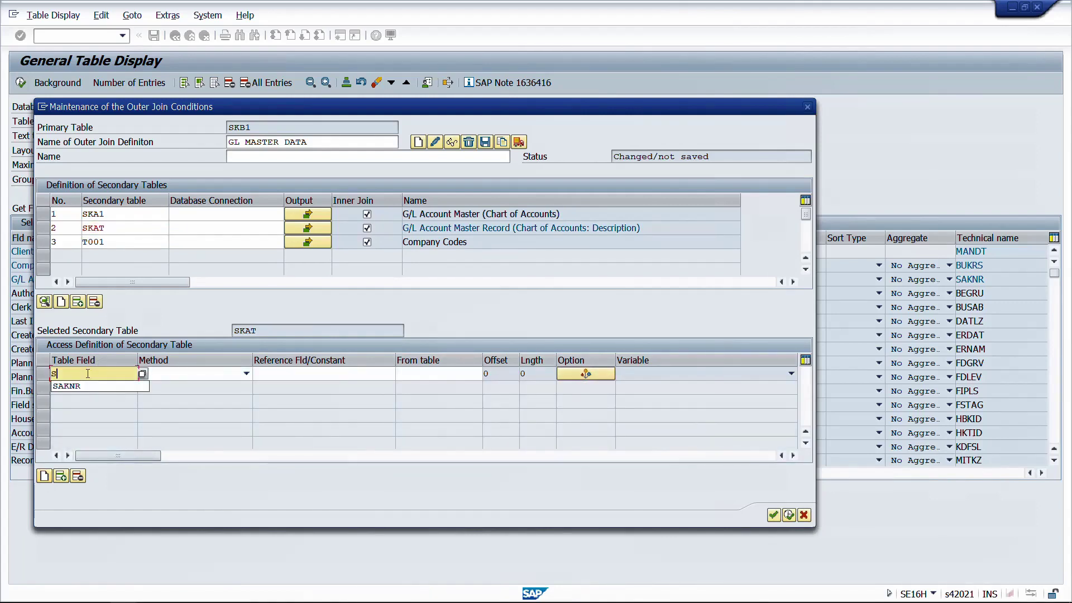
left_click(199, 372)
left_click(190, 398)
left_click(421, 374)
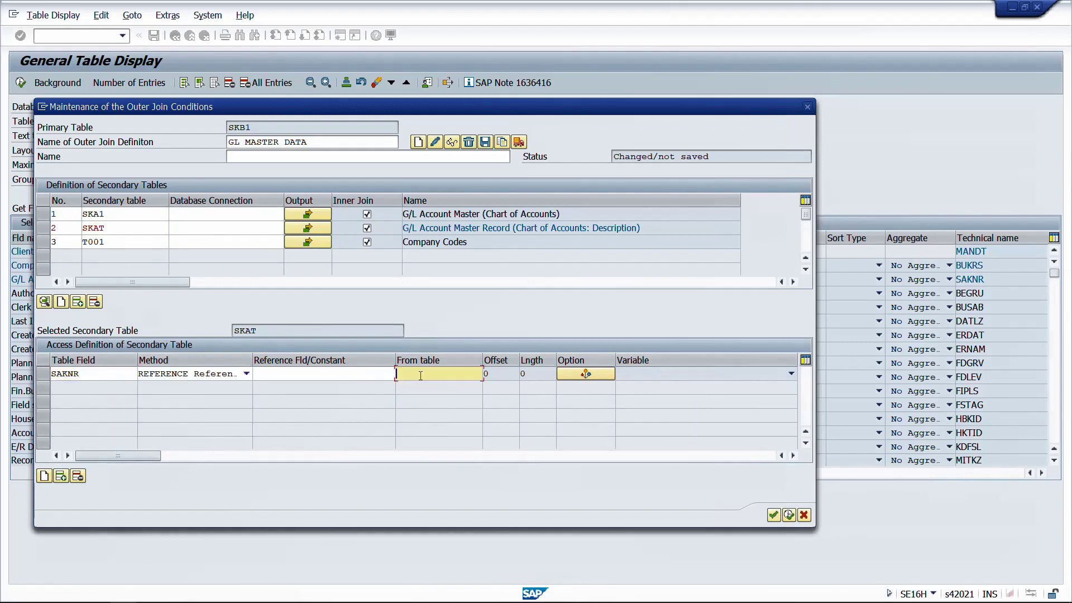
type("SKB1")
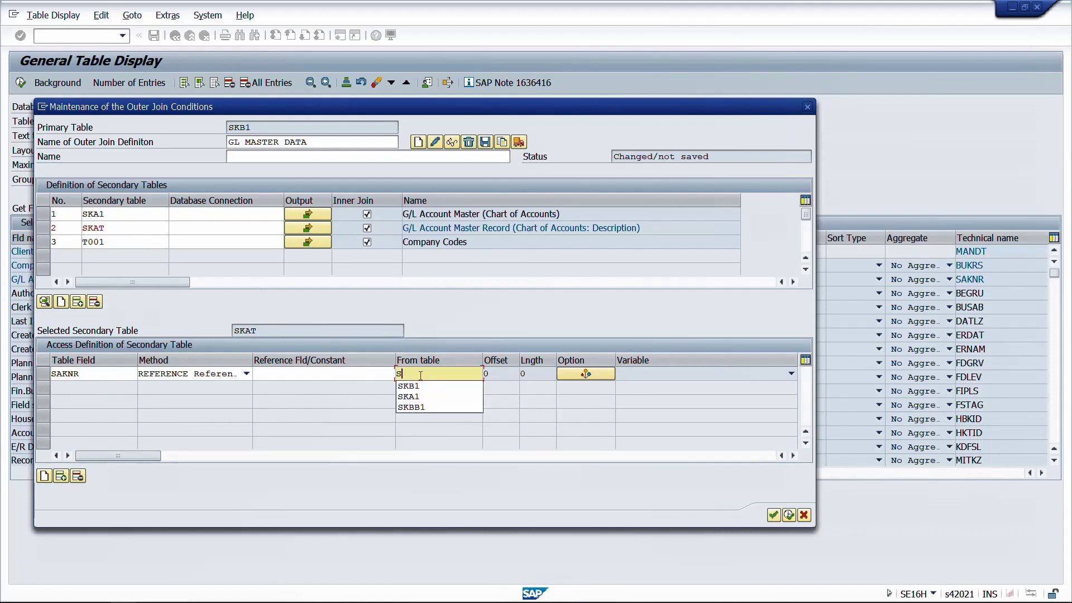
left_click(353, 372)
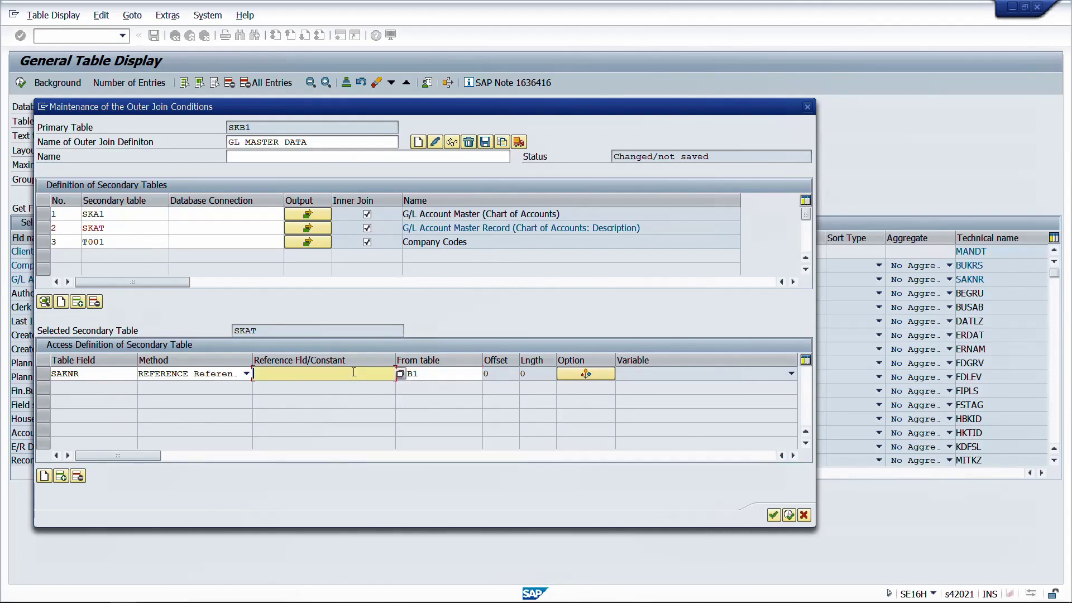
type("SAKNR")
left_click(420, 374)
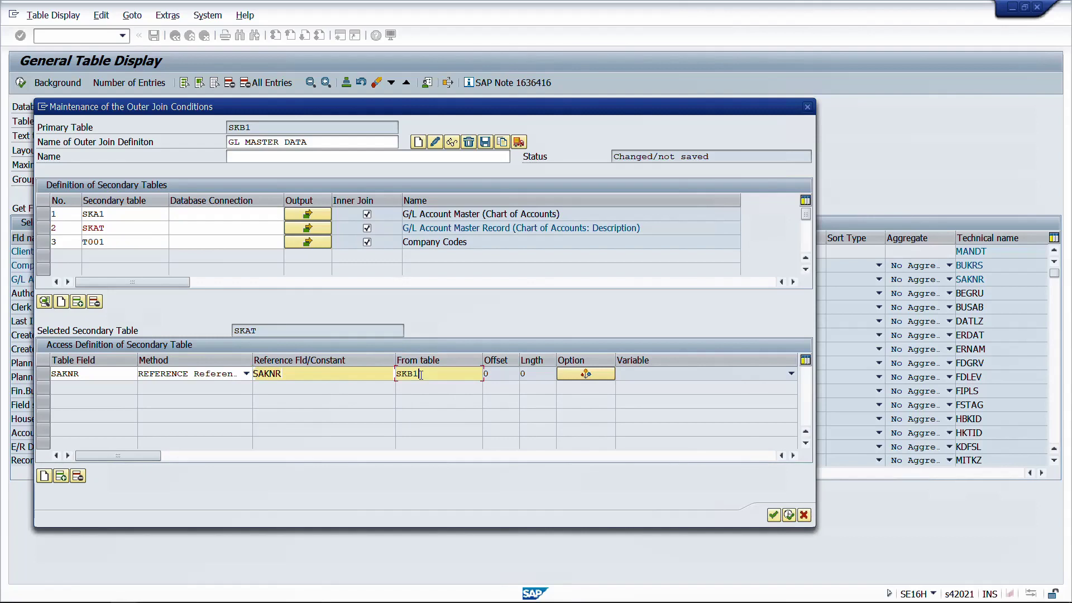
Add a second SKAT access condition for field KTOPL with method Reference and source table SKA1.
left_click(44, 476)
left_click(82, 387)
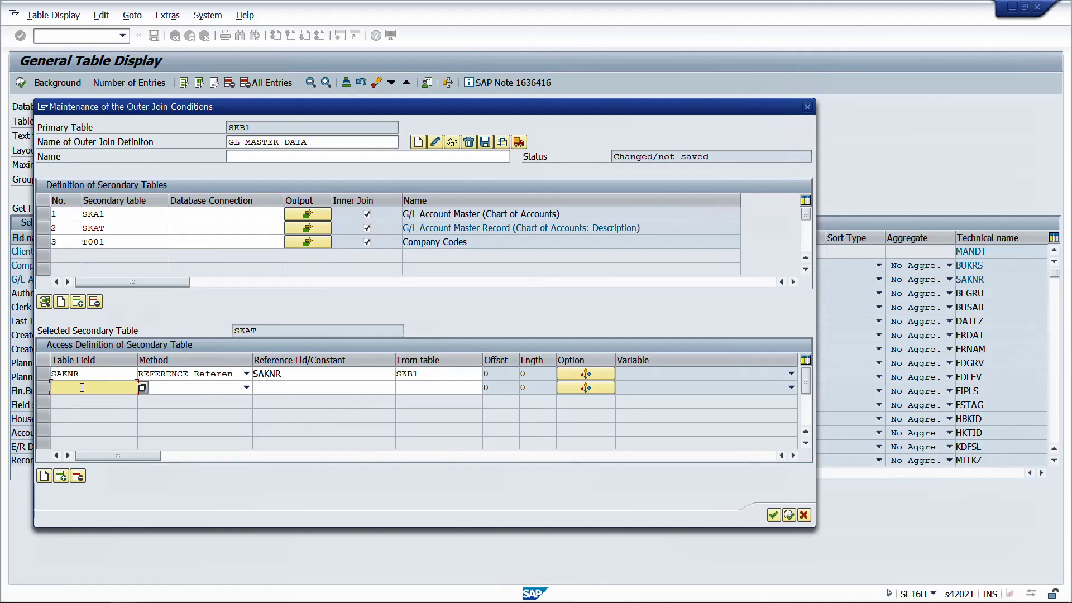
type("KTOPL")
key("Tab")
left_click(246, 387)
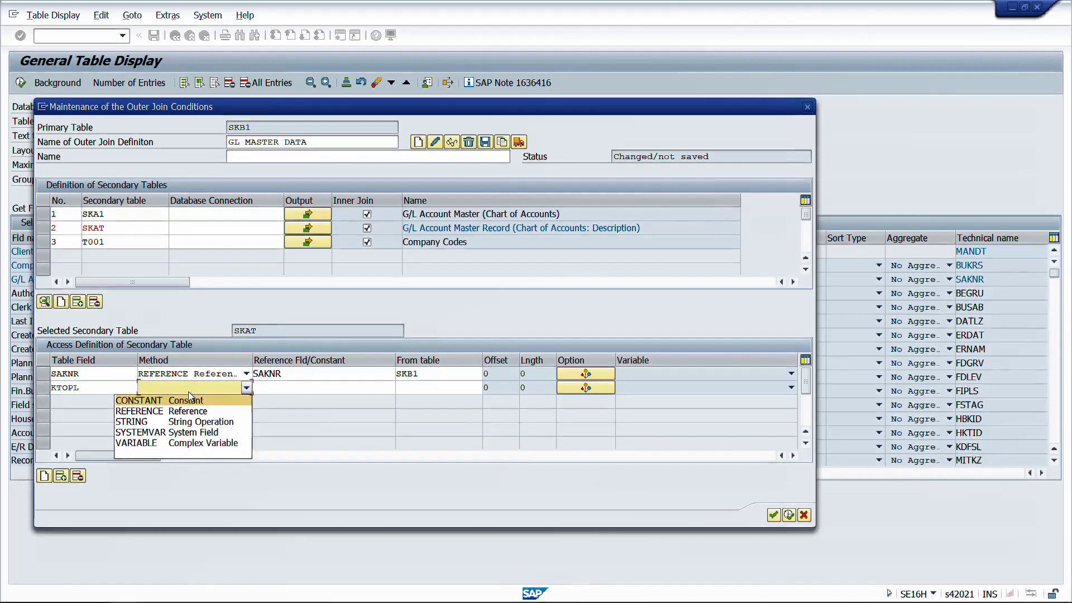
left_click(190, 412)
left_click(402, 386)
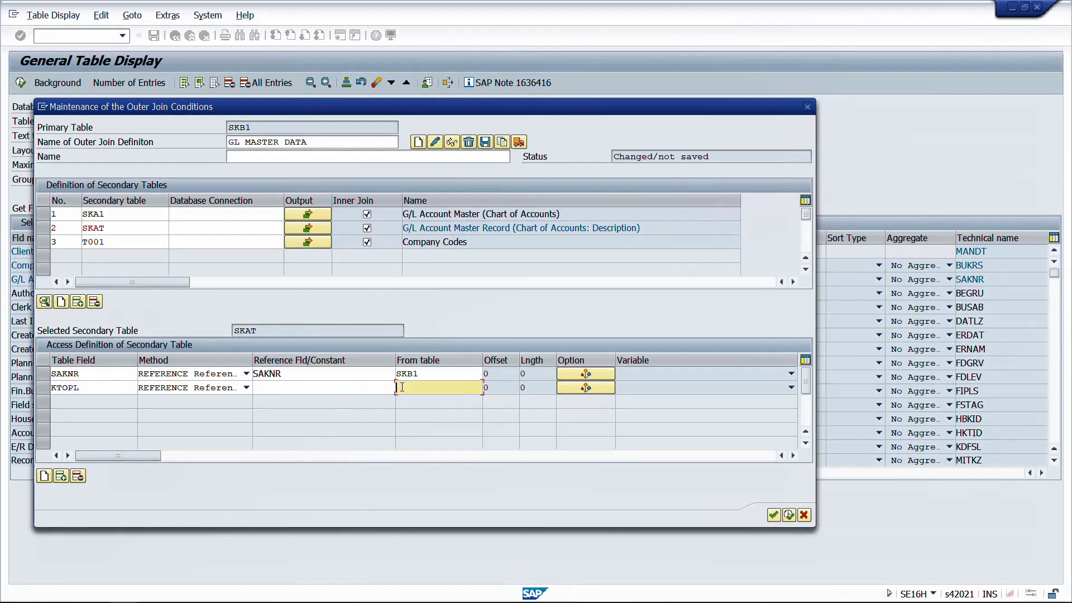
type("SKA1")
Choose KTOPL from the possible fields of SKA1 as the reference field of SKAT's KTOPL condition.
left_click(358, 389)
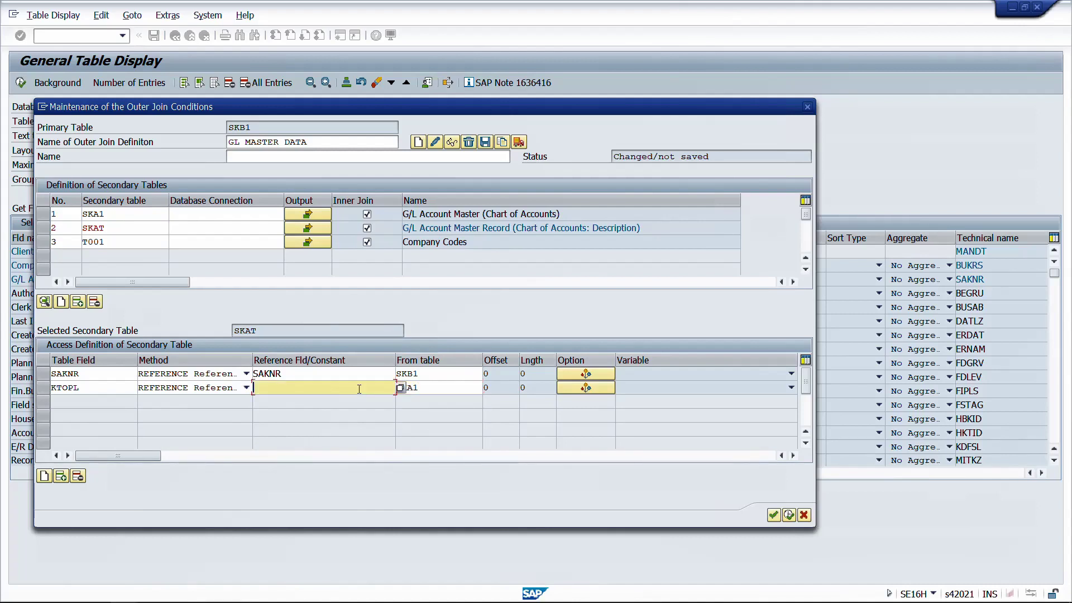
left_click(445, 387)
double_click(444, 386)
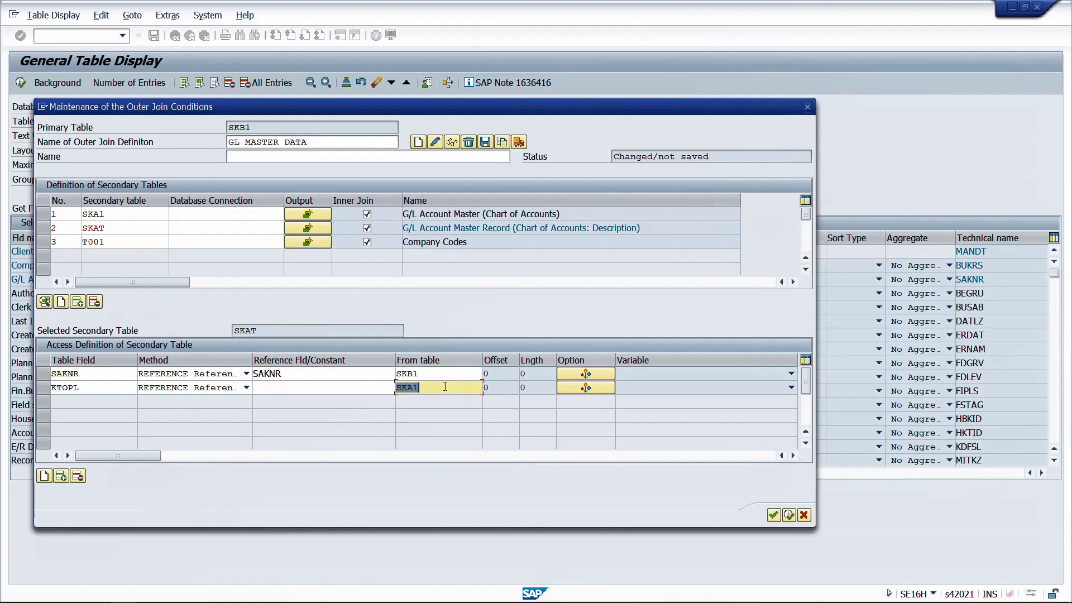
left_click(363, 389)
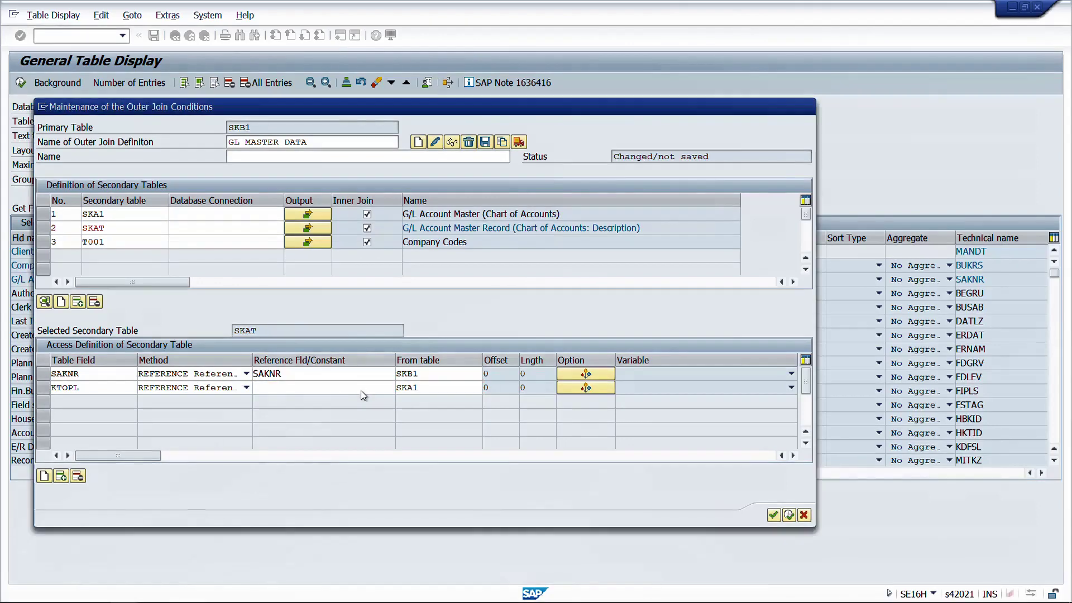
key("F4")
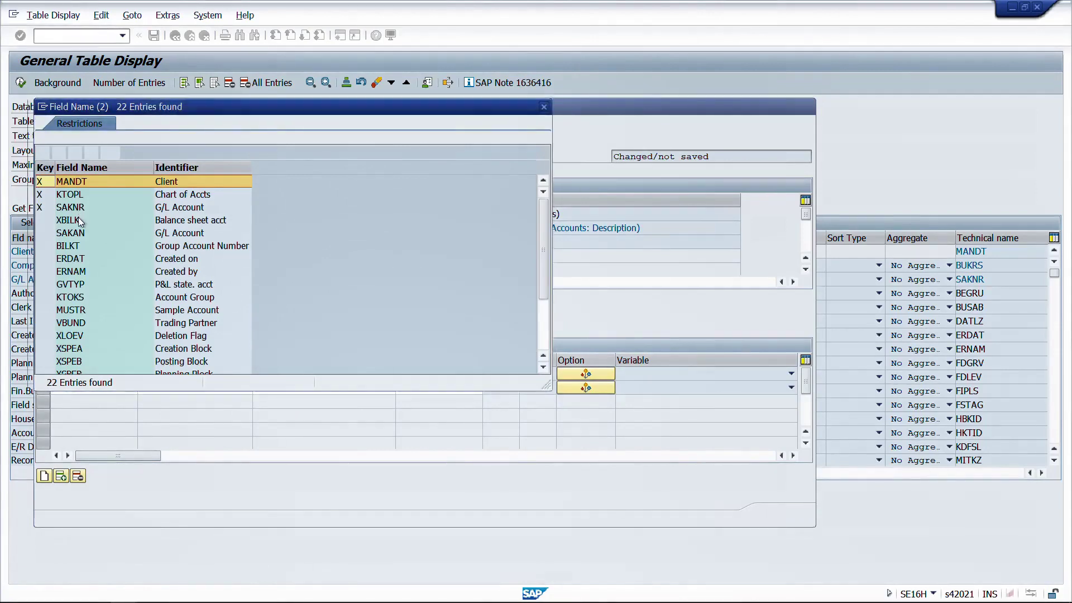
double_click(78, 196)
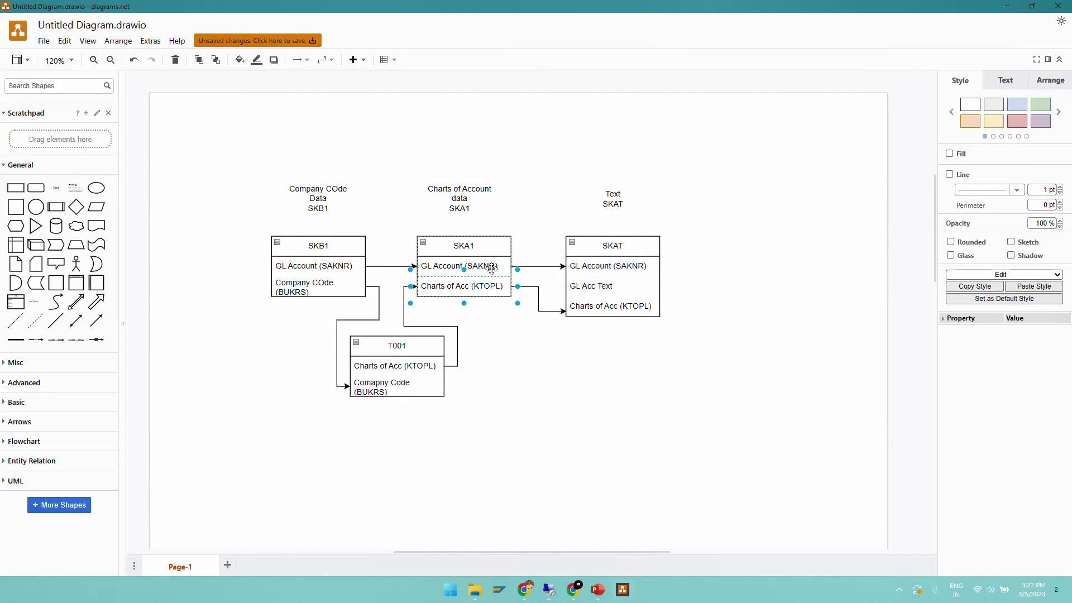
In the draw.io table diagram, examine the G/L account and chart of accounts links between SKA1 and SKAT.
left_click(485, 271)
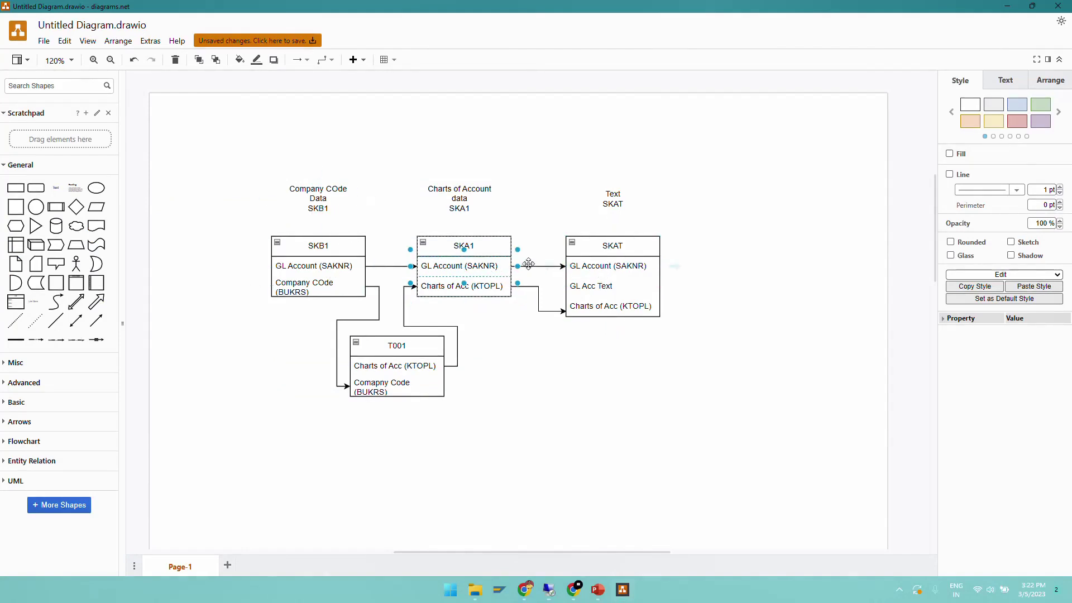
left_click(598, 307)
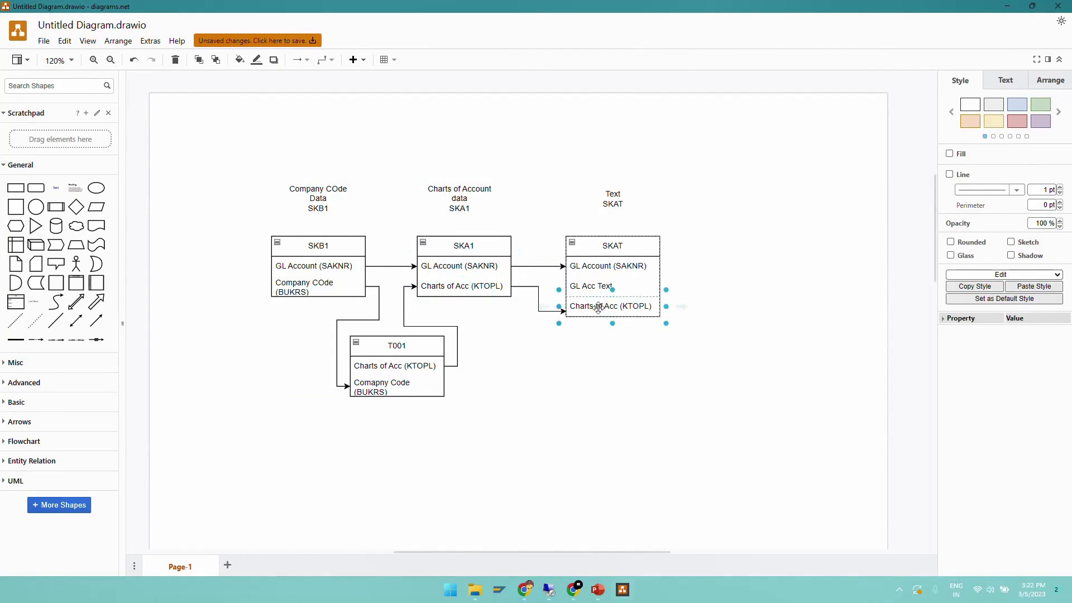
left_click(465, 285)
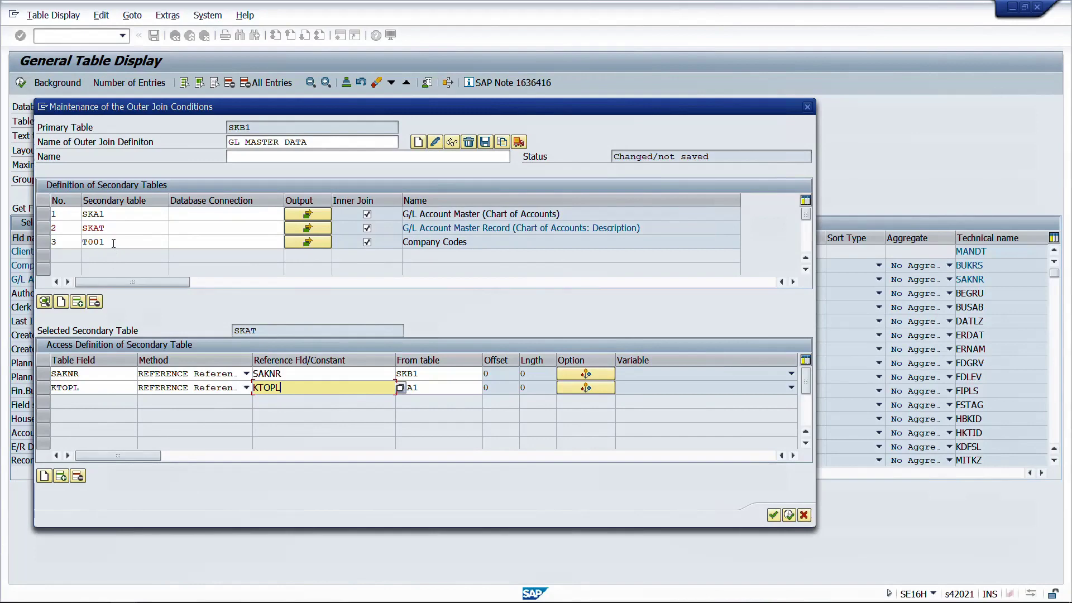
Back in SAP, select secondary table T001 and add an access condition linking BUKRS by Reference to BUKRS from table SKB1.
left_click(113, 241)
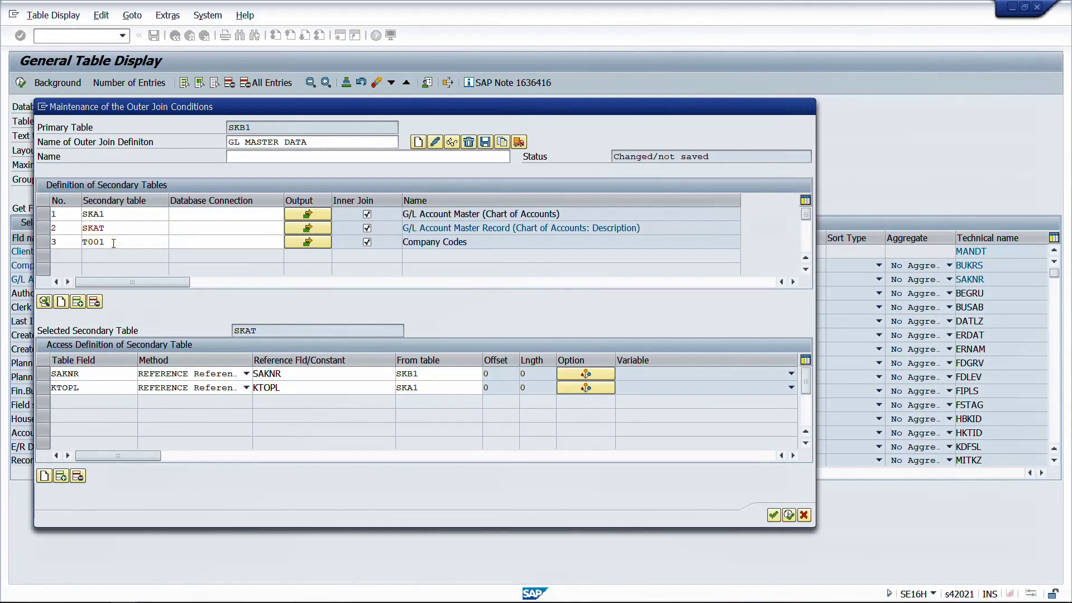
left_click(44, 476)
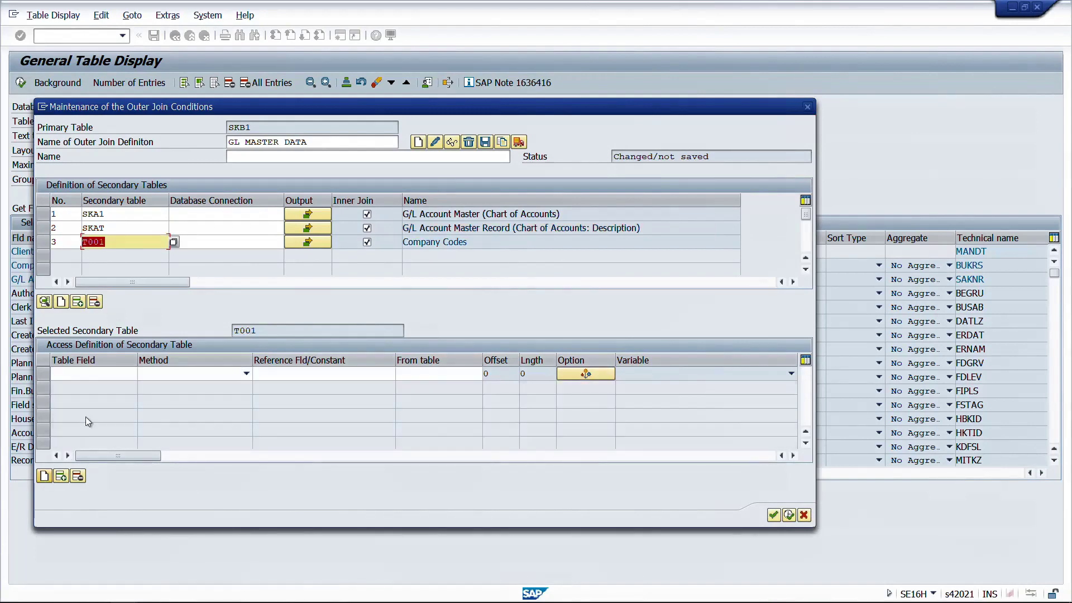
left_click(102, 372)
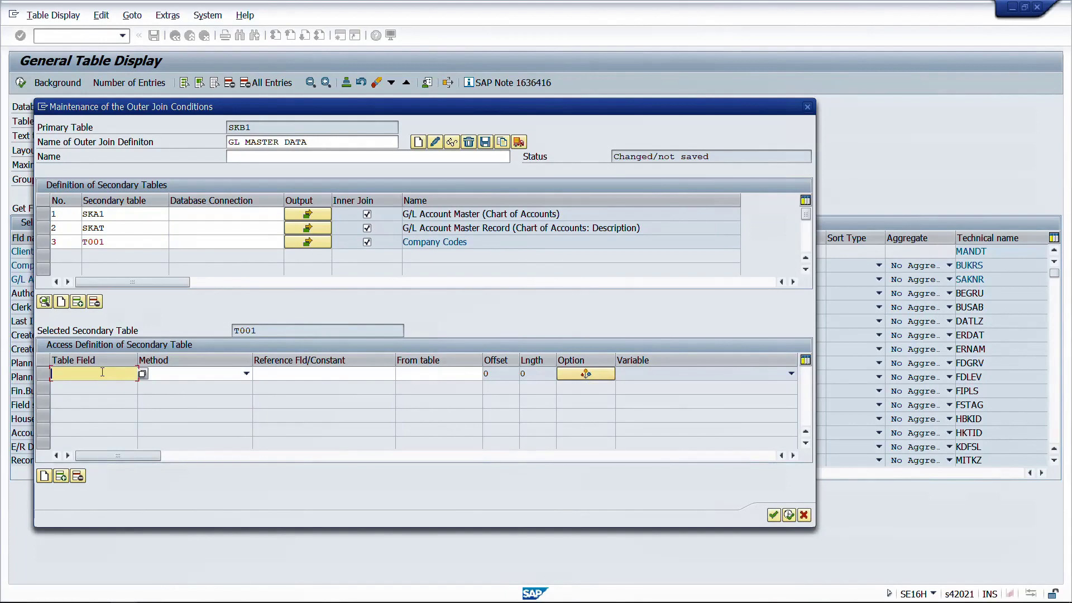
type("BUKRS")
left_click(185, 372)
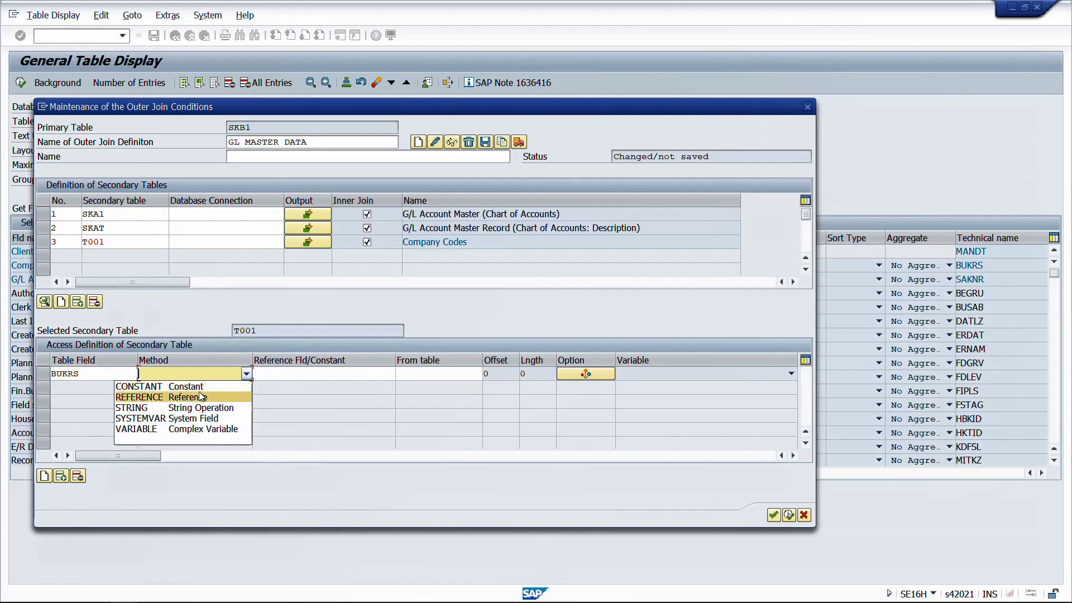
left_click(188, 397)
left_click(420, 373)
type("SKB")
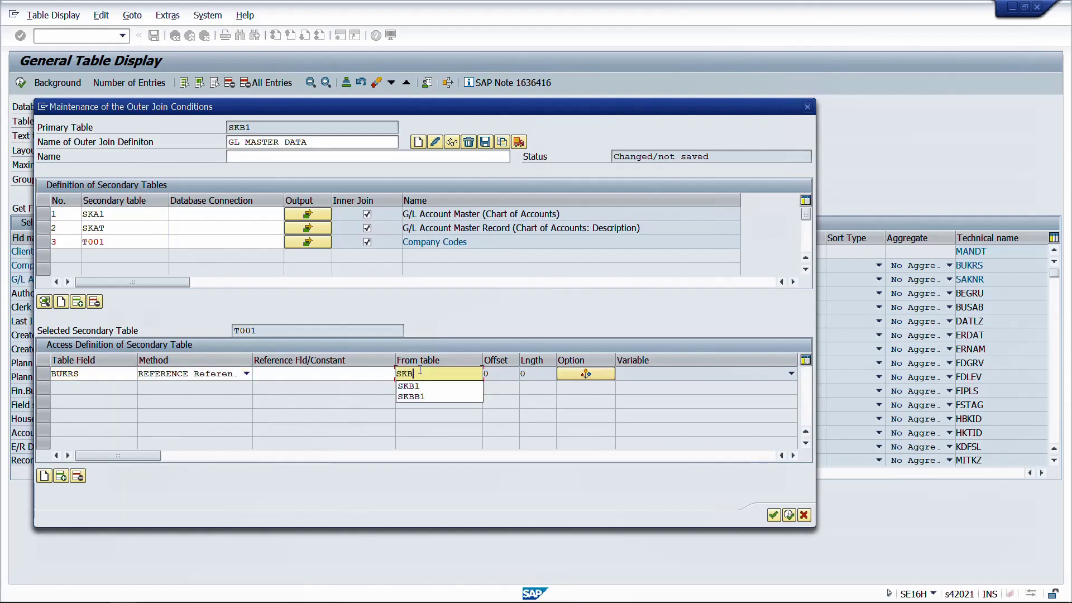
type("1")
left_click(327, 375)
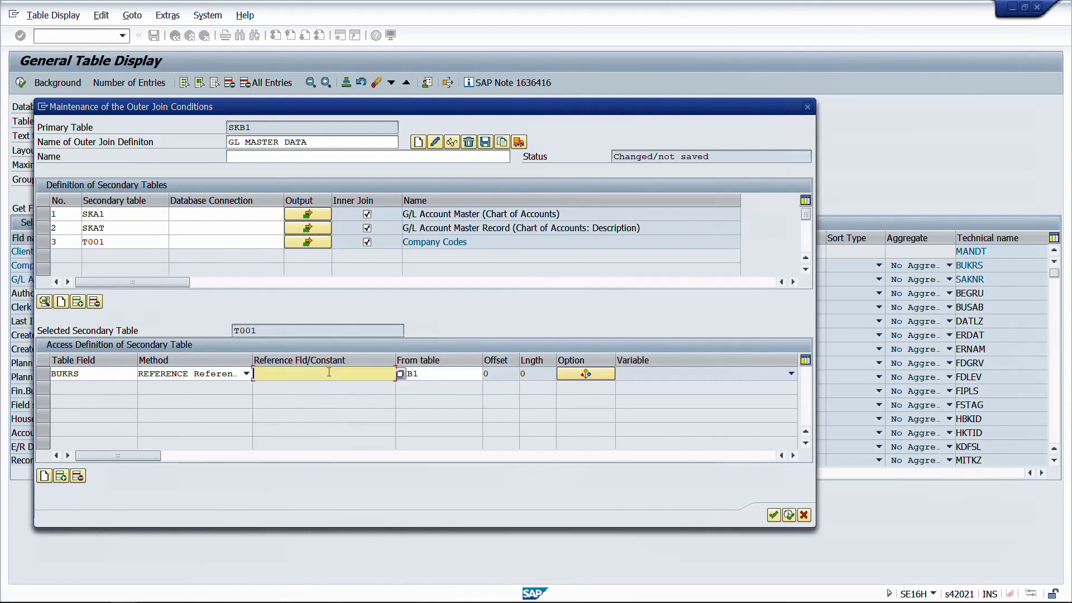
type("BUKRS")
key("Return")
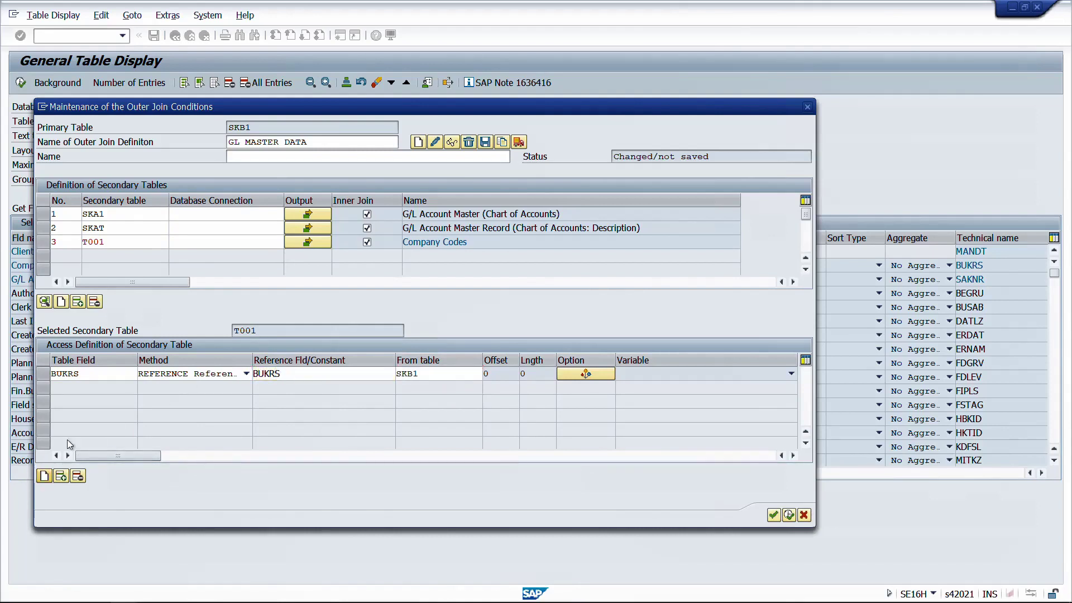
Add a second T001 access condition linking field KTOPL by Reference to KTOPL from table SKA1.
left_click(86, 389)
type("KTOPL")
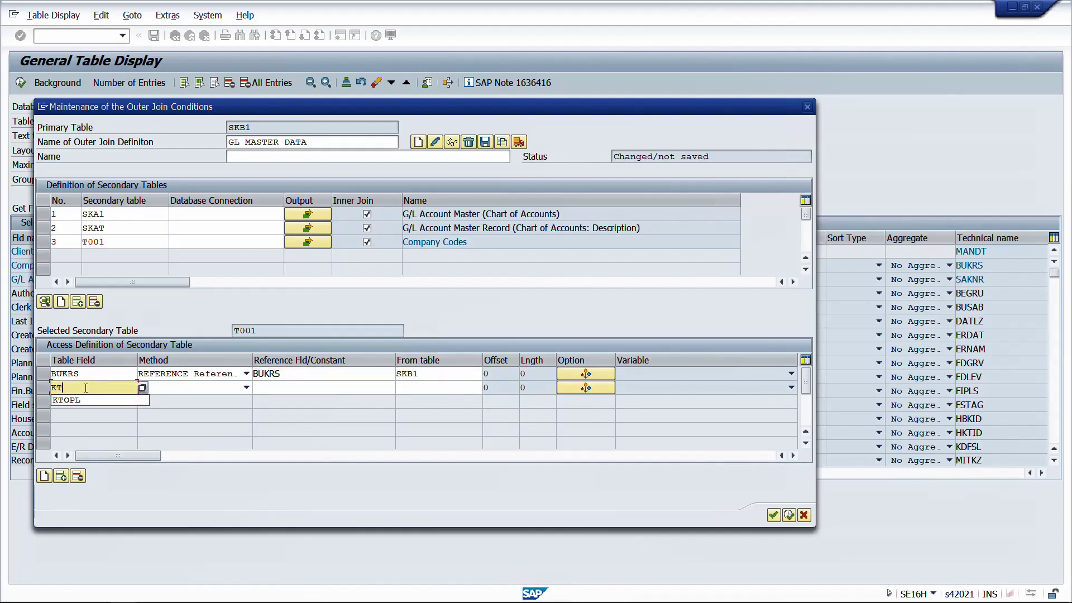
left_click(179, 387)
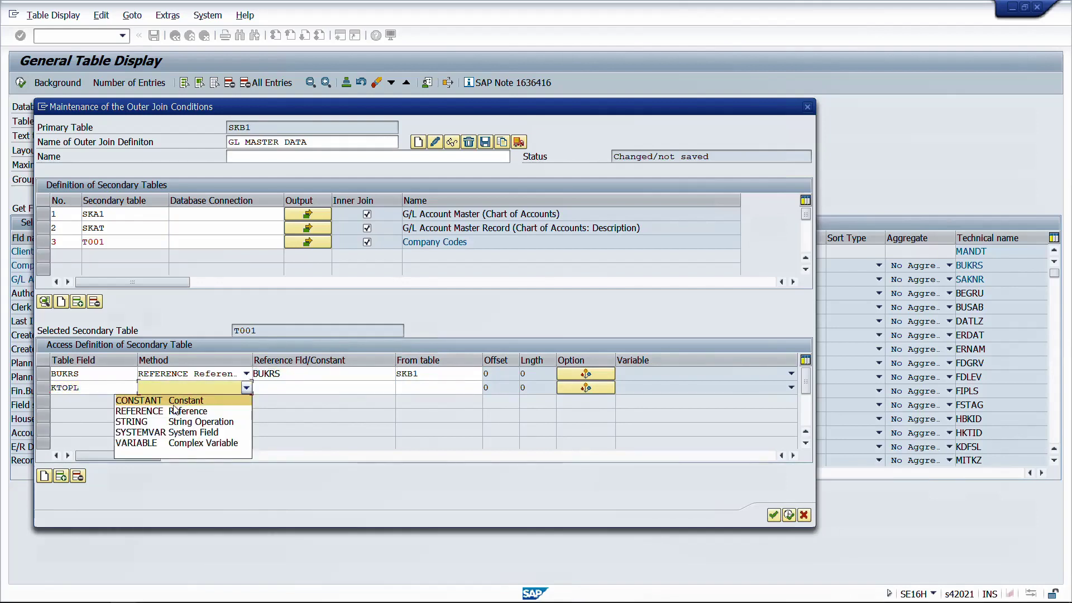
left_click(178, 411)
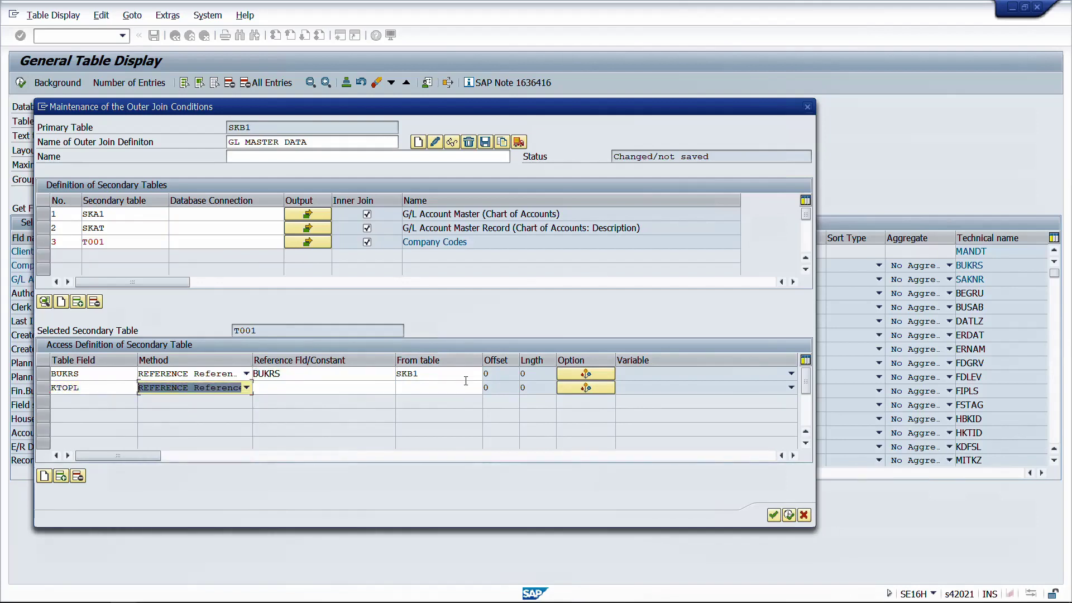
left_click(437, 384)
type("SKA1")
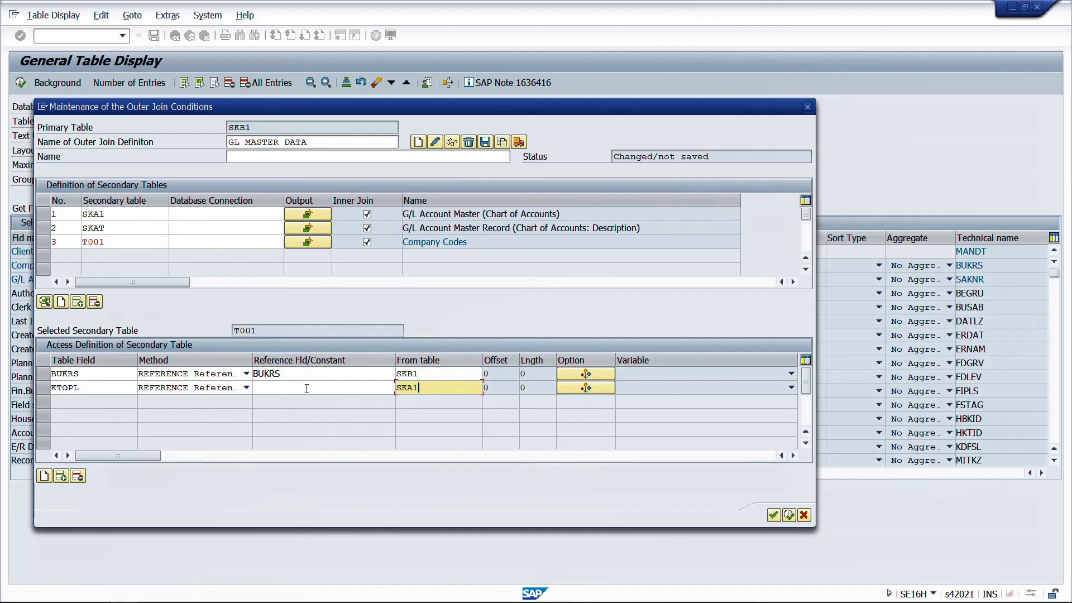
left_click(306, 388)
type("KTOPL")
key("Return")
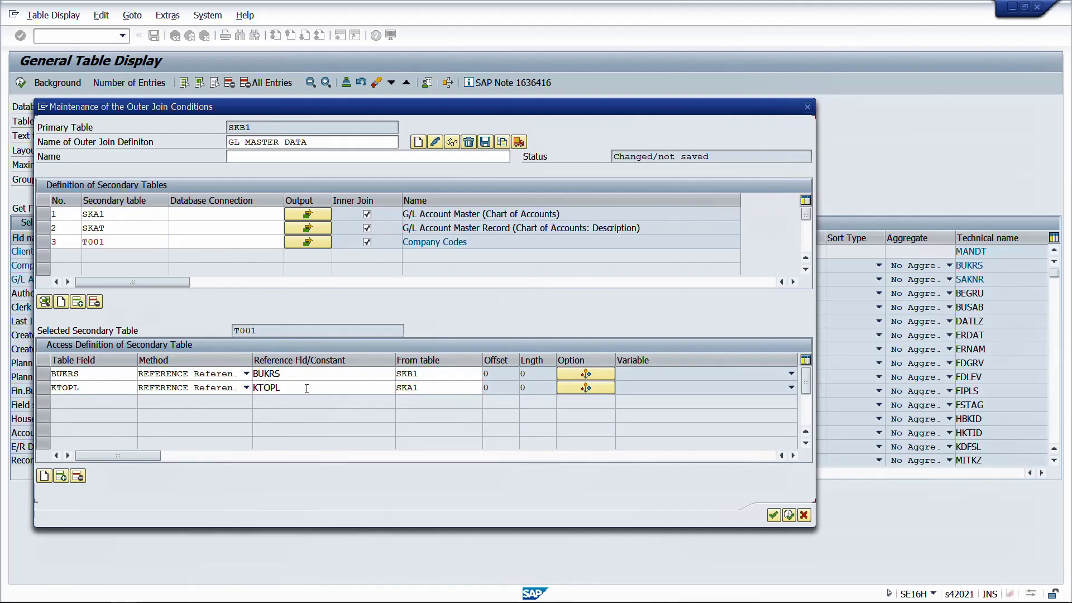
double_click(306, 388)
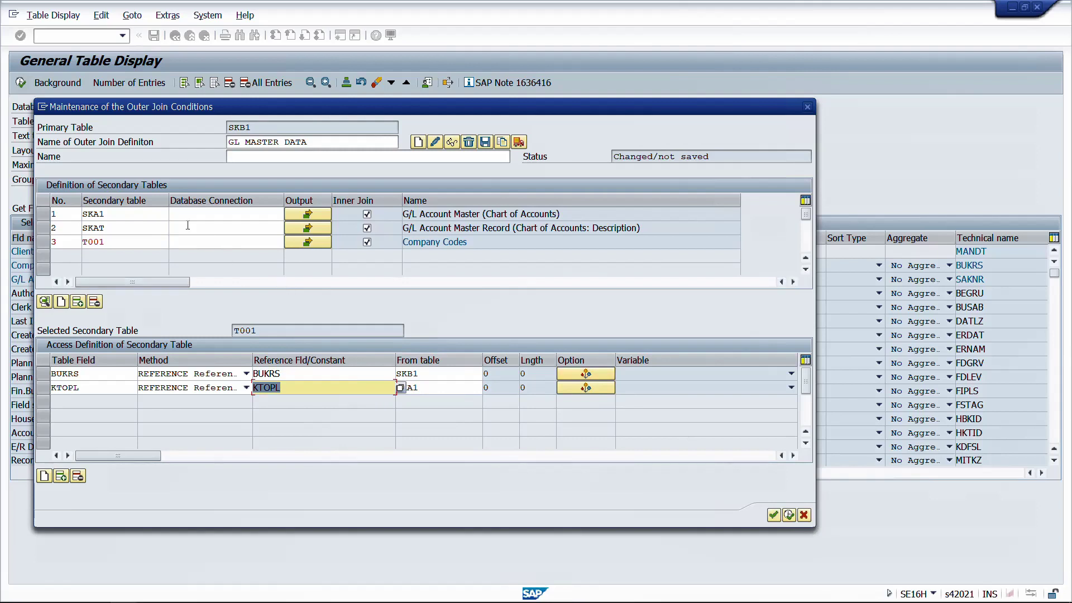
Review the SKA1 access conditions, then examine the key-field links between SKB1, T001, SKA1 and SKAT in the draw.io table diagram.
double_click(140, 214)
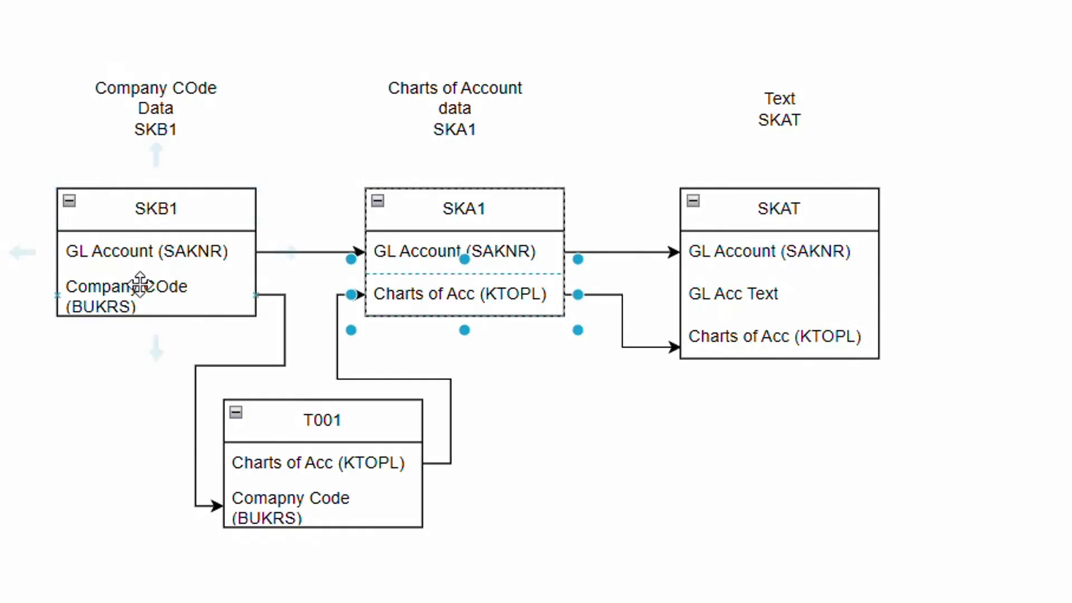
left_click(148, 249)
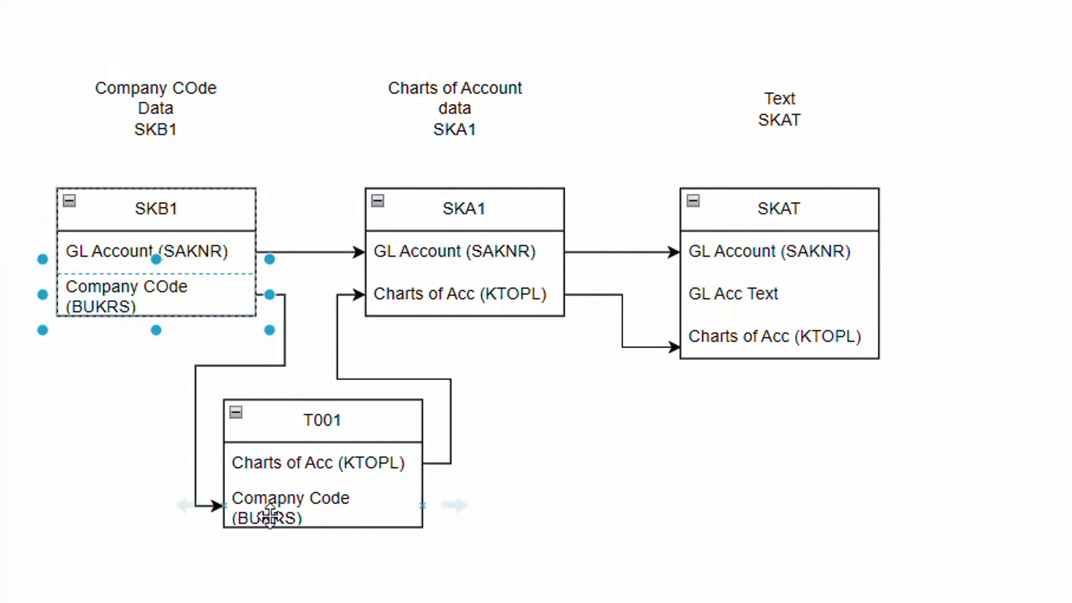
left_click(269, 512)
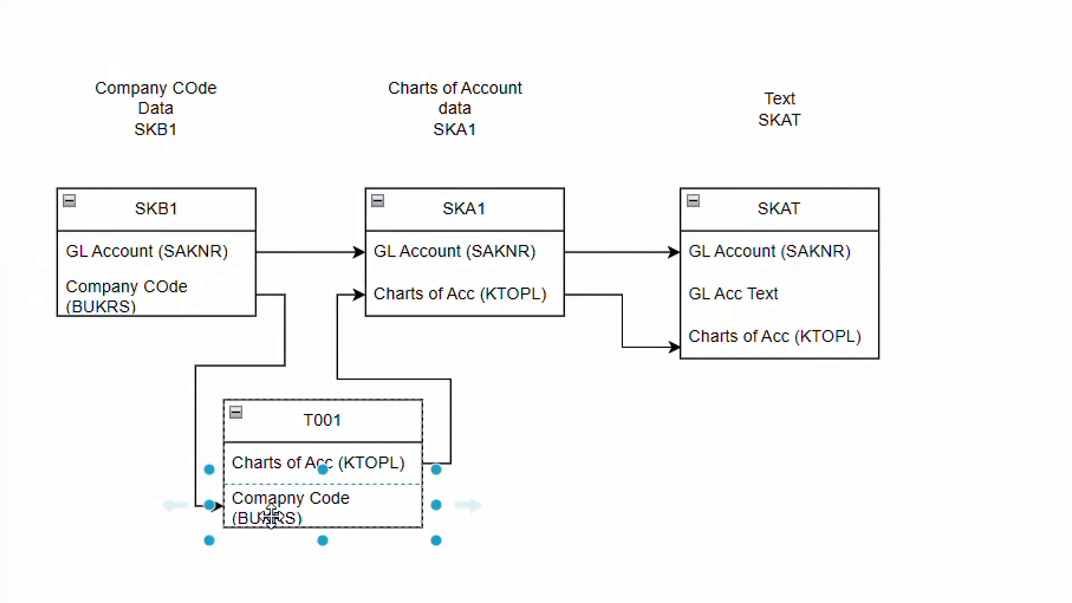
left_click(301, 420)
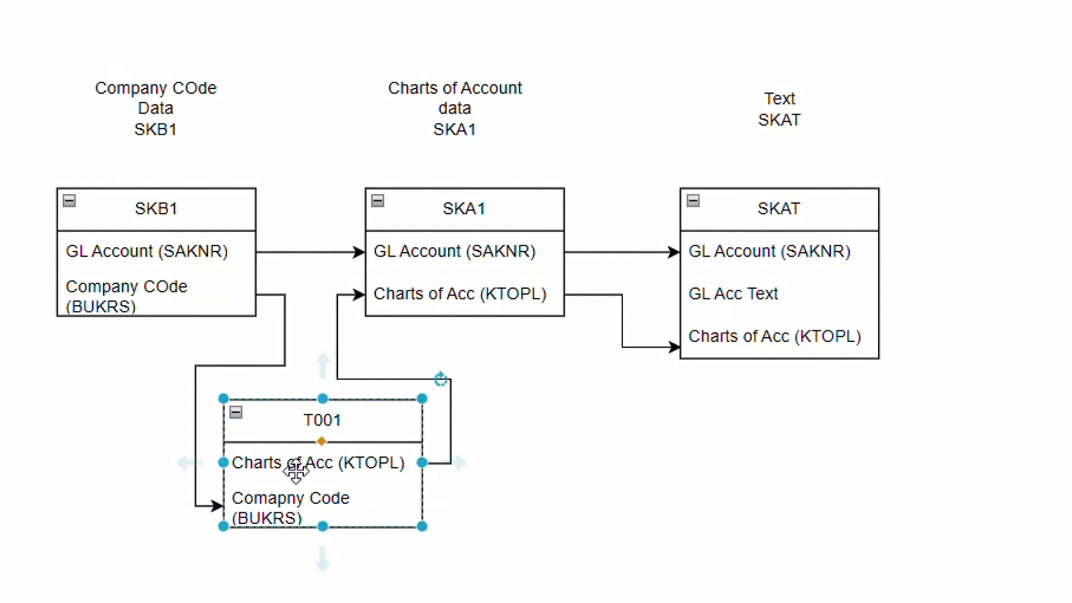
left_click(504, 294)
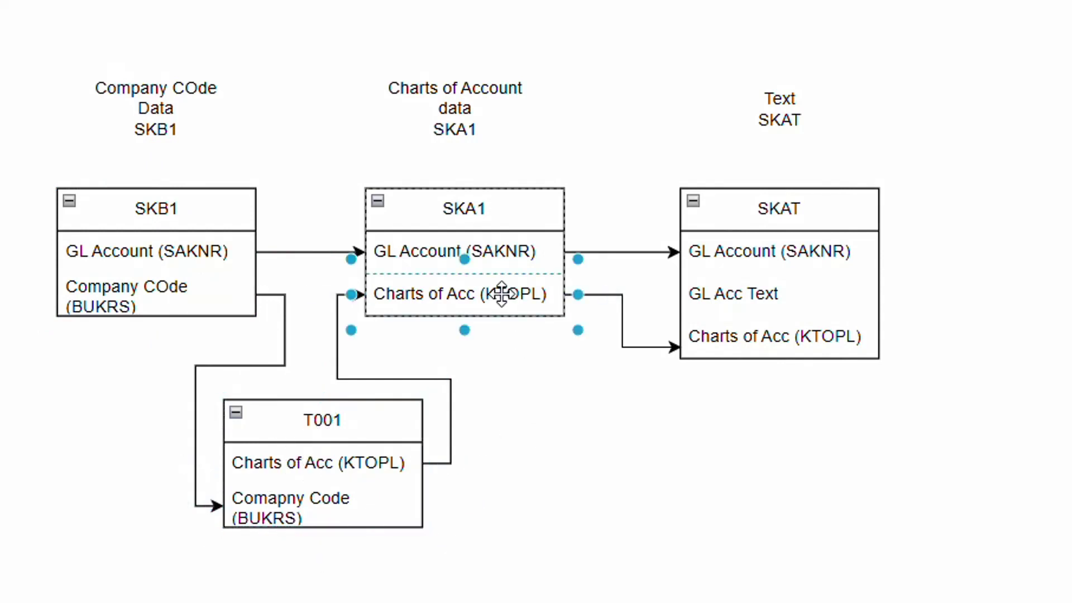
left_click(748, 212)
left_click(746, 251)
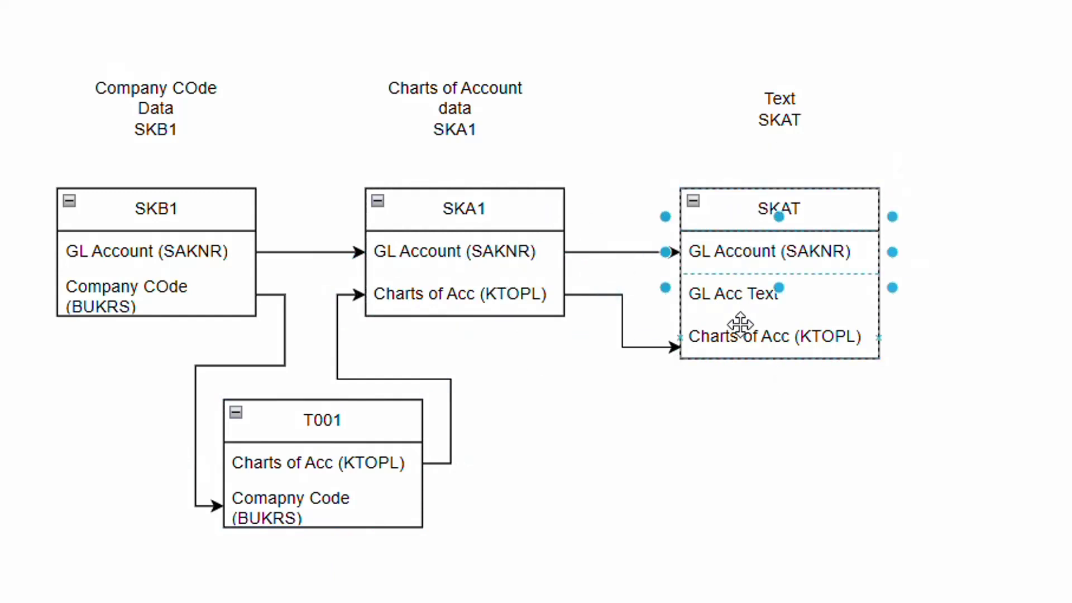
left_click(736, 334)
left_click(514, 251)
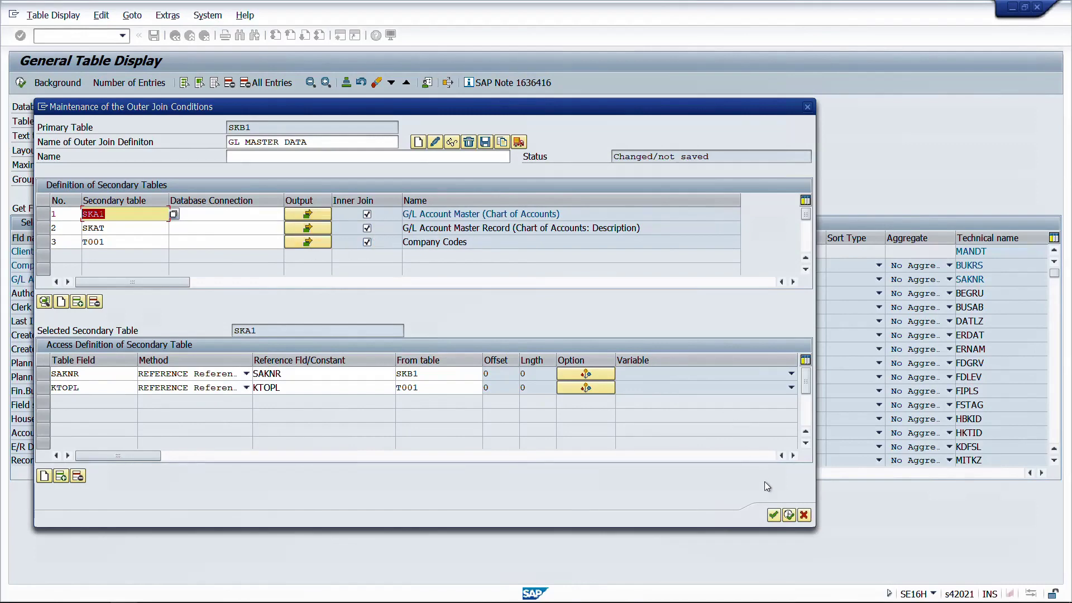
Back in SAP, save the outer join definition GL MASTER DATA and choose it as the outer join definition for table SKB1.
left_click(788, 514)
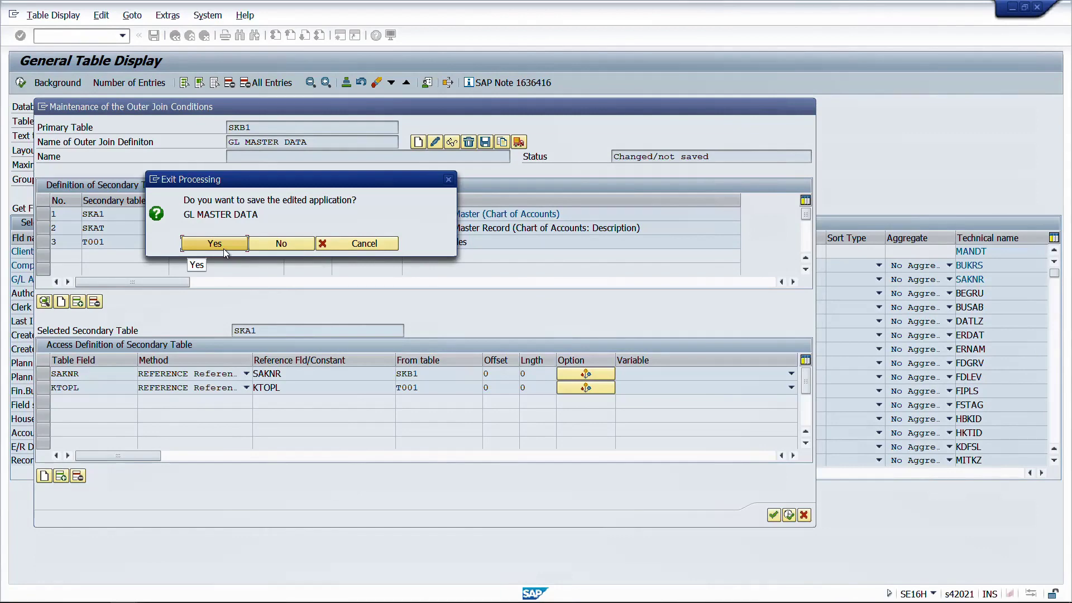
left_click(223, 249)
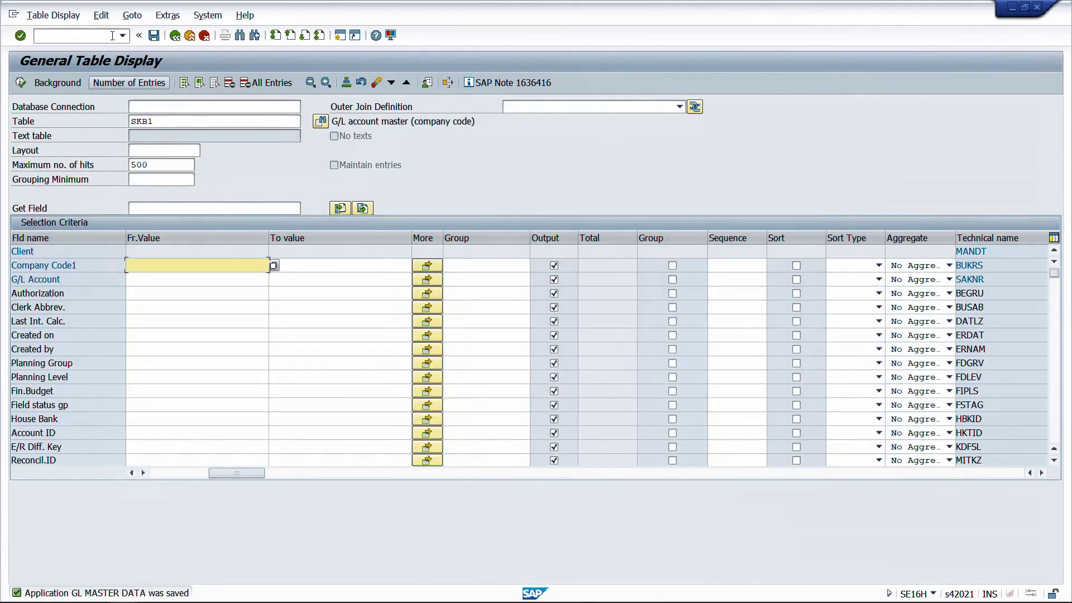
double_click(161, 122)
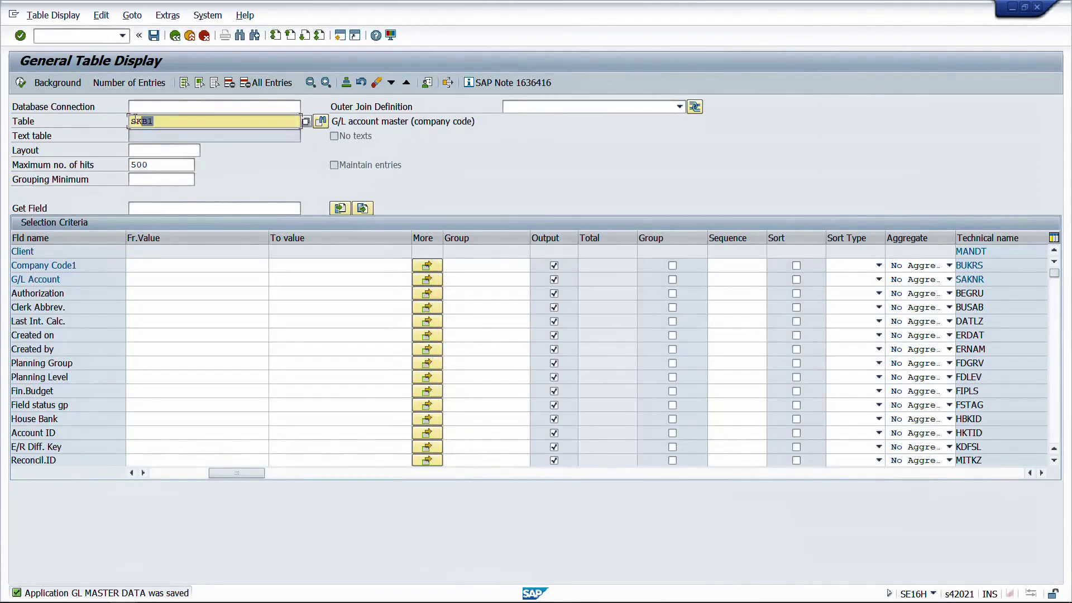
left_click(190, 126)
left_click(680, 107)
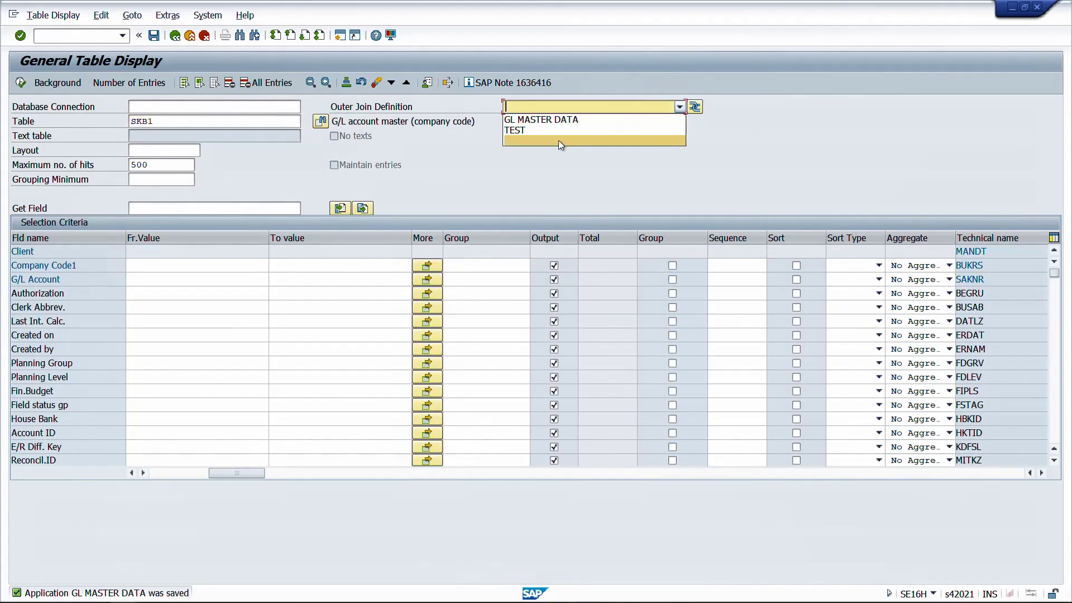
left_click(524, 122)
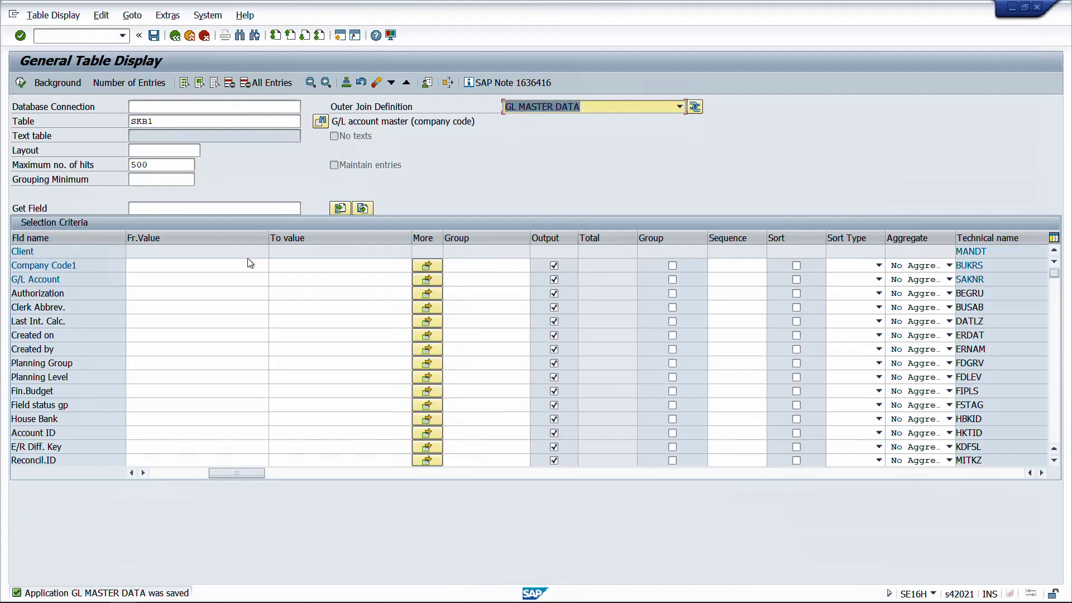
Clear the output selection of all fields, then include only Company Code, G/L Account, Field status gp, House Bank and Account ID.
left_click(212, 273)
left_click(212, 266)
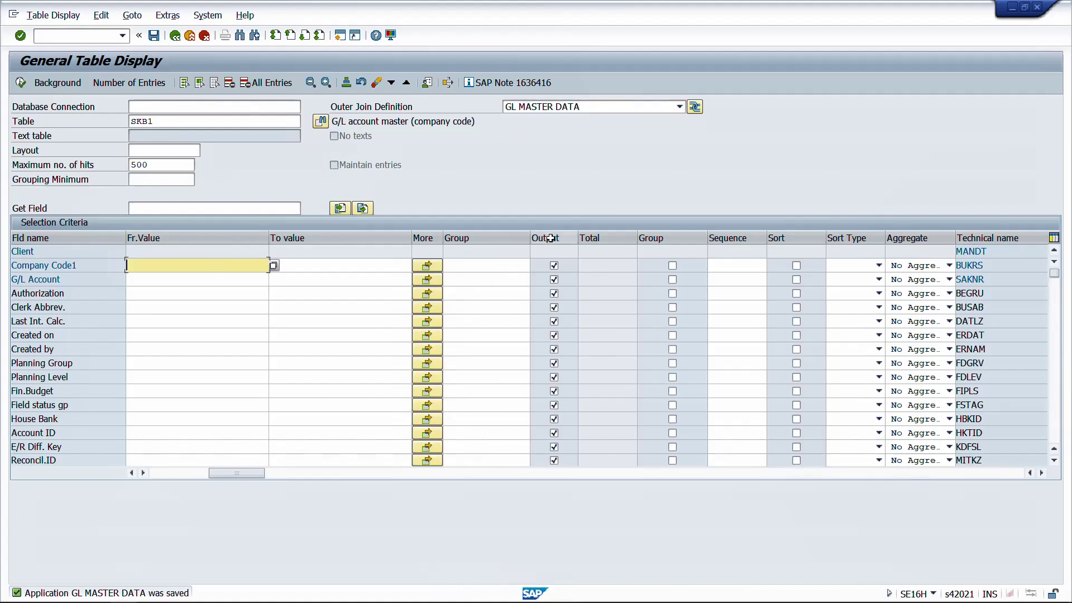
left_click(215, 83)
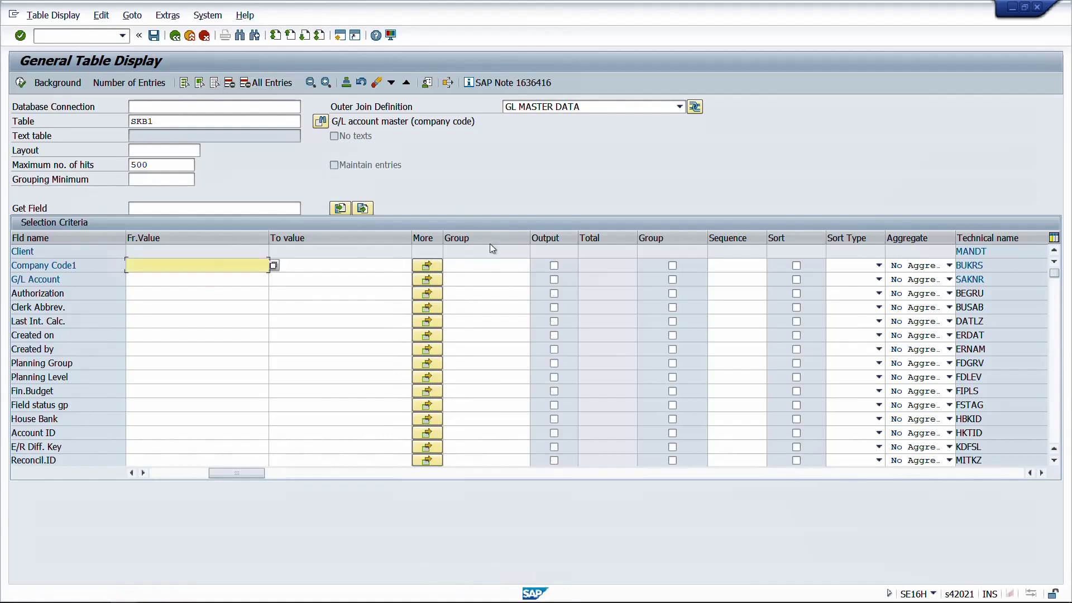
left_click(555, 266)
left_click(555, 280)
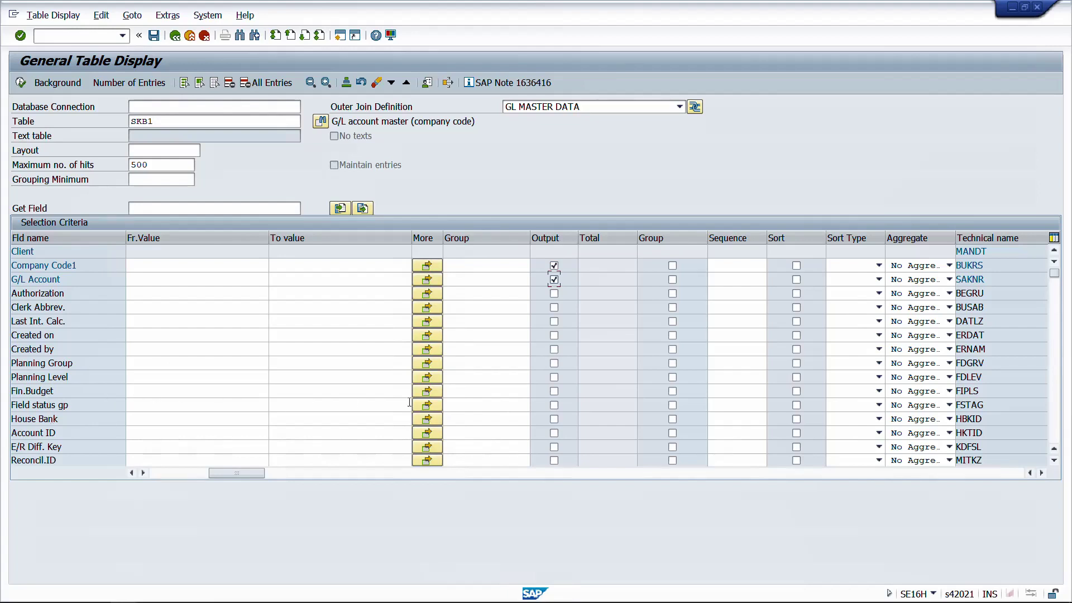
left_click(552, 405)
Add Auto. Posting, Acct currency, Tax Category and Line Items to the output fields.
scroll(530, 454, "down", 3)
left_click(189, 335)
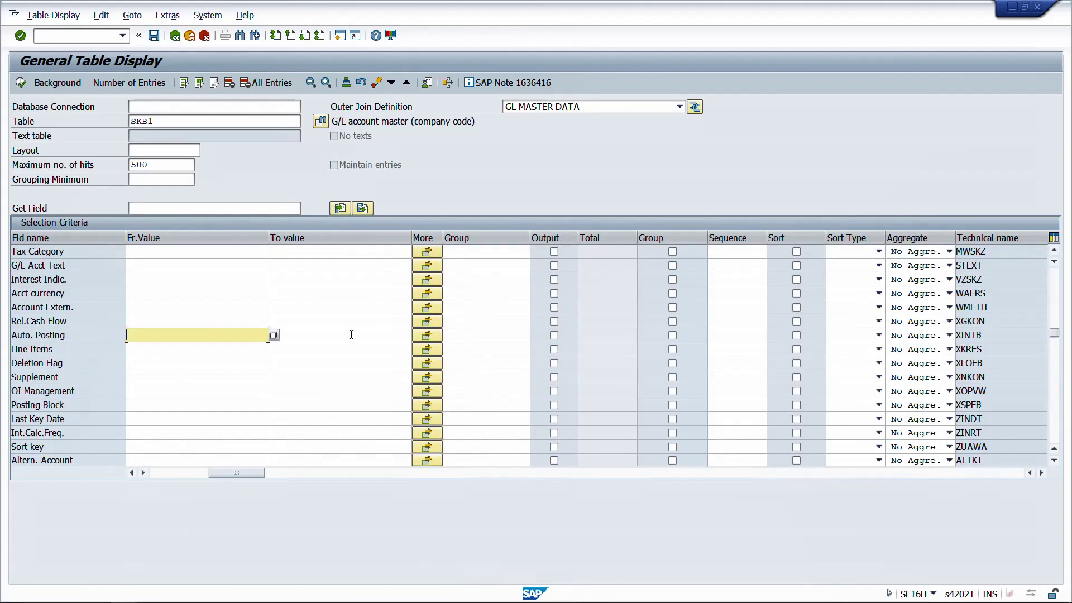
left_click(554, 335)
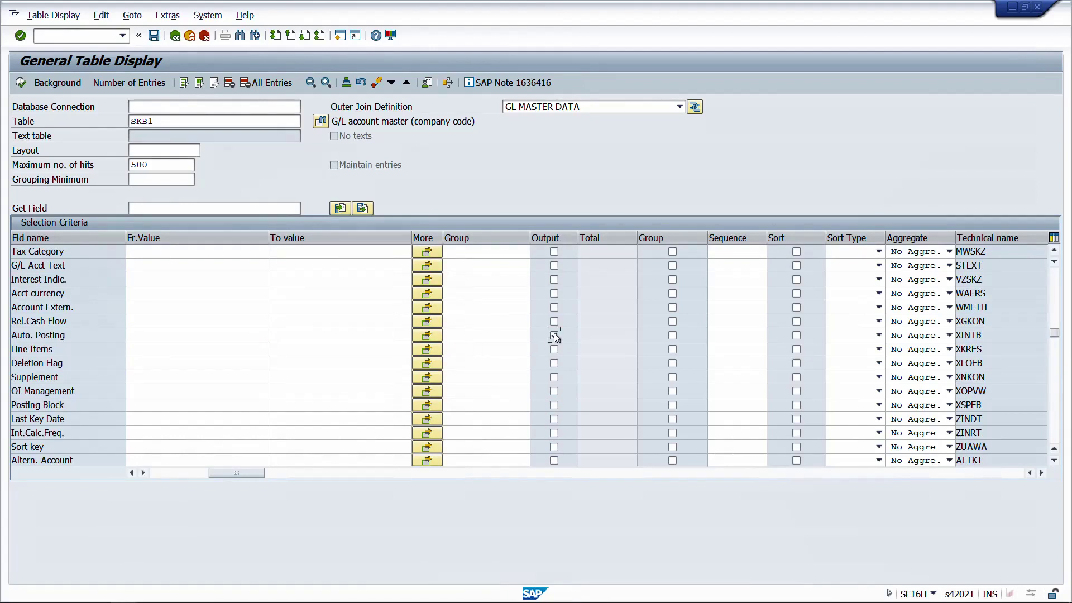
left_click(554, 294)
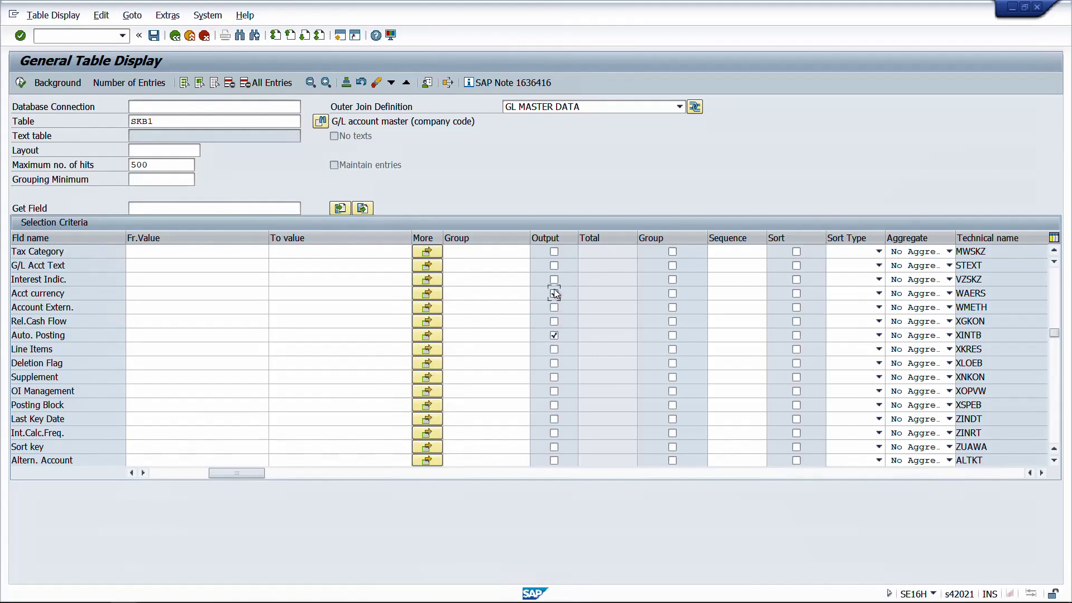
left_click(554, 252)
left_click(491, 348)
left_click(555, 348)
scroll(227, 273, "up", 8)
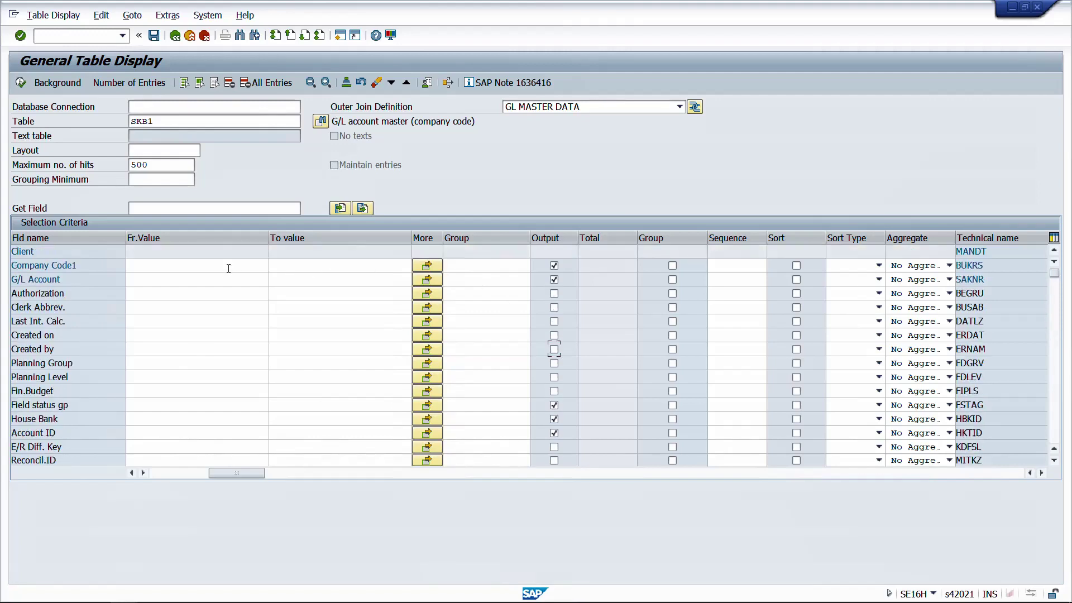
Restrict the selection to company code TSDL and run the joined table display.
left_click(221, 268)
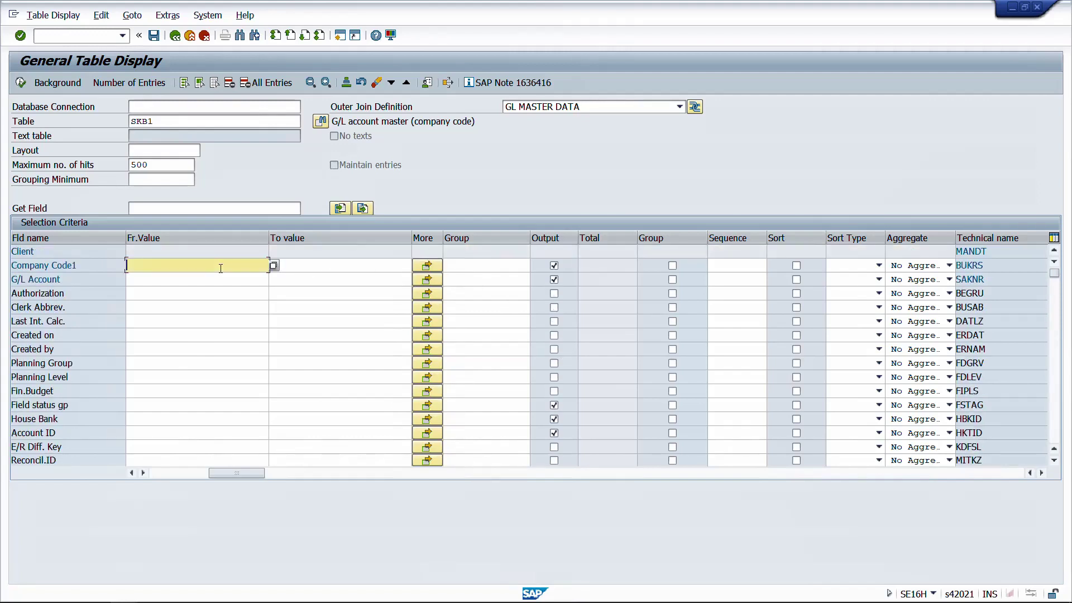
type("TSDL")
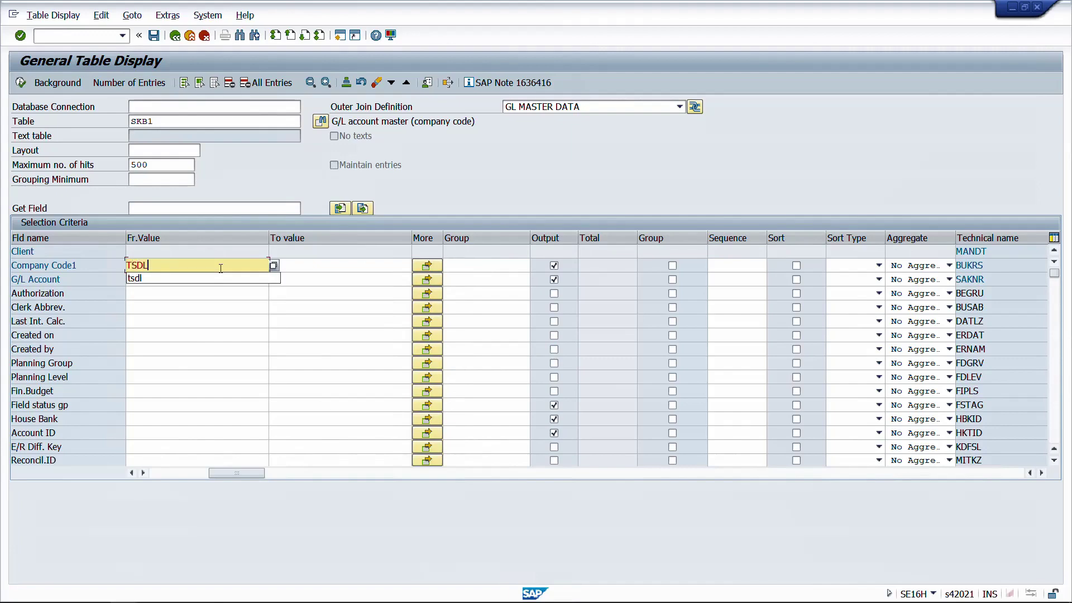
key("F8")
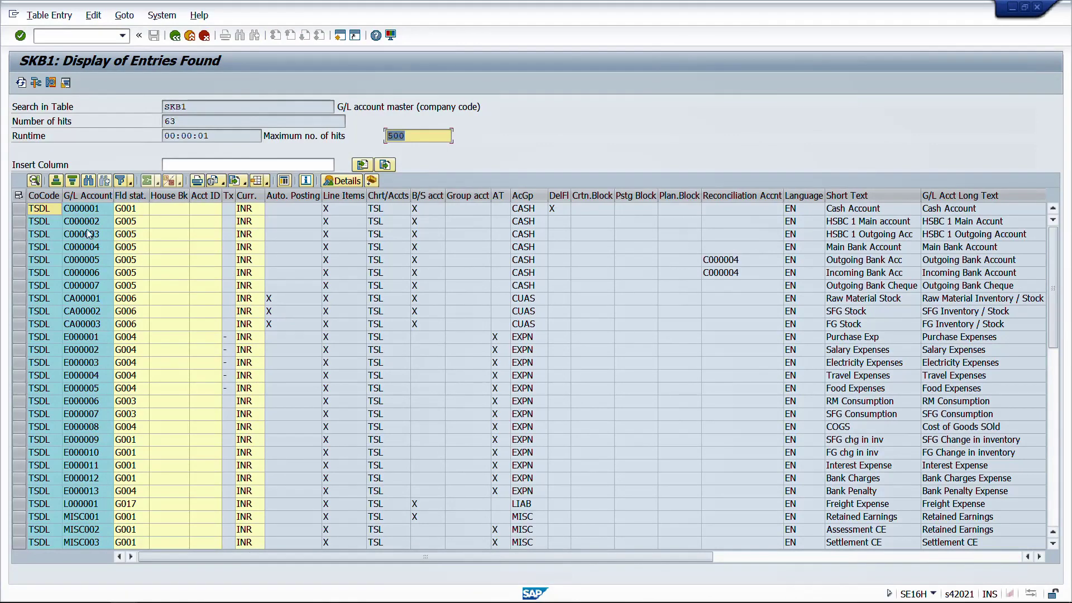
Review the company-code columns from SKB1 in the result list, from CoCode through Line Items.
left_click(49, 195)
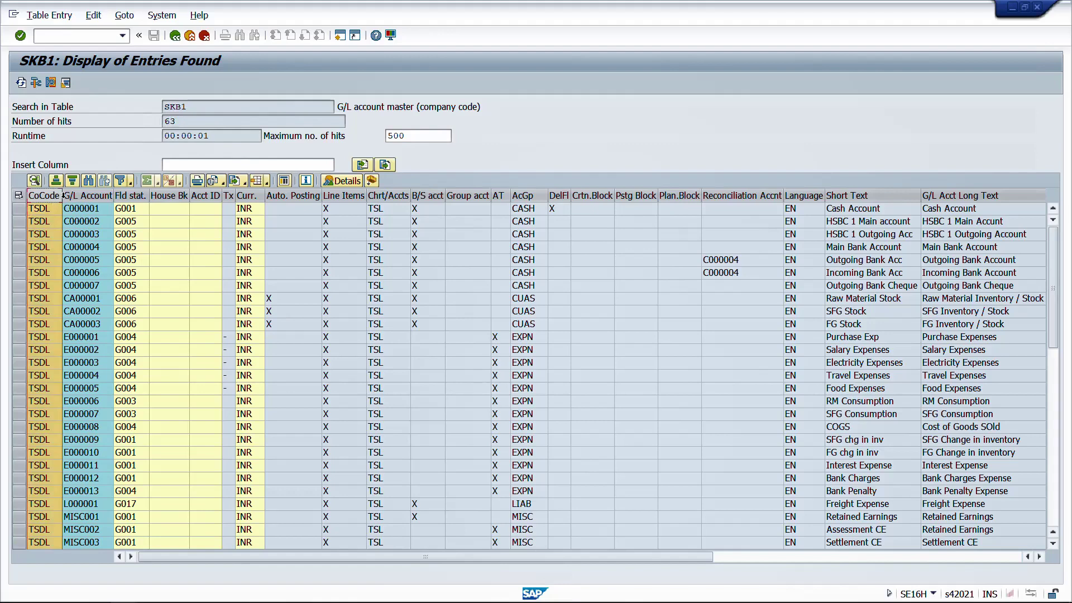
left_click(139, 208)
left_click(179, 211)
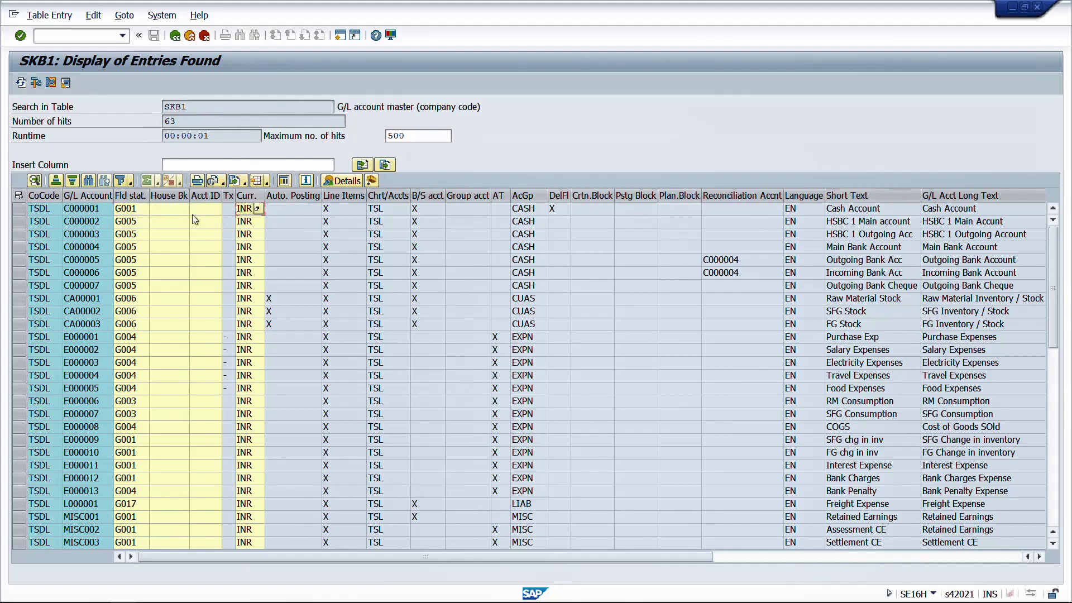
left_click(217, 212)
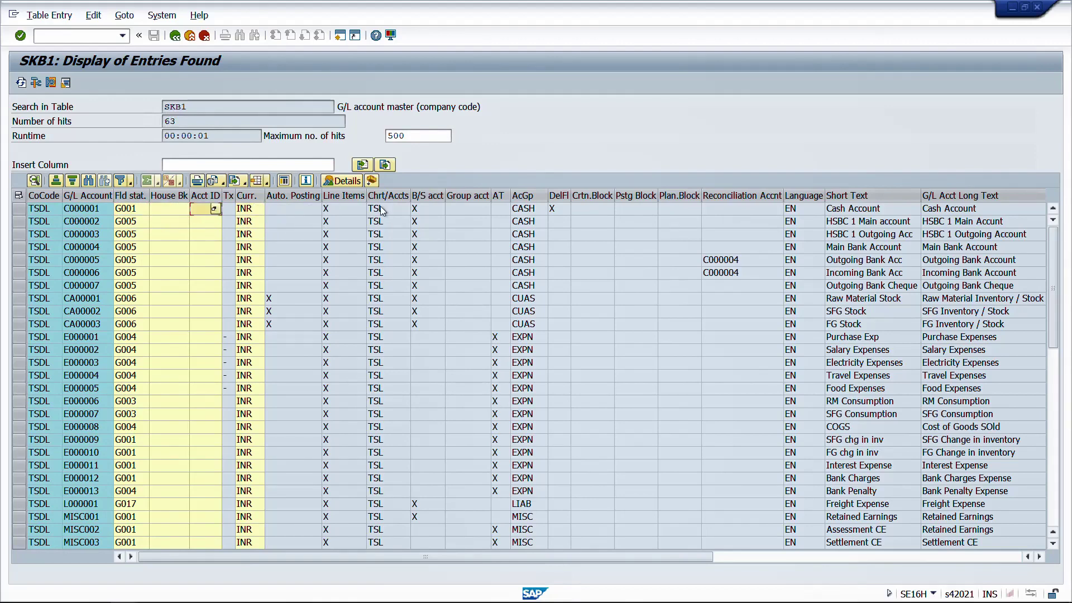
left_click_drag(354, 195, 44, 195)
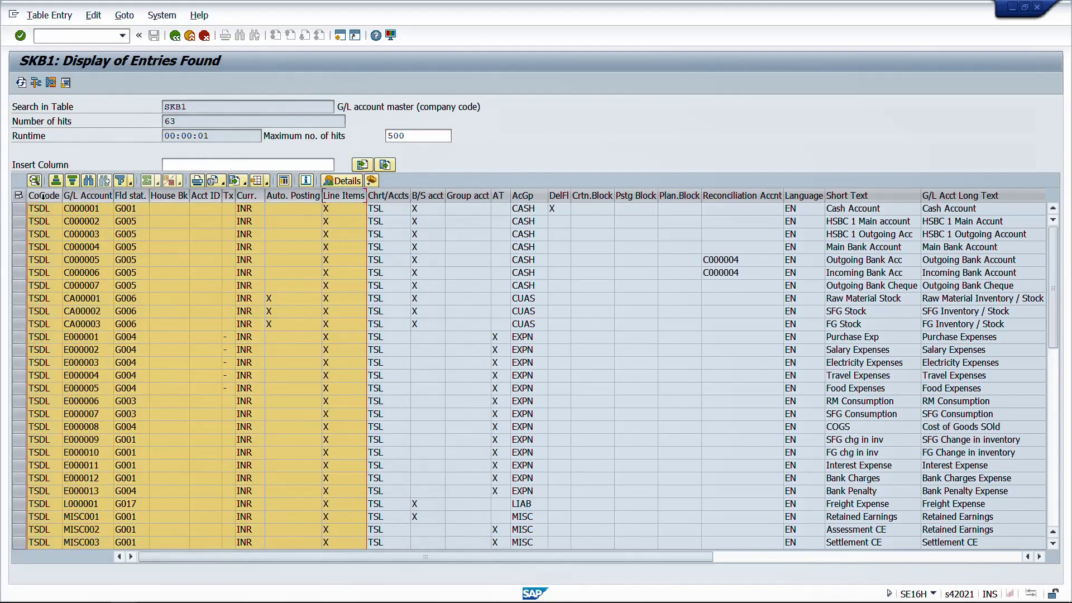
left_click(334, 209)
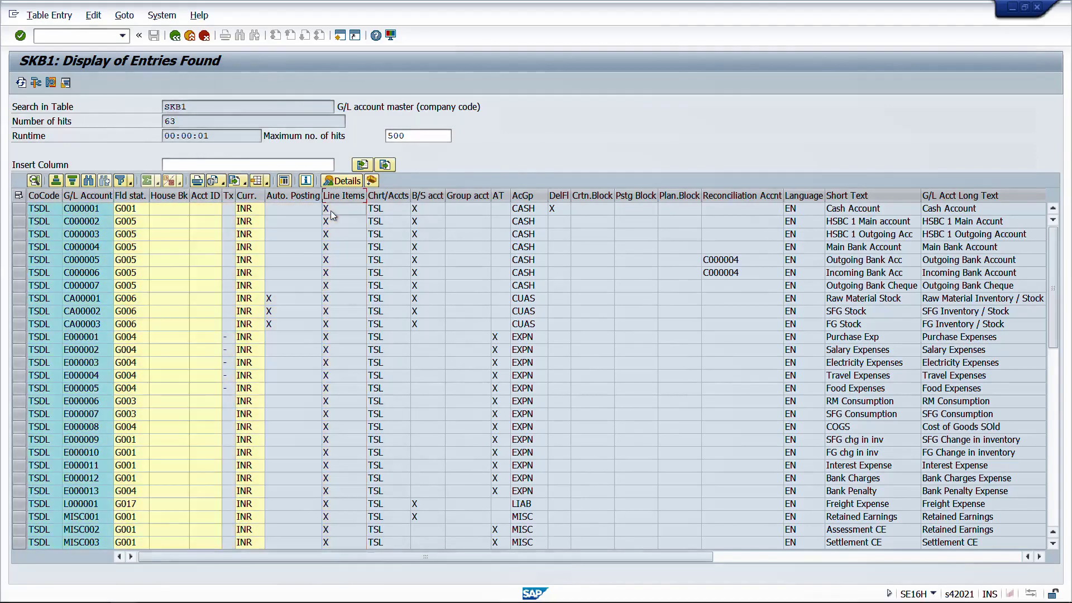
Review the chart-of-accounts columns from SKA1 in the result list, from Chrt/Accts through Reconciliation Accnt.
left_click(390, 195)
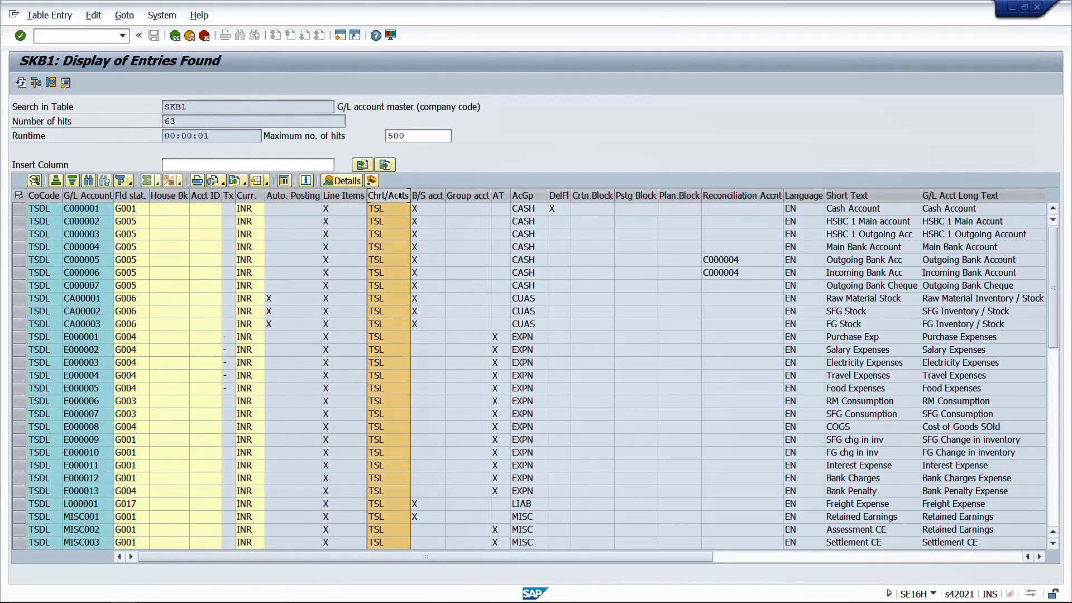
left_click(427, 210)
left_click(470, 210)
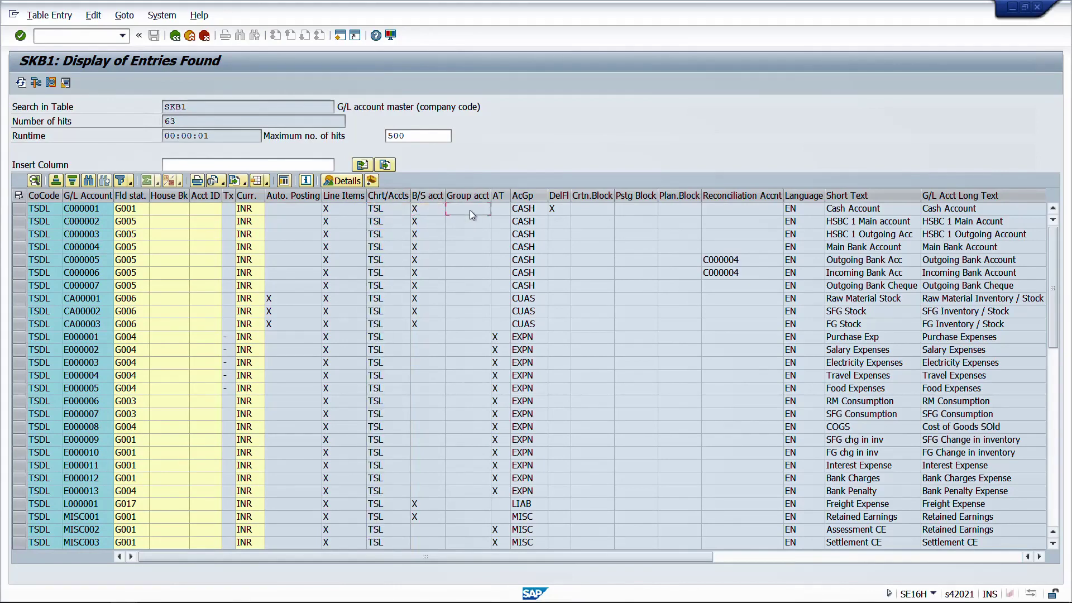
left_click(527, 210)
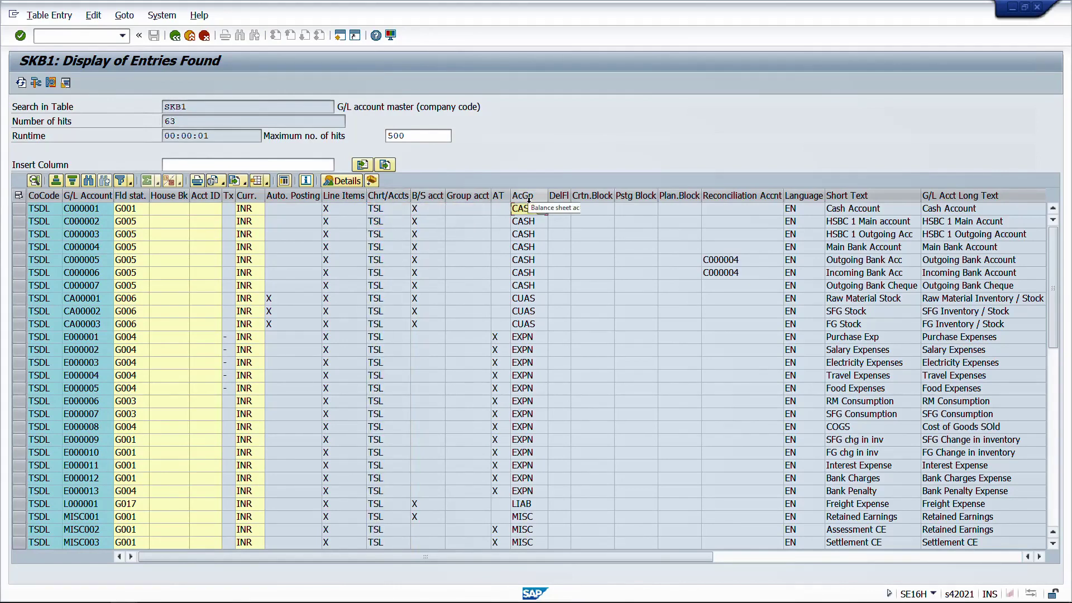
left_click(560, 207)
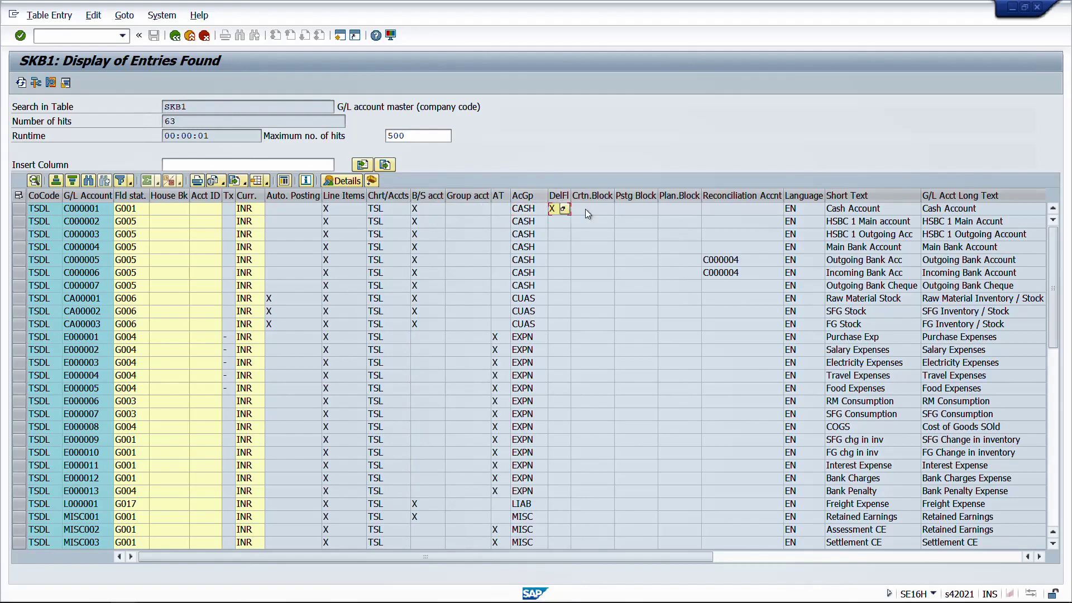
left_click(714, 208)
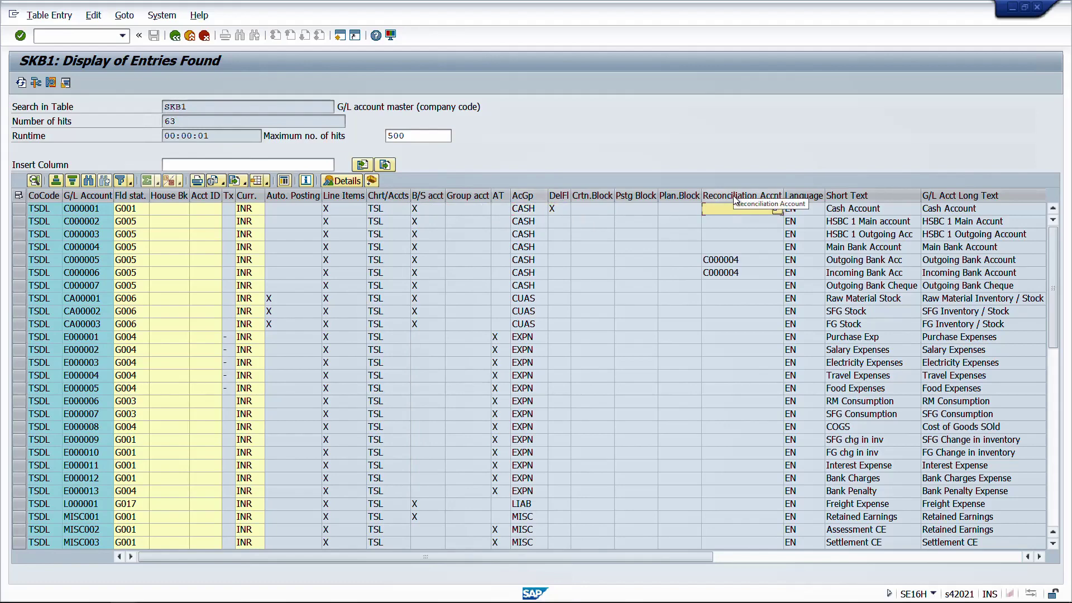
left_click(732, 195)
Review the language, short text and G/L account long text columns from SKAT, continuing to the columns beyond them.
left_click(799, 210)
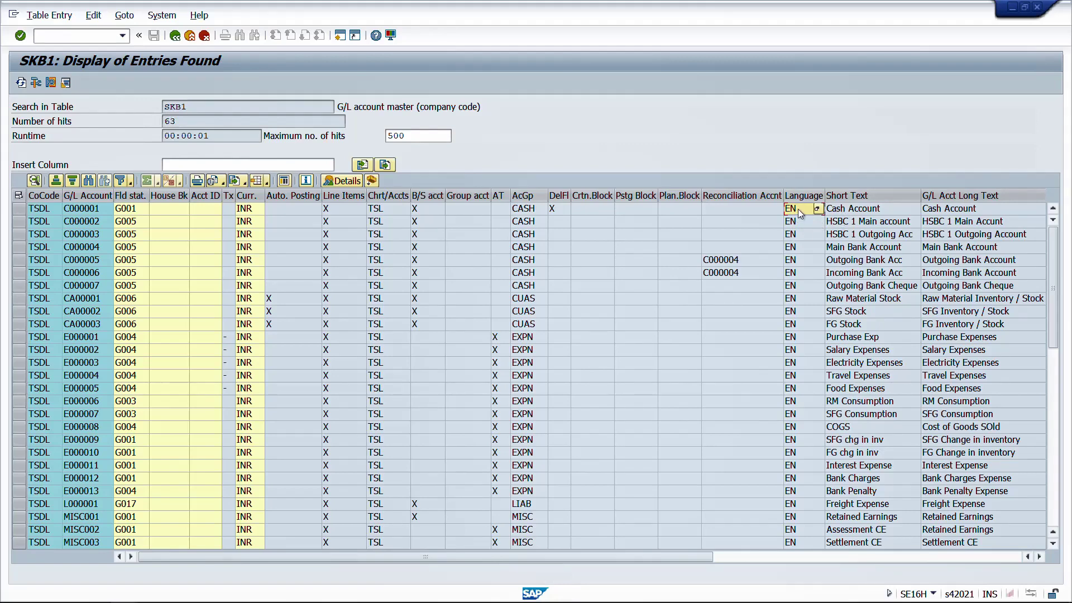
key("Tab")
key("Tab")
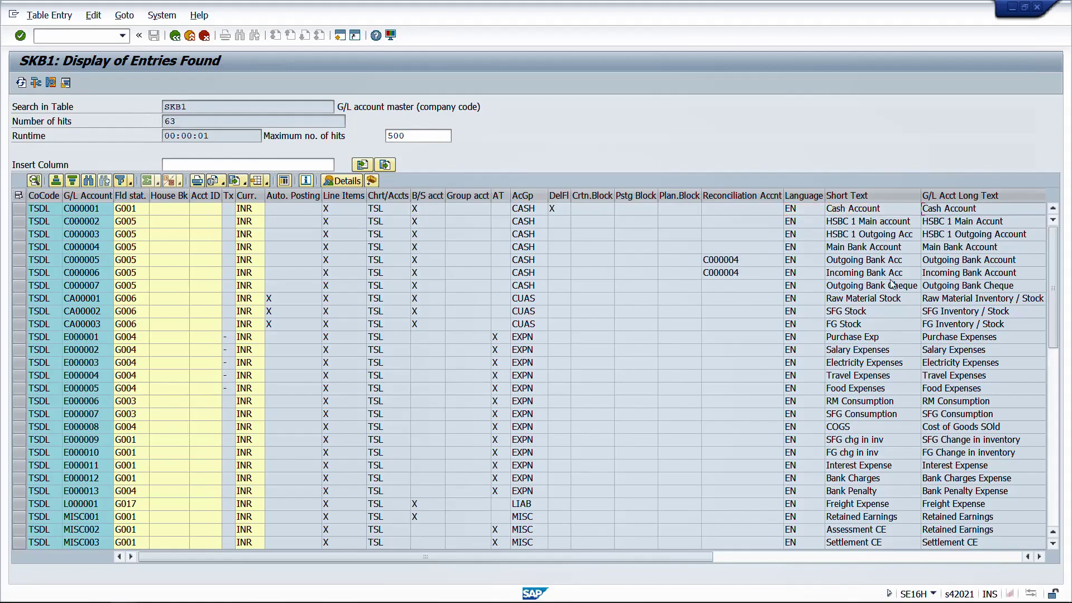
left_click(130, 557)
left_click(131, 556)
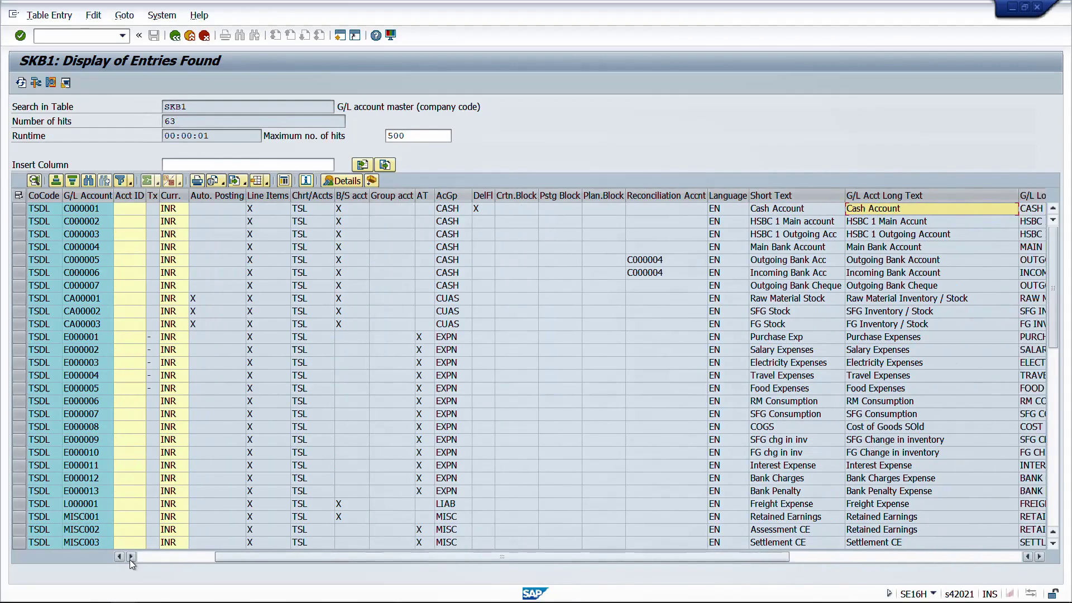
Review the final CoCode and Chrt/Accts columns from T001 in the result list, then return to the first columns.
left_click(131, 557)
left_click(131, 556)
left_click(130, 557)
left_click(131, 556)
left_click(130, 556)
left_click(131, 557)
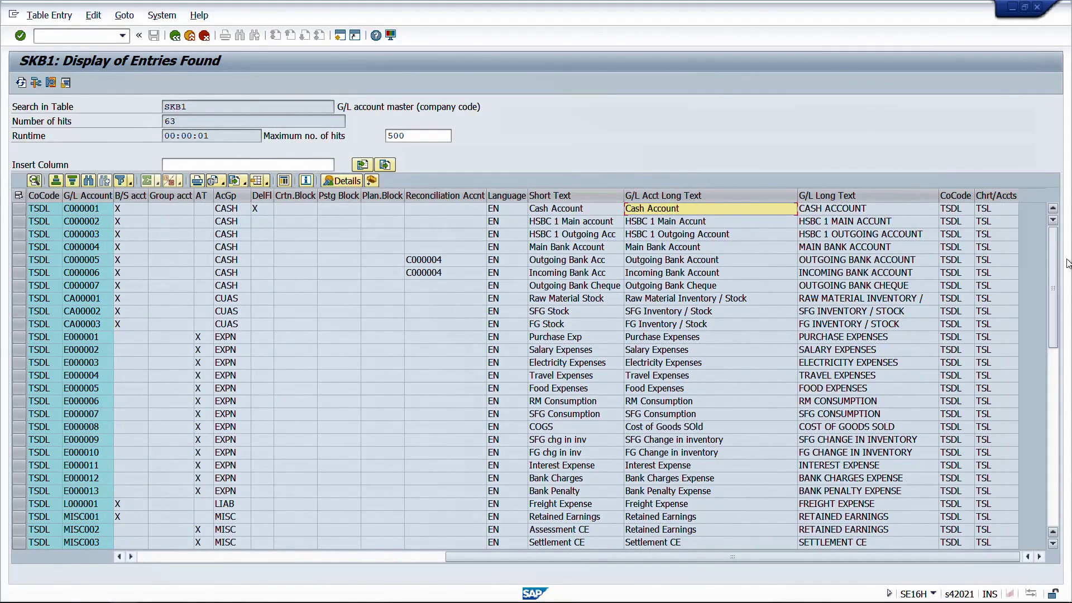
left_click(955, 196)
left_click(997, 196, "ctrl")
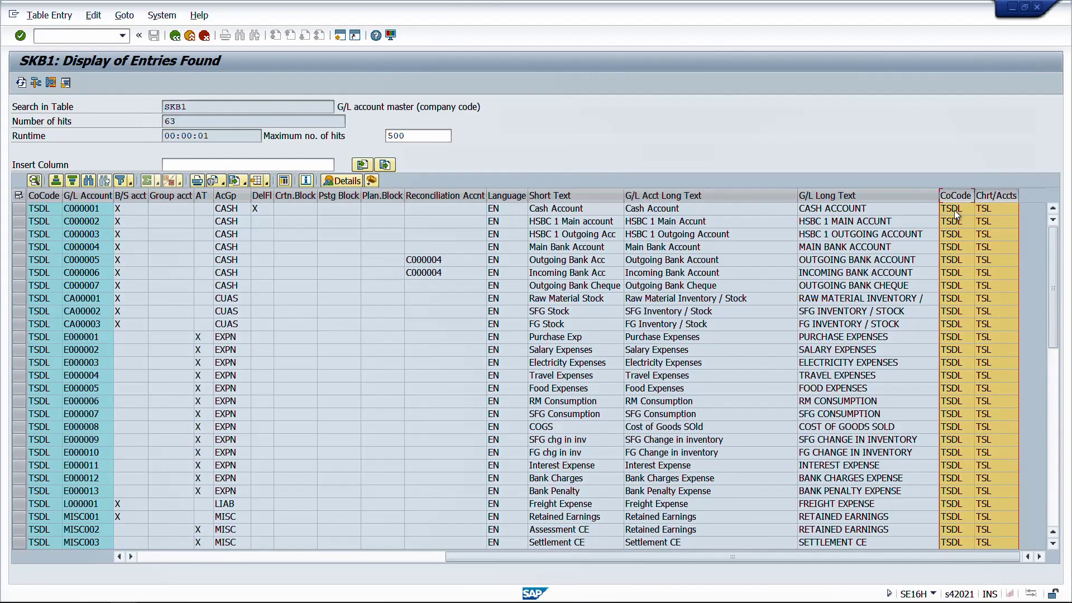
left_click(990, 209)
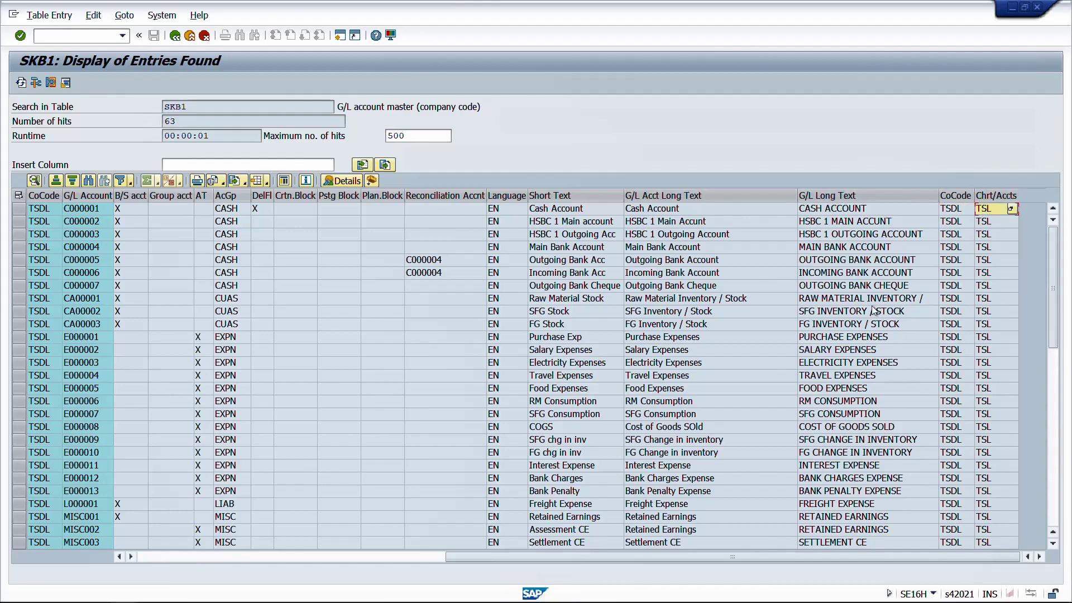
left_click(413, 557)
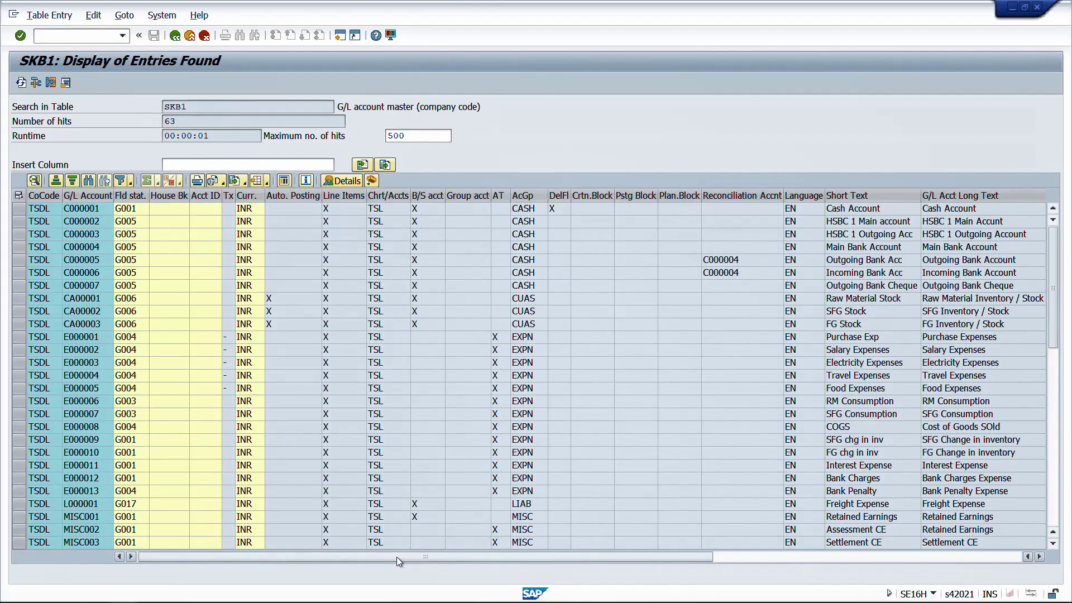
left_click(396, 557)
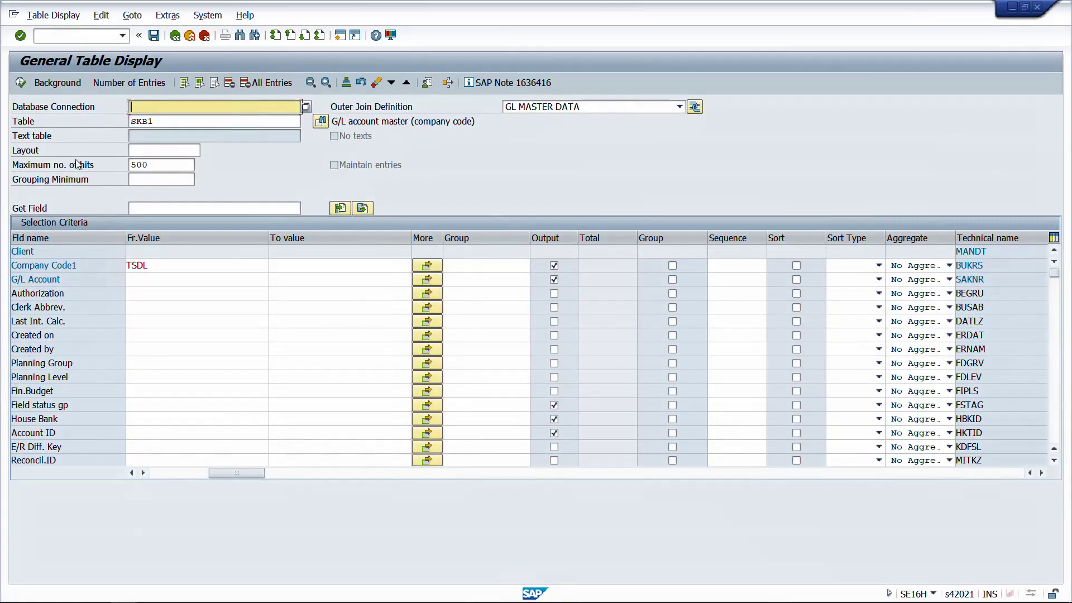
Restart transaction SE16H for table SKB1 and select the outer join definition GL MASTER DATA.
left_click(103, 34)
type("/nse16h")
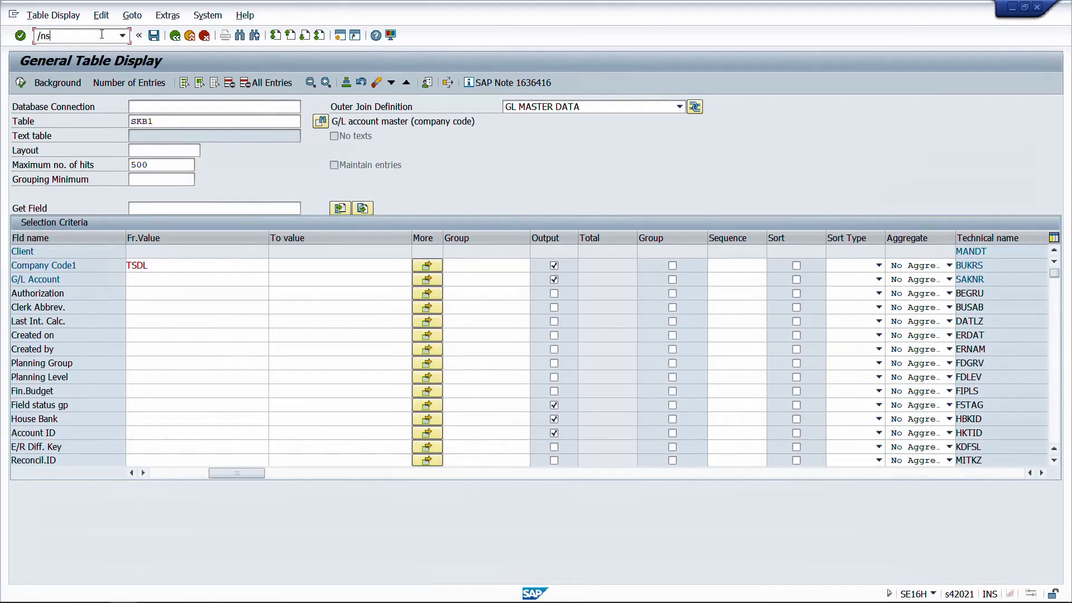
key("Return")
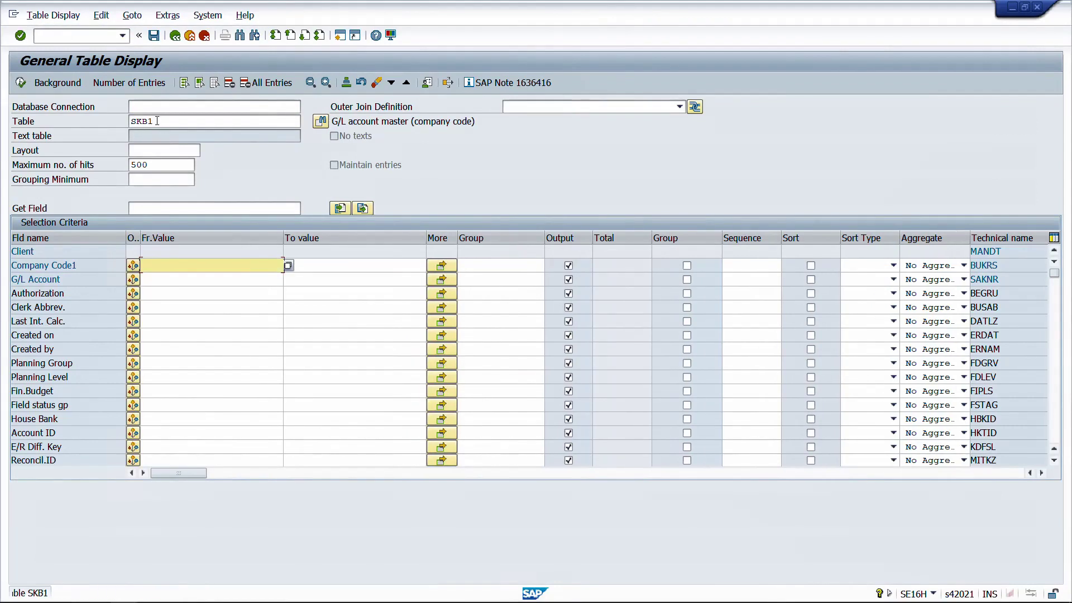
left_click(160, 120)
key("Return")
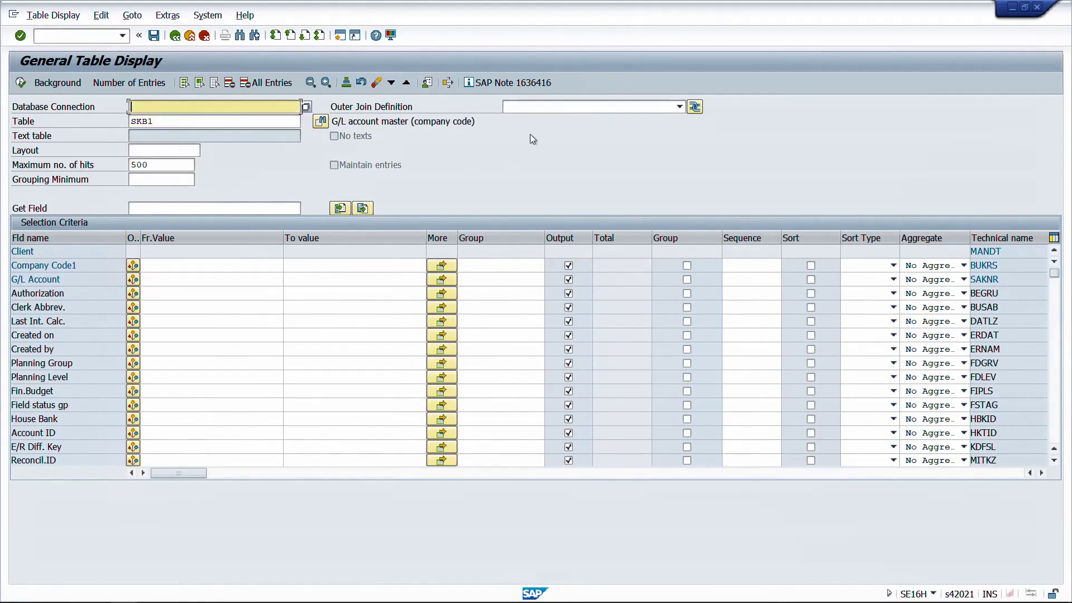
left_click(679, 107)
left_click(549, 120)
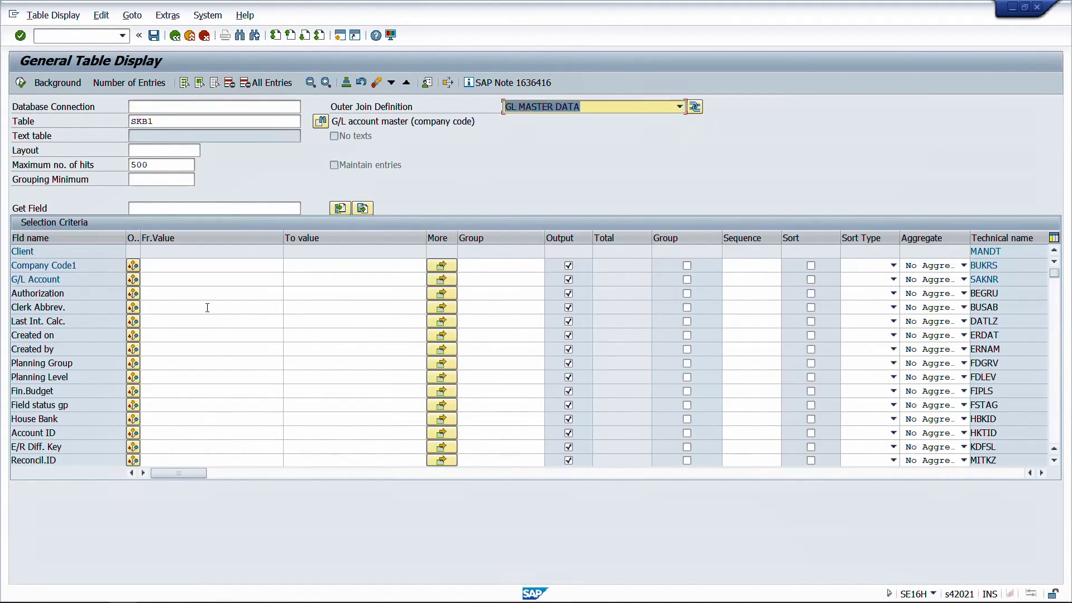
Display the joined entries with all output fields for company code TSDL, and return to the selection screen.
left_click(192, 268)
type("TSDL")
key("Return")
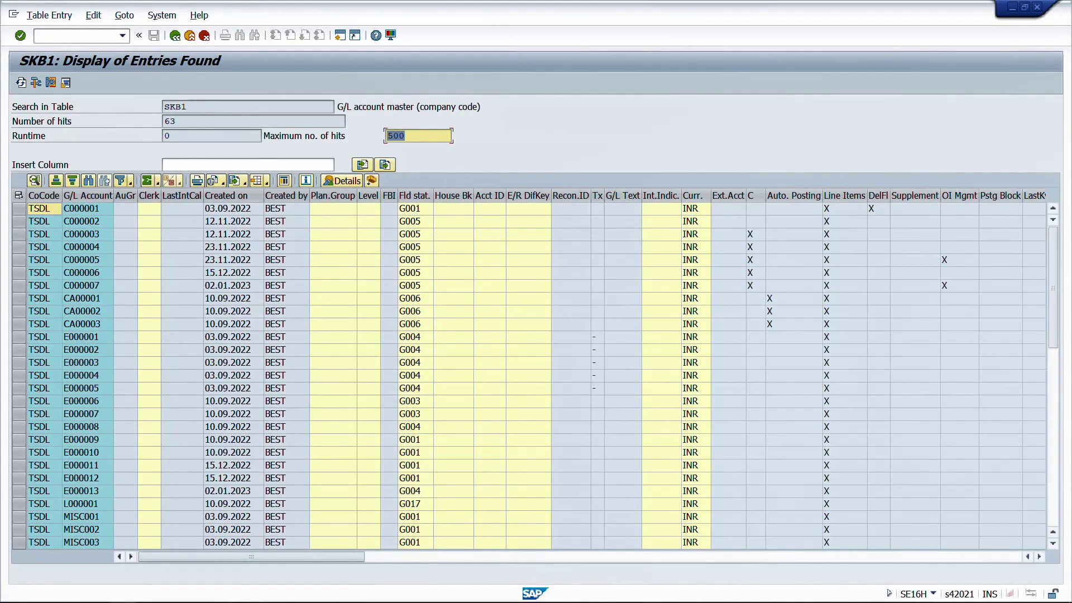
key("F3")
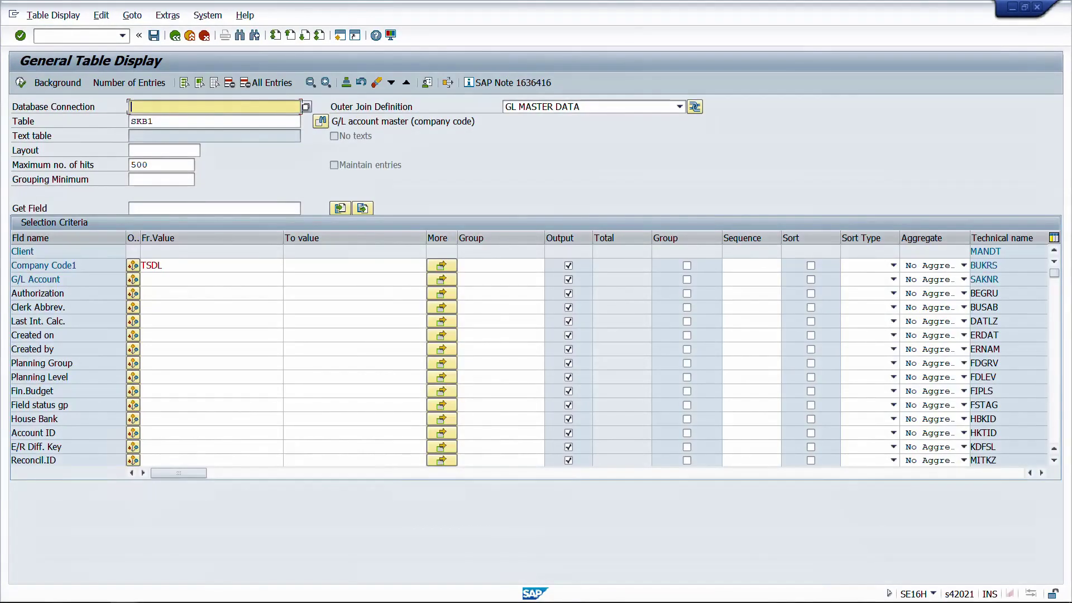